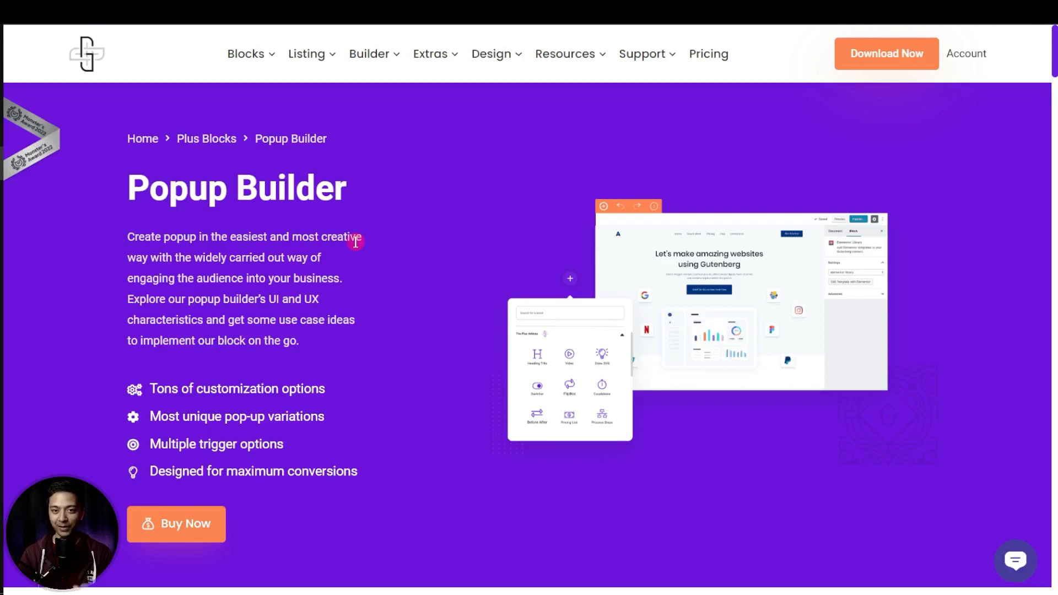
Step: Look over the Off Canvas and Modal Popup sections of the Popup Builder page and open the Off Canvas Options demo
scroll(761, 374, "down", 1)
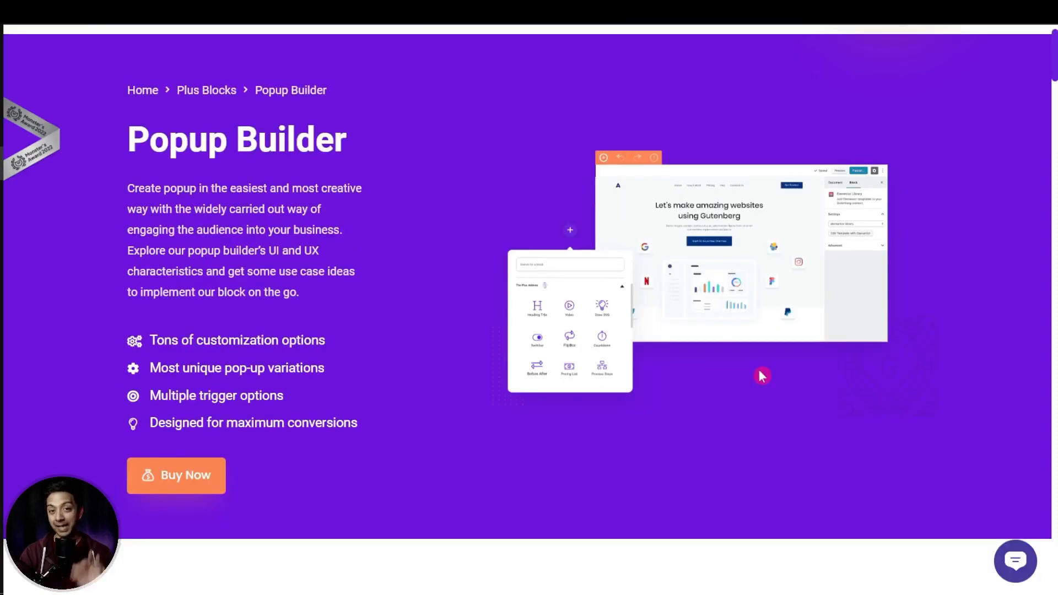
scroll(761, 374, "down", 10)
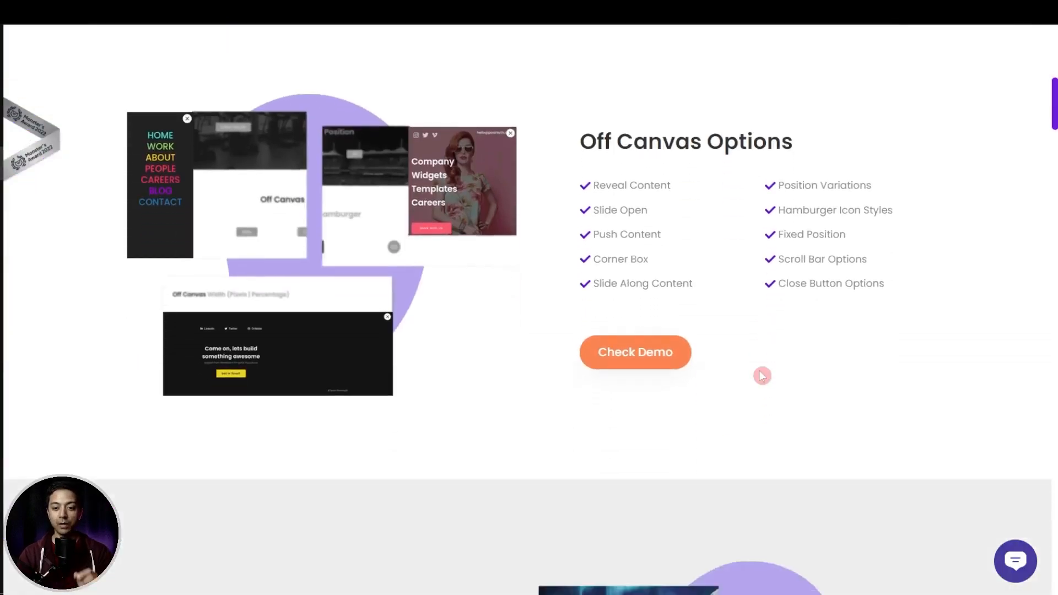
scroll(762, 376, "down", 10)
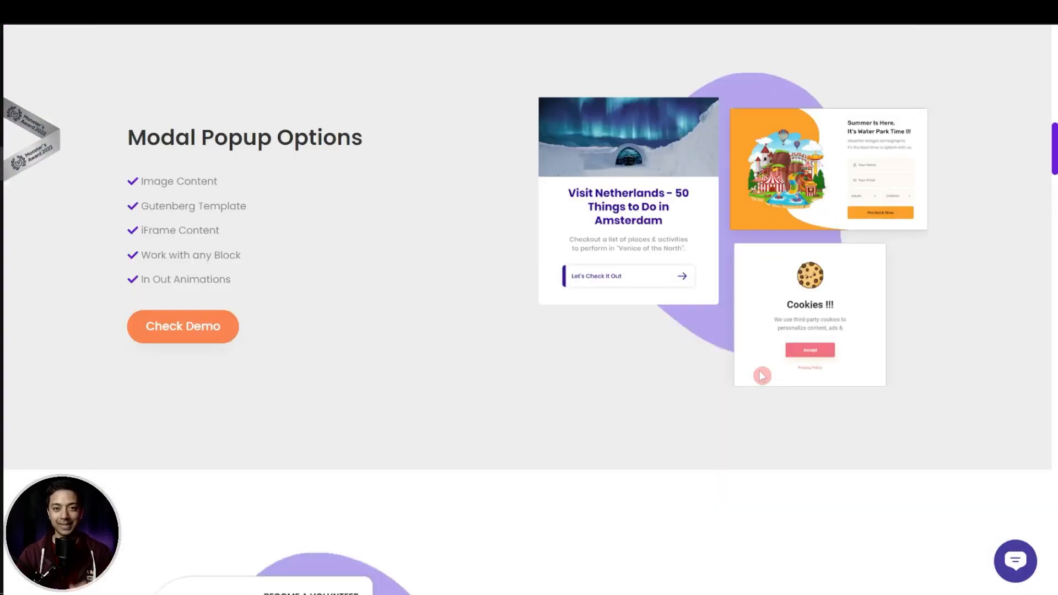
scroll(762, 376, "up", 10)
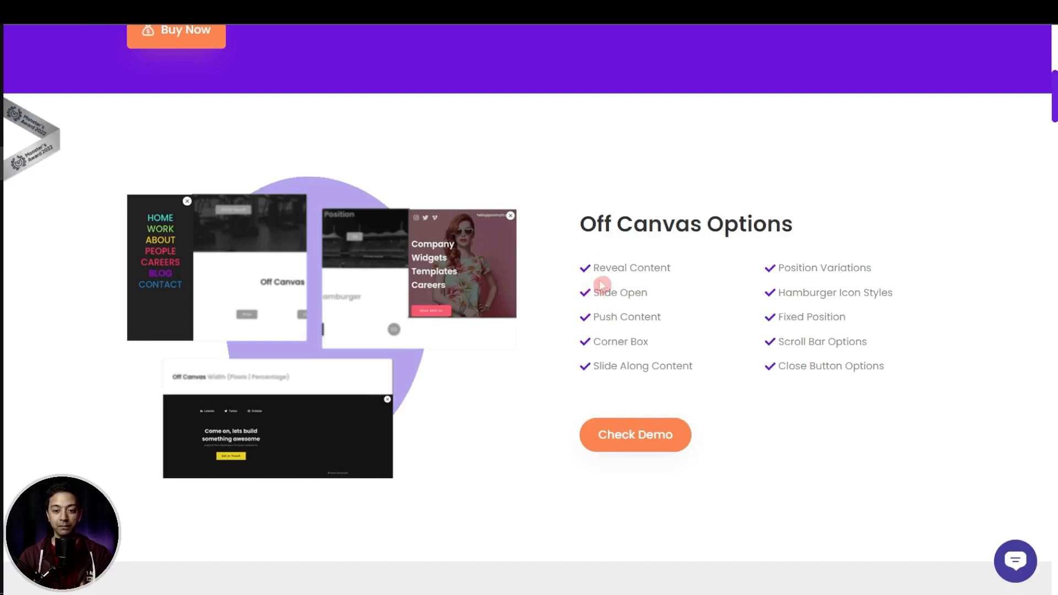
left_click(616, 429)
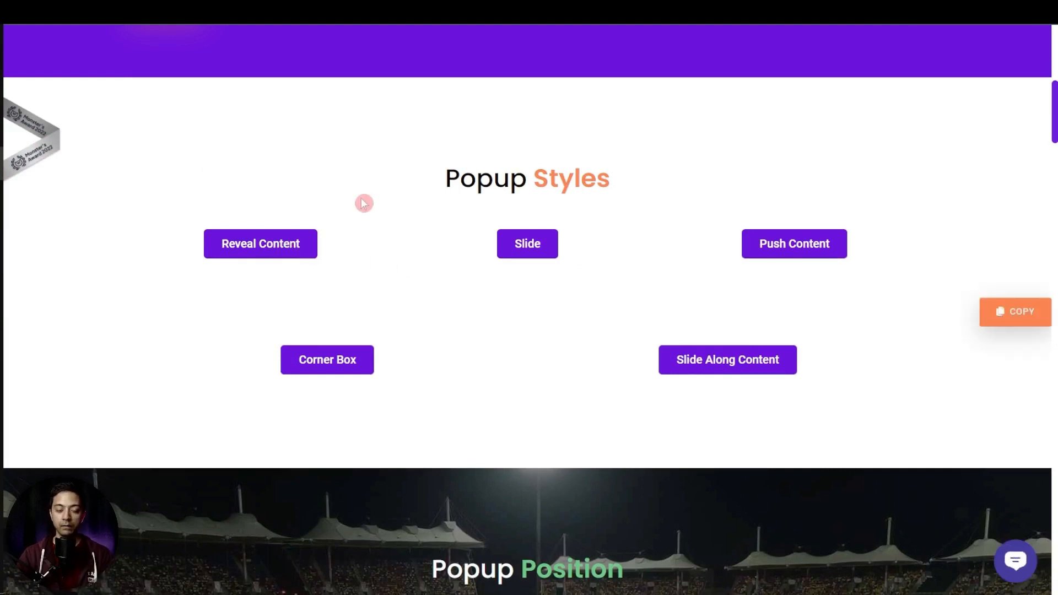
Step: Preview and close the Reveal Content, Slide, Push Content, Corner Box and Slide Along Content popup styles
left_click(278, 253)
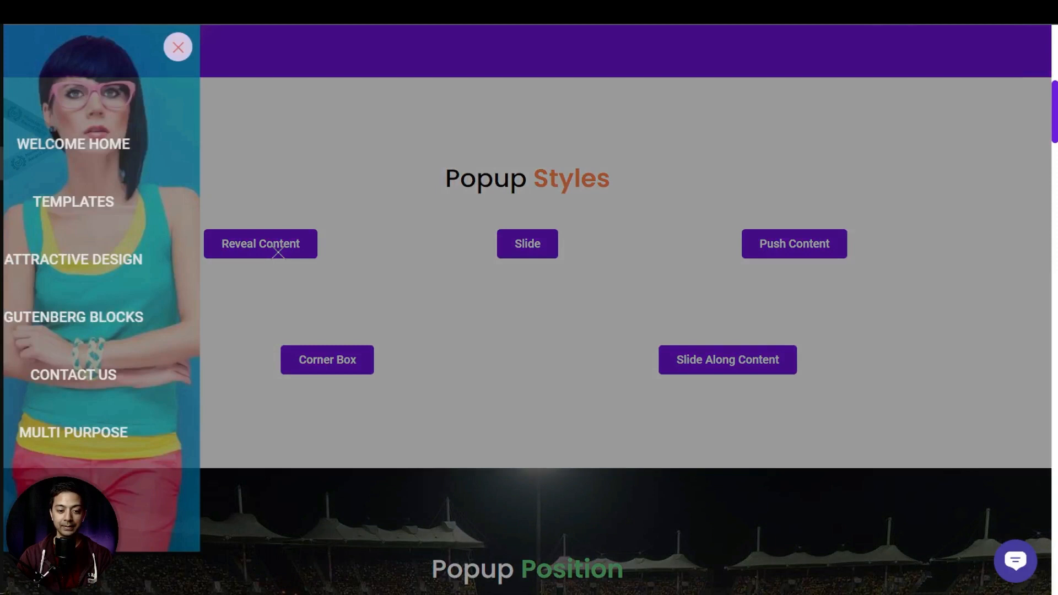
left_click(234, 44)
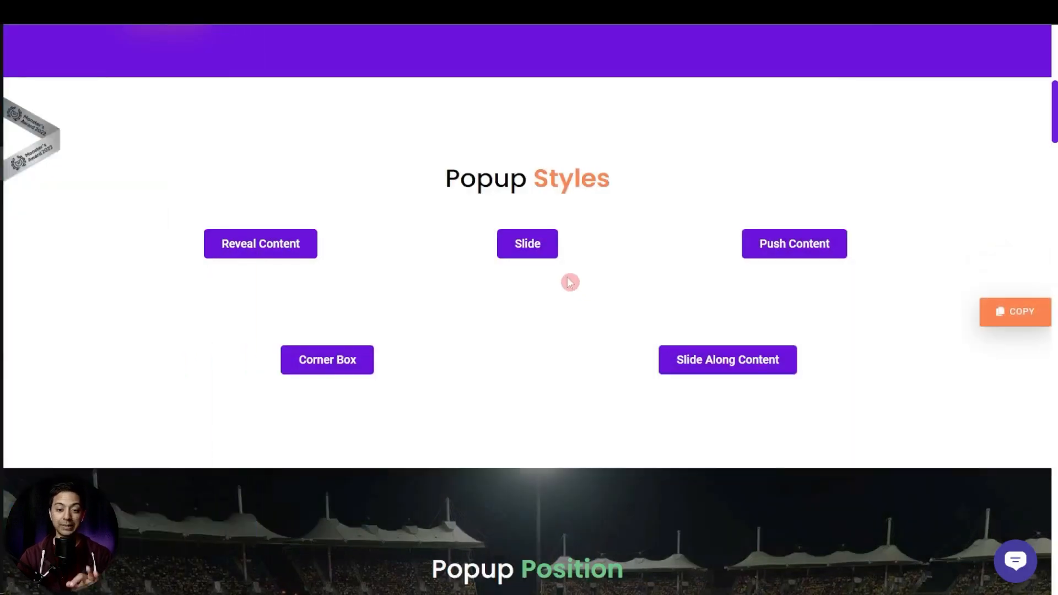
left_click(552, 257)
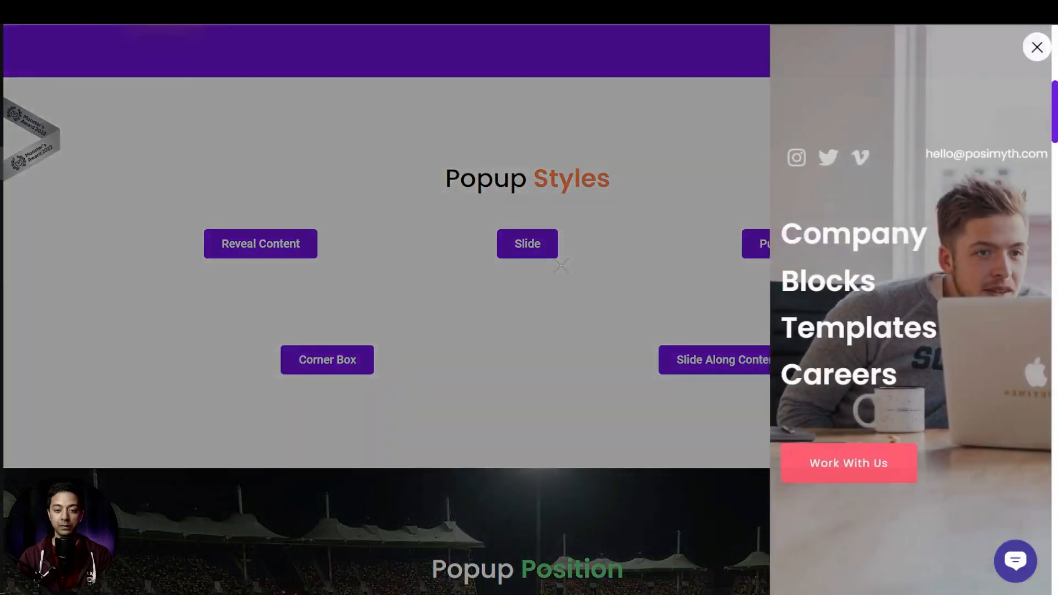
left_click(605, 264)
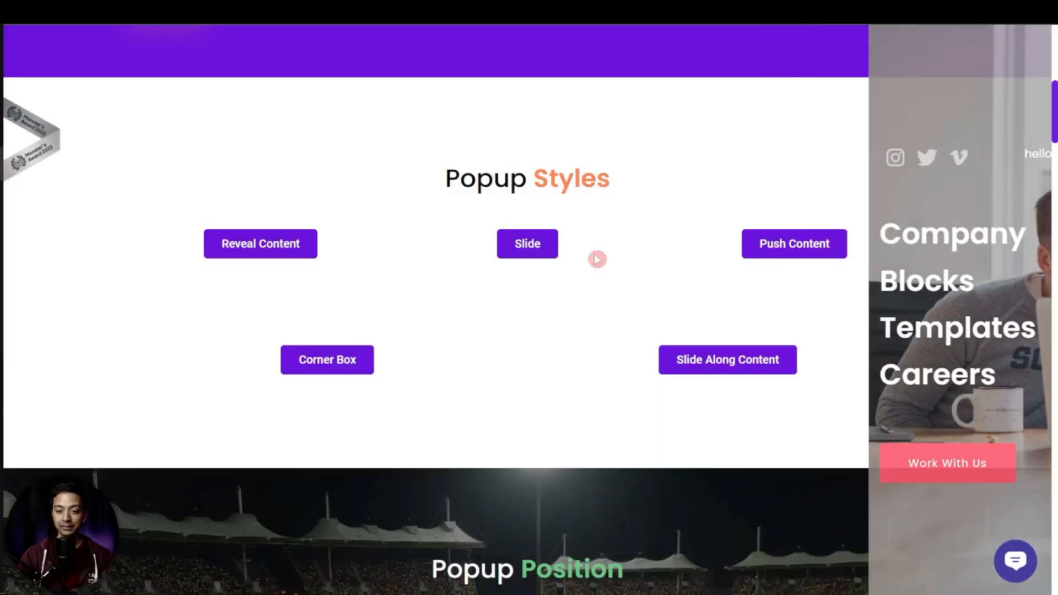
left_click(778, 253)
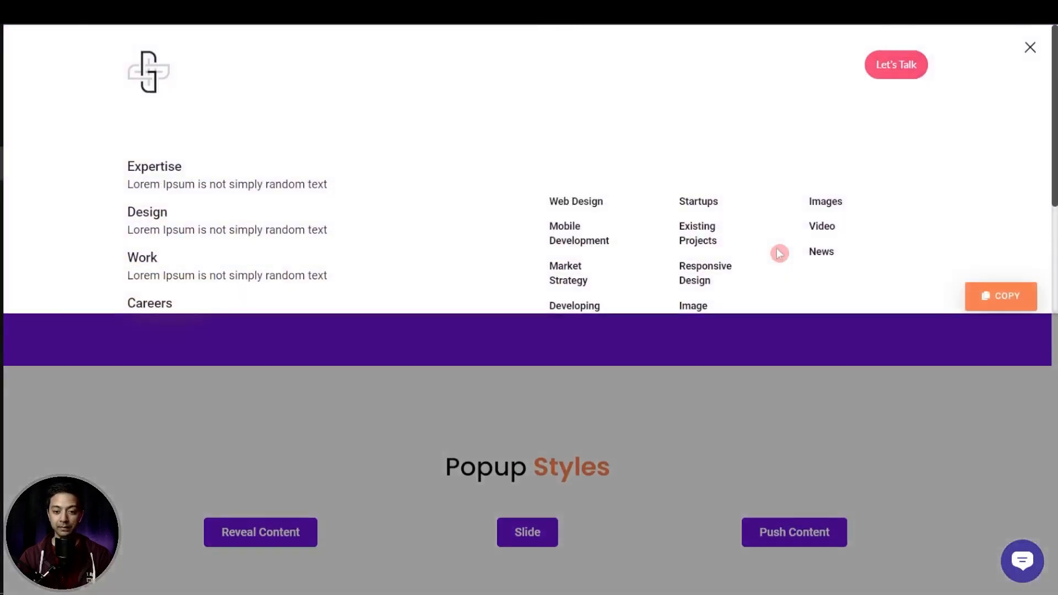
left_click(1031, 48)
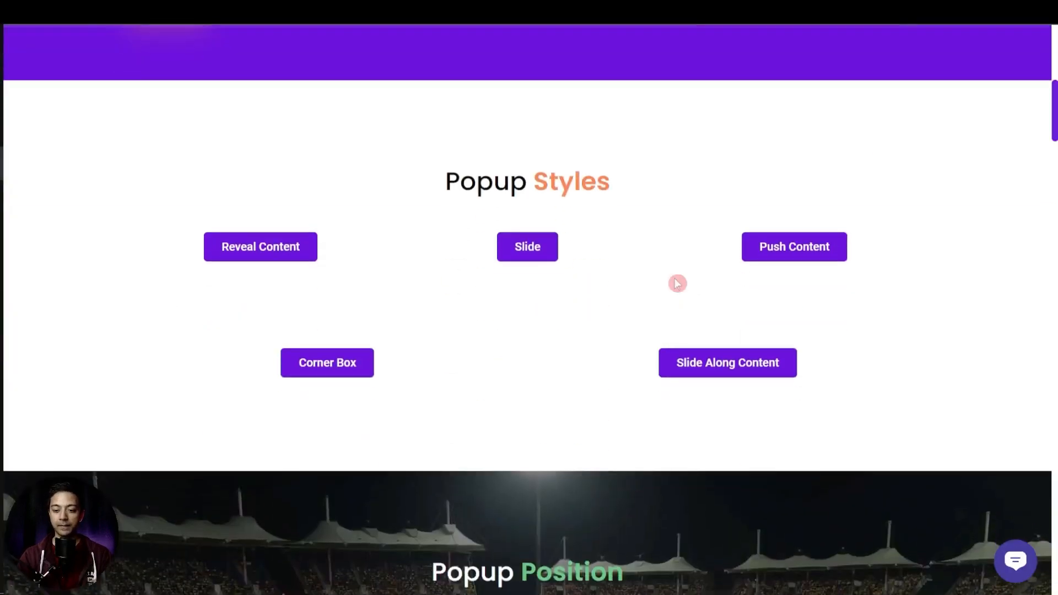
left_click(342, 368)
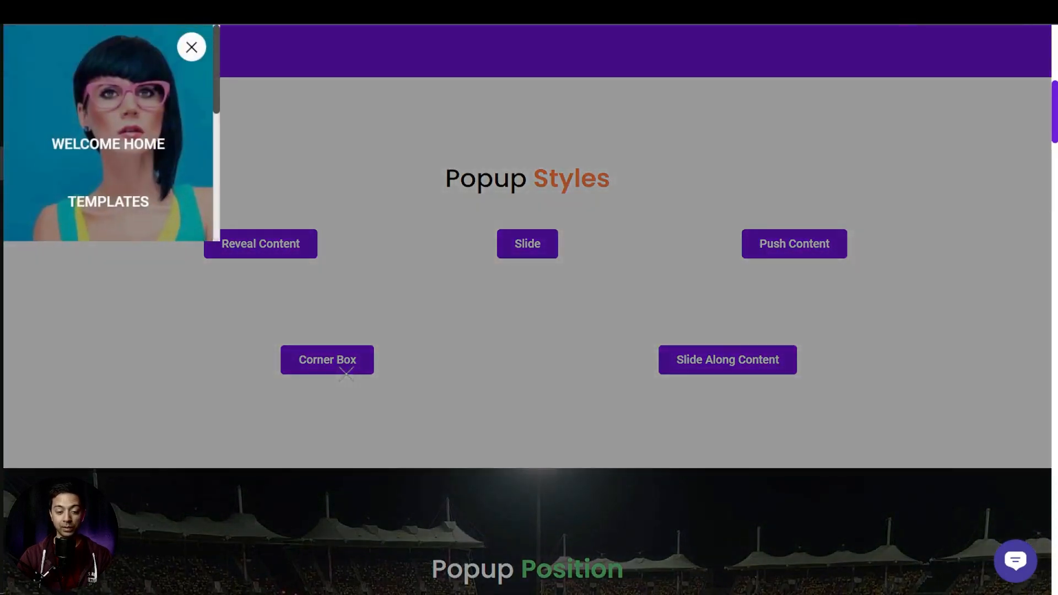
left_click(390, 275)
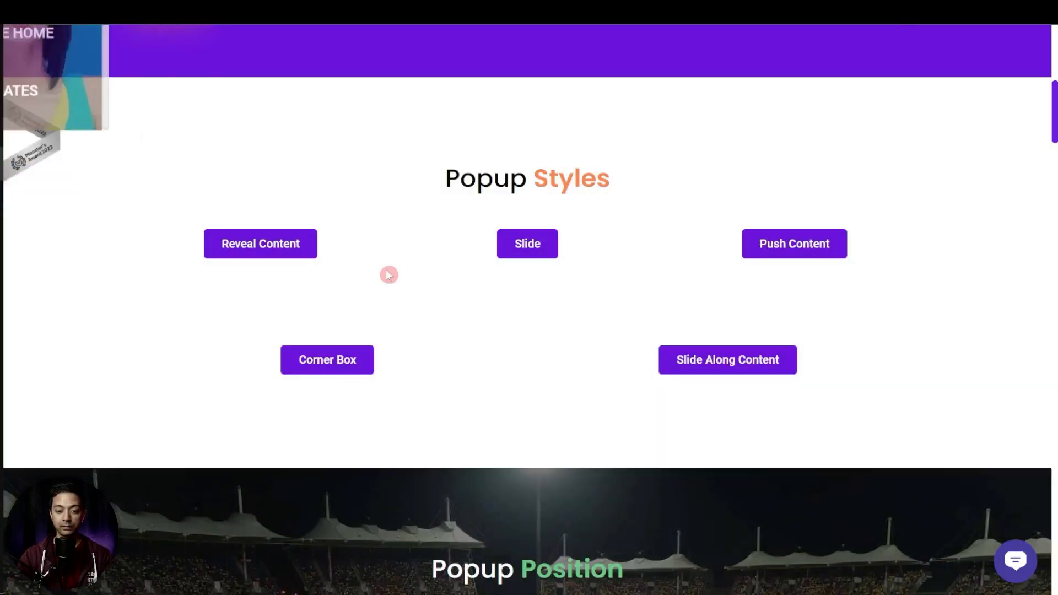
left_click(727, 377)
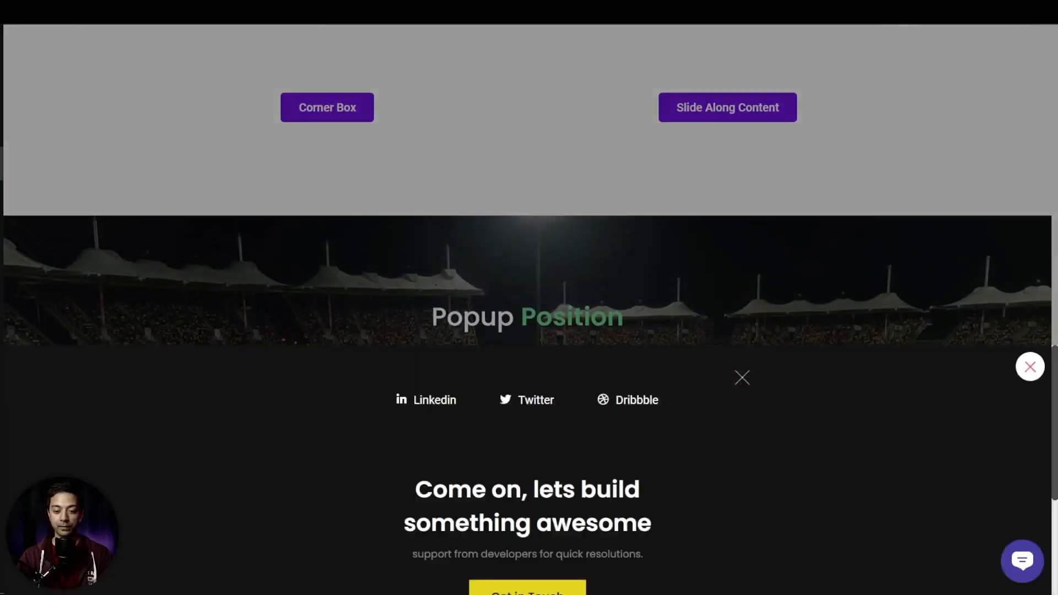
left_click(1031, 367)
Step: Open the Modal Popup Options demo and go to its Use for Any Content section
scroll(601, 302, "down", 10)
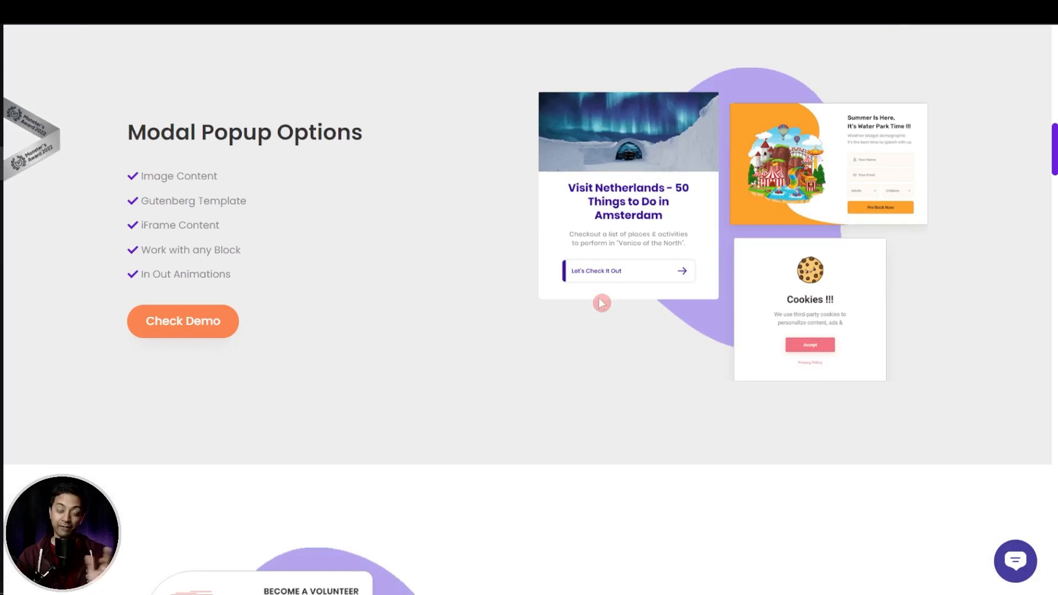
left_click(200, 321)
scroll(484, 234, "down", 10)
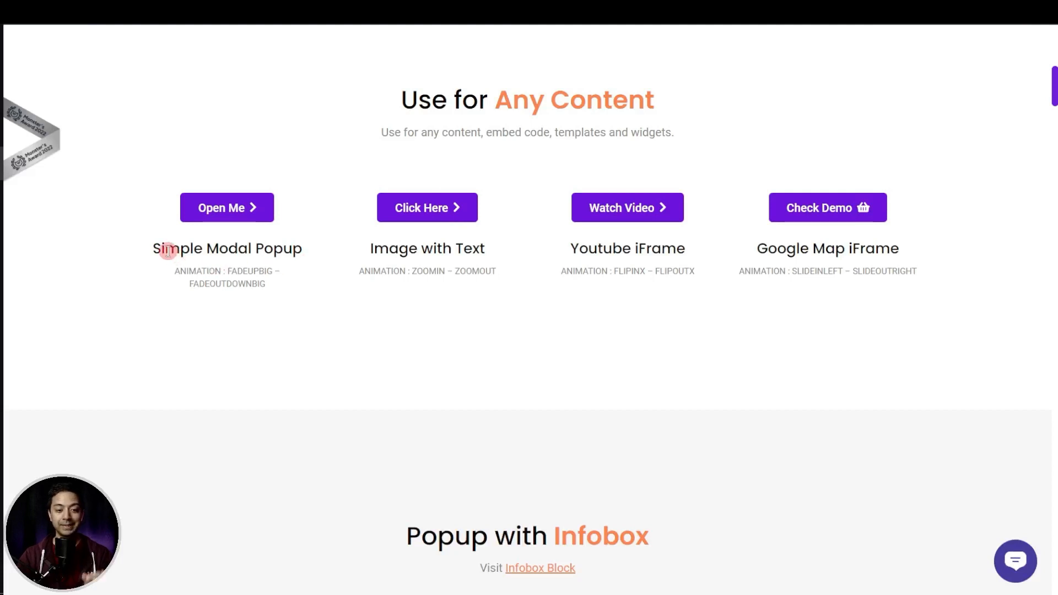
Step: Preview the Simple Modal Popup, Image with Text, Youtube iFrame and Google Map iFrame examples
left_click(240, 220)
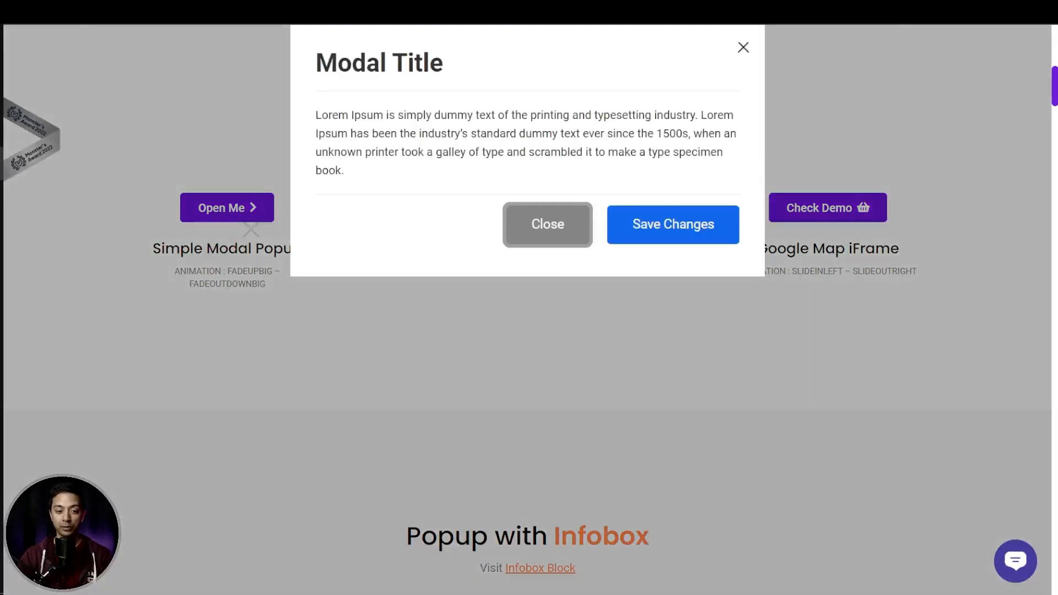
left_click(742, 49)
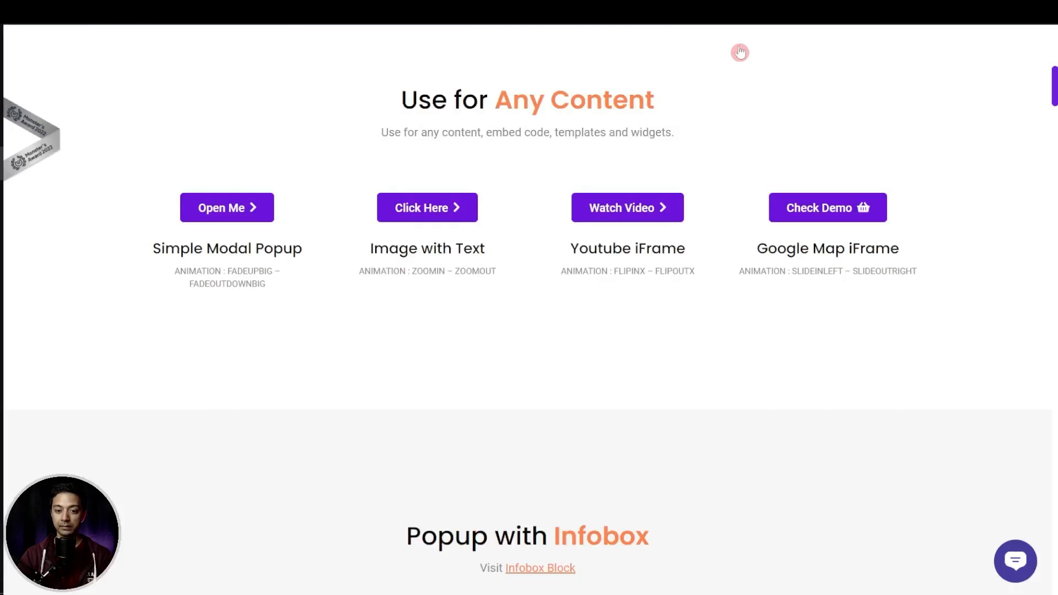
left_click(436, 214)
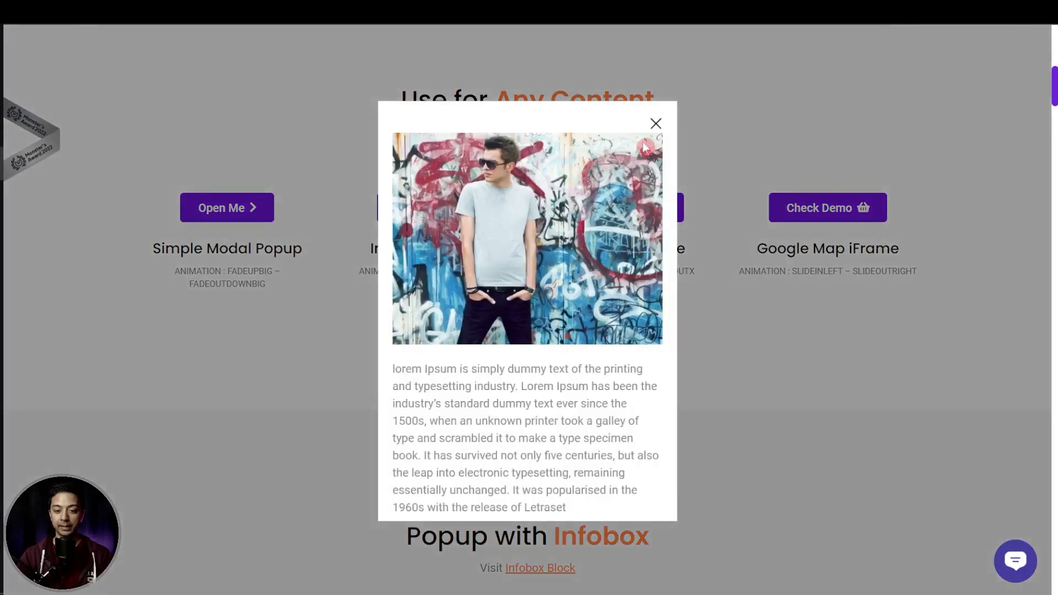
left_click(656, 124)
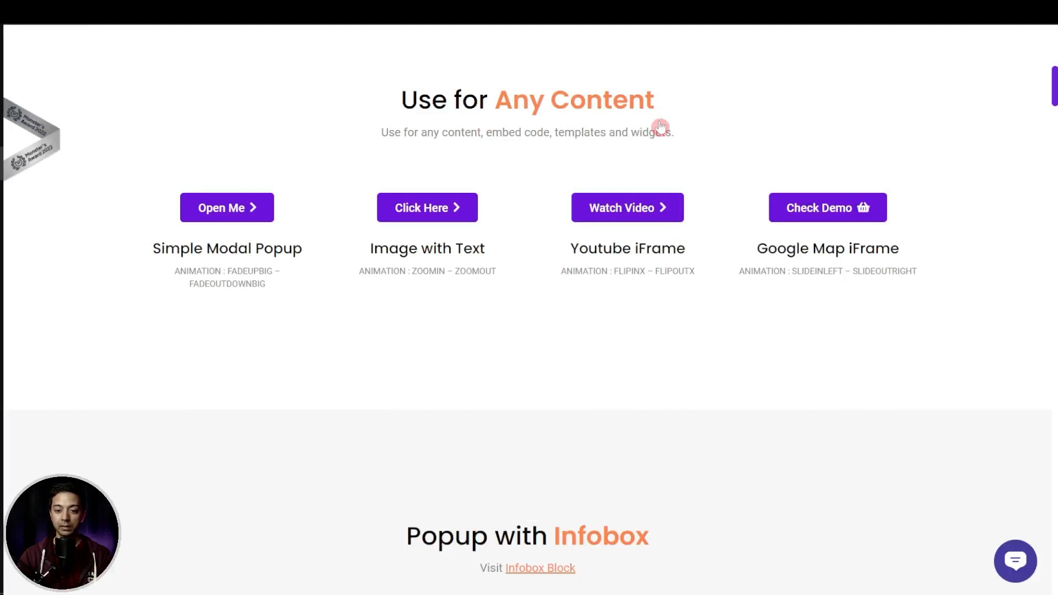
left_click(643, 200)
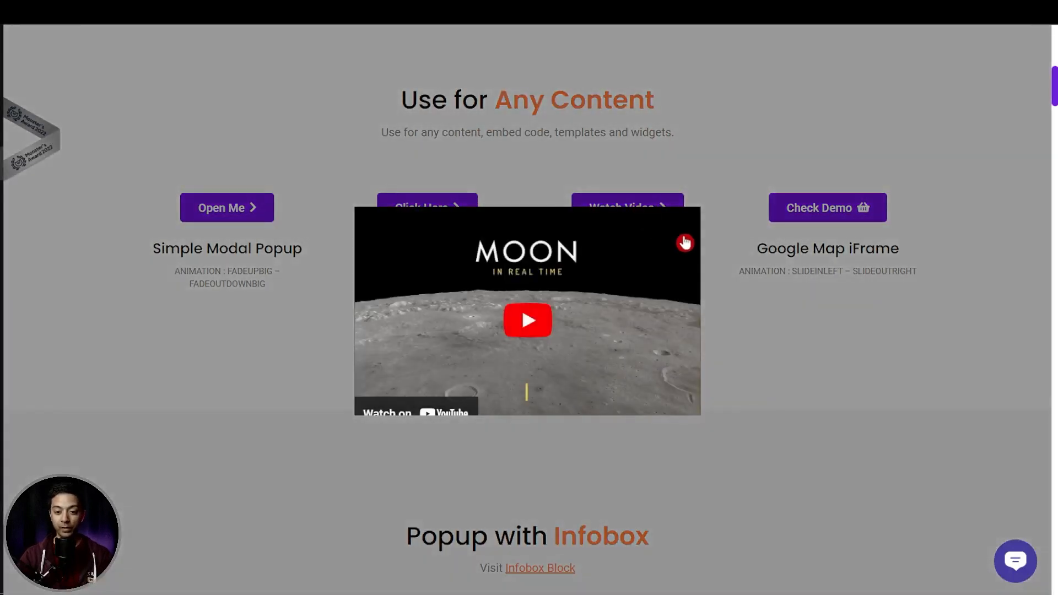
left_click(687, 243)
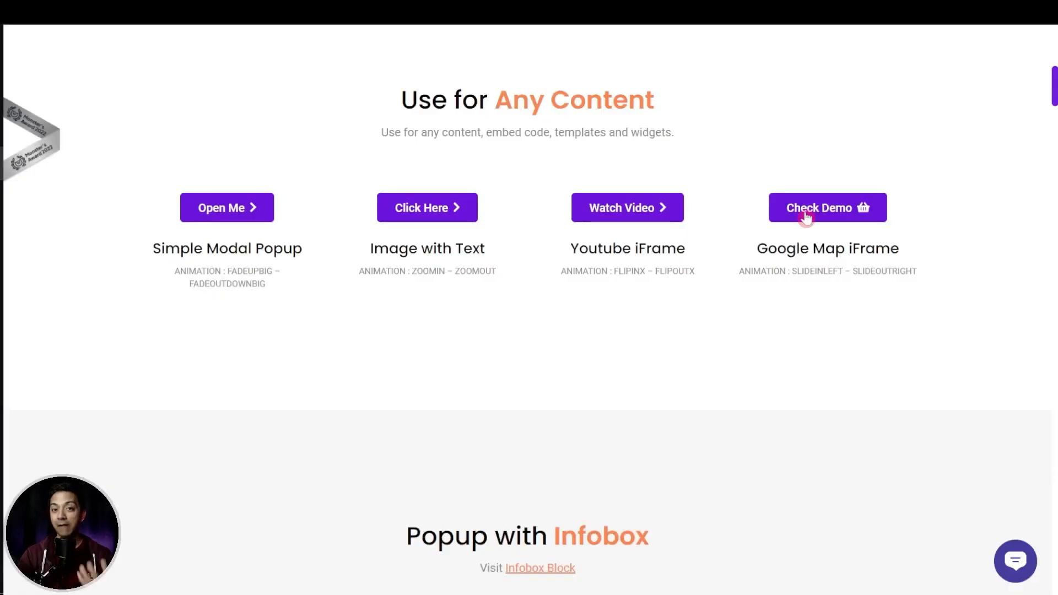
left_click(806, 218)
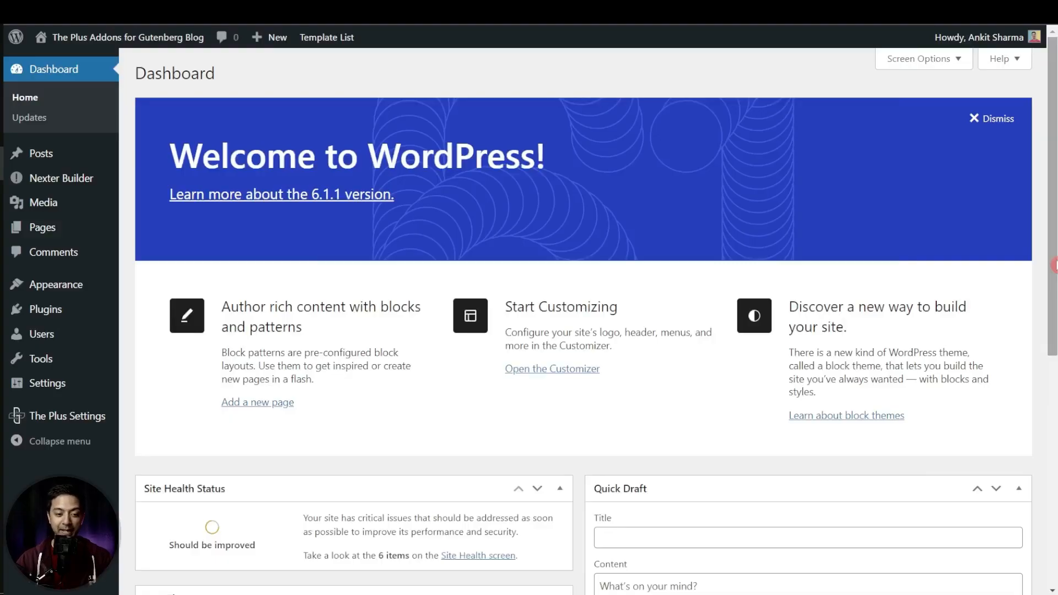
Step: Check the installed plugins in WordPress, and open the Plus Blocks page of The Plus Settings
left_click(59, 313)
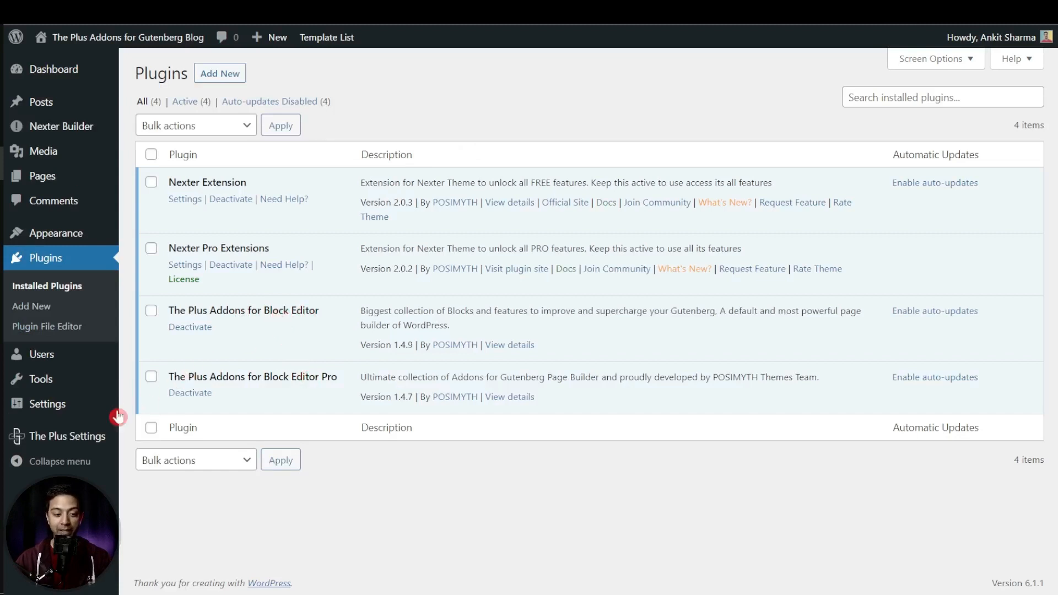
mouse_move(63, 439)
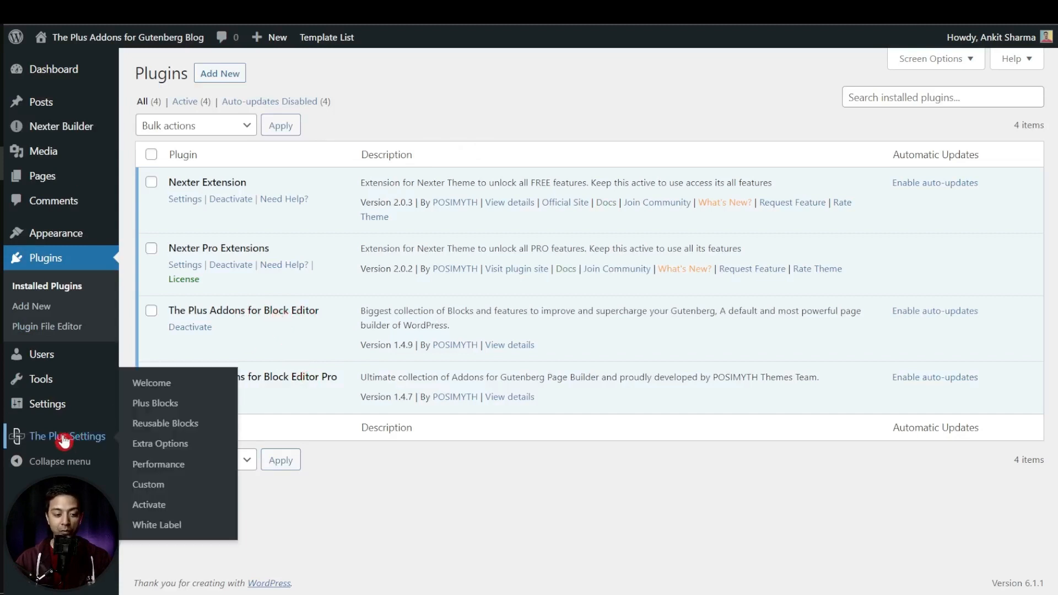
left_click(155, 404)
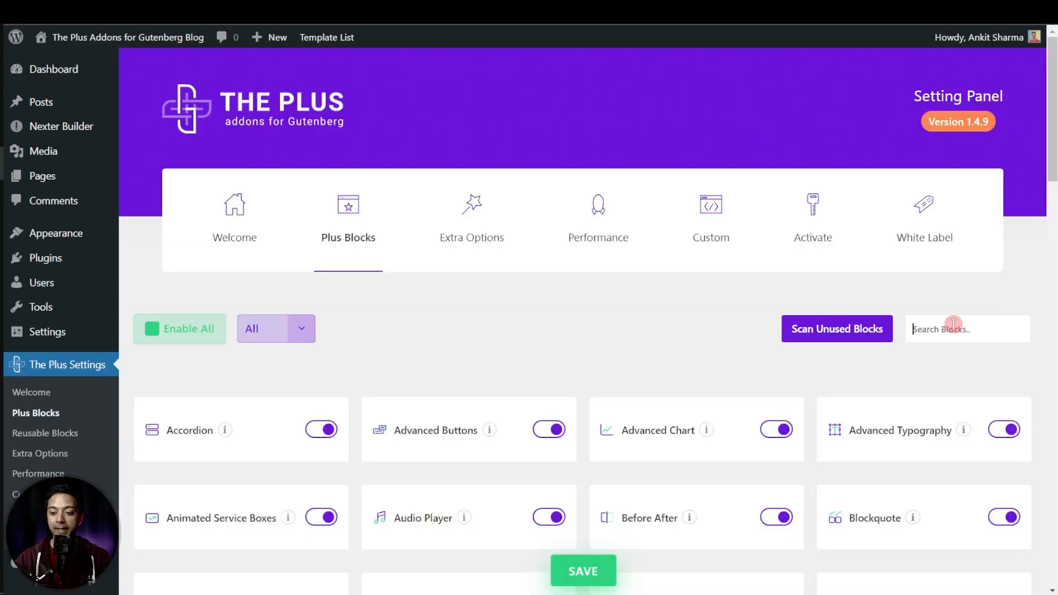
Step: Search the Plus blocks for "popup" and save the settings with the Popup Builder block enabled
left_click(954, 324)
type("pop")
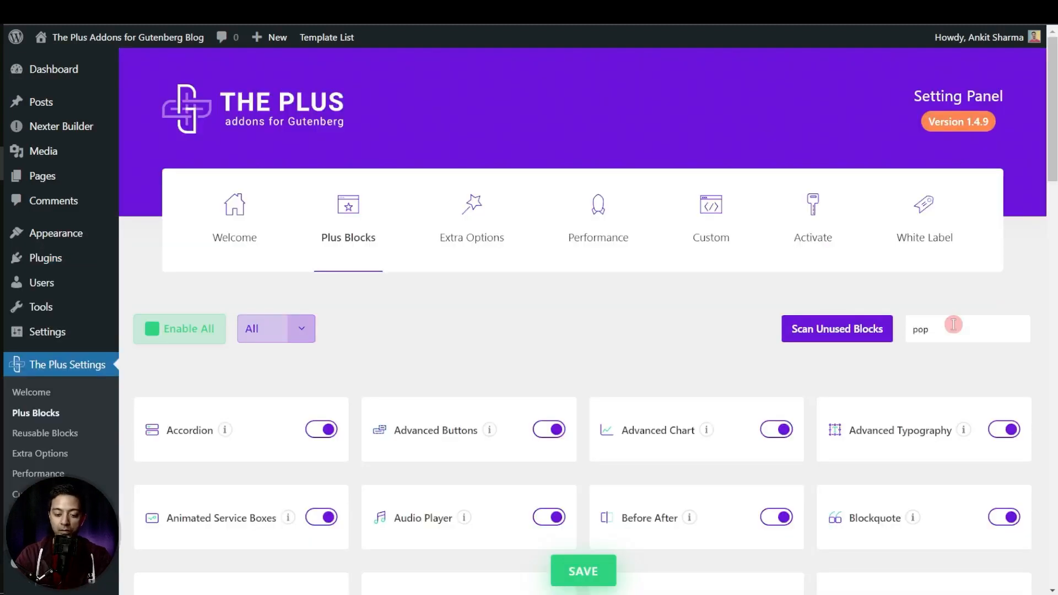
type("up")
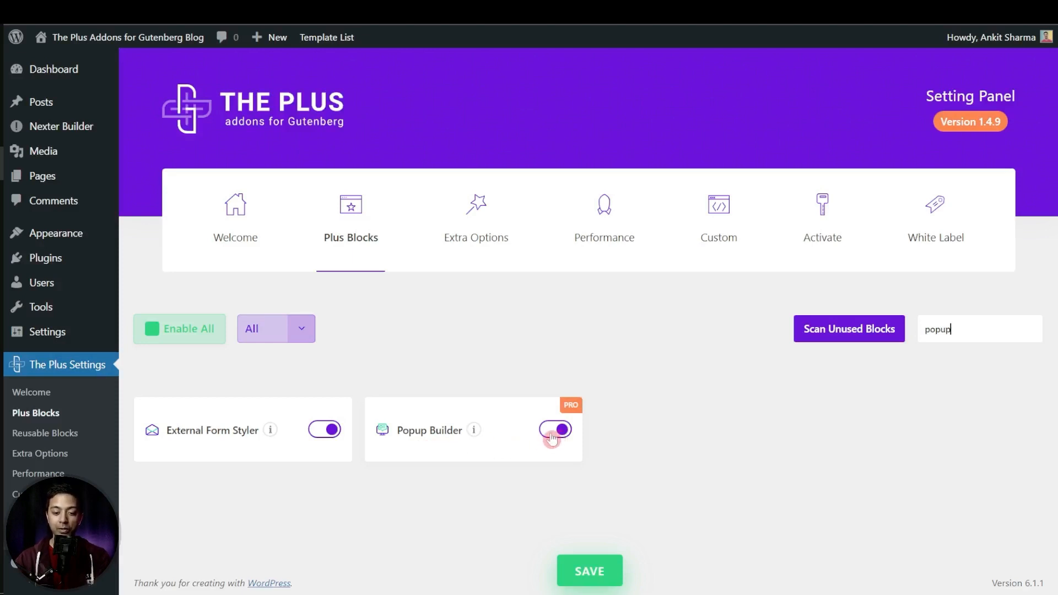
left_click(597, 573)
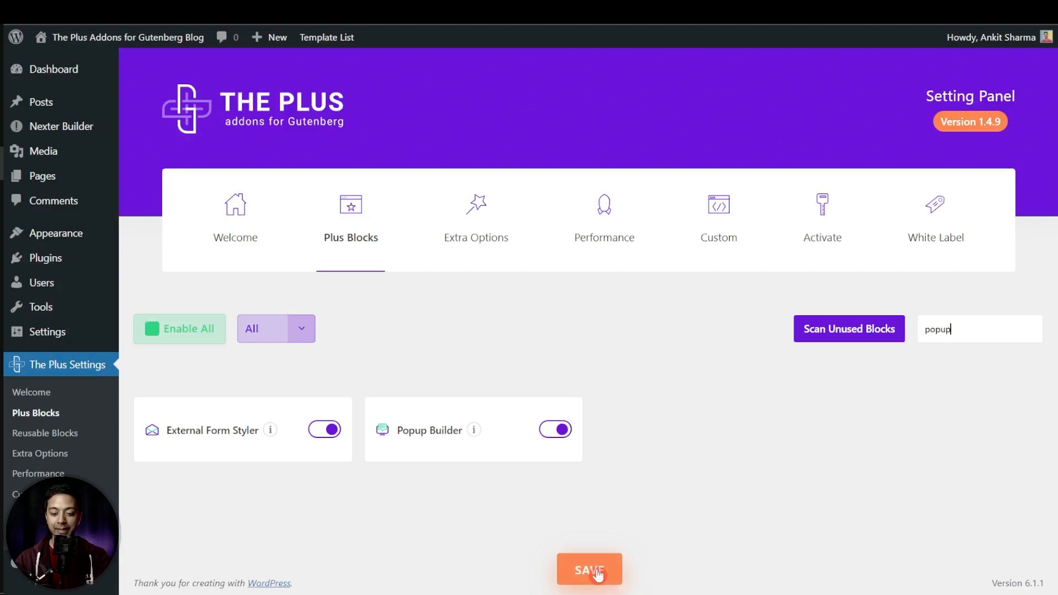
left_click(550, 443)
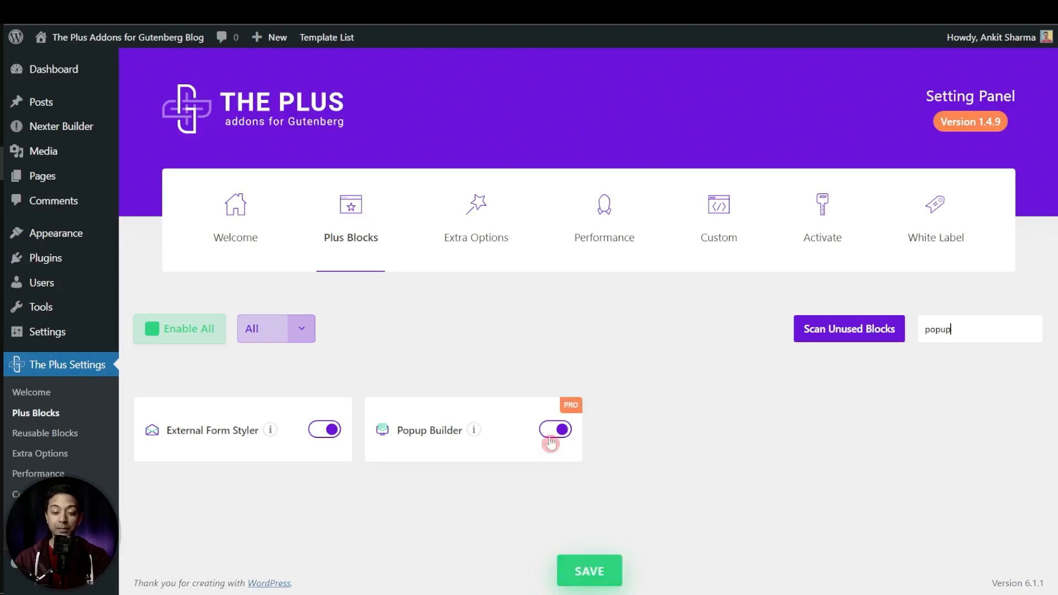
left_click(573, 422)
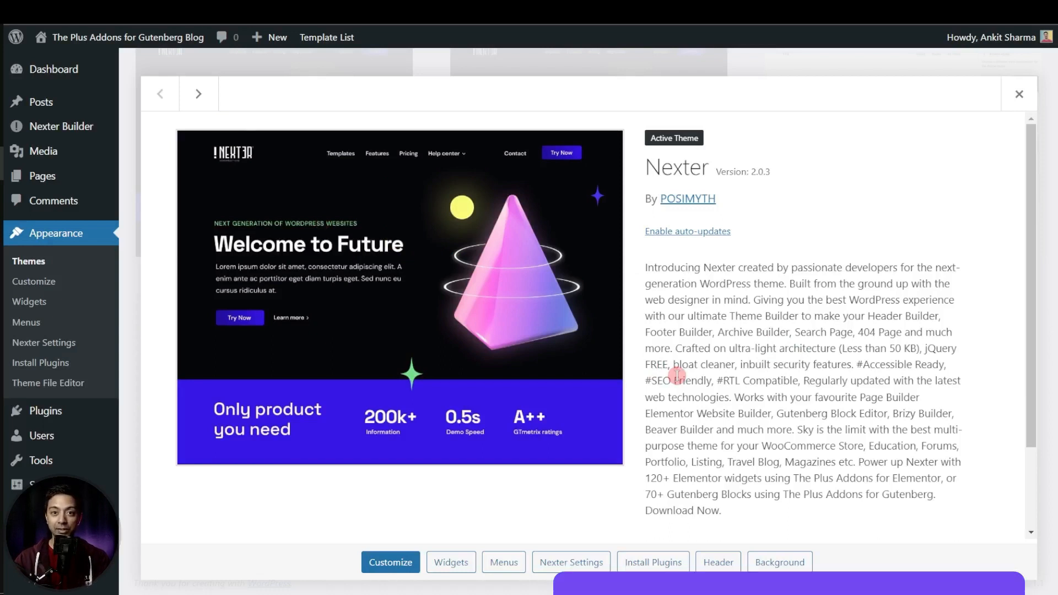
Step: Open the Main header template from Nexter Builder for editing
left_click(43, 128)
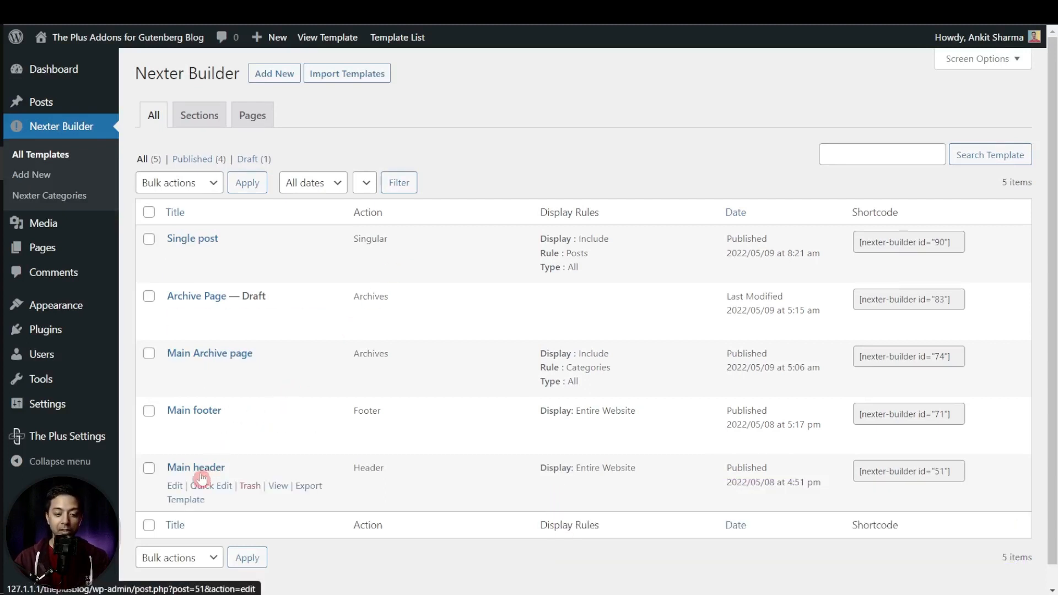
left_click(174, 489)
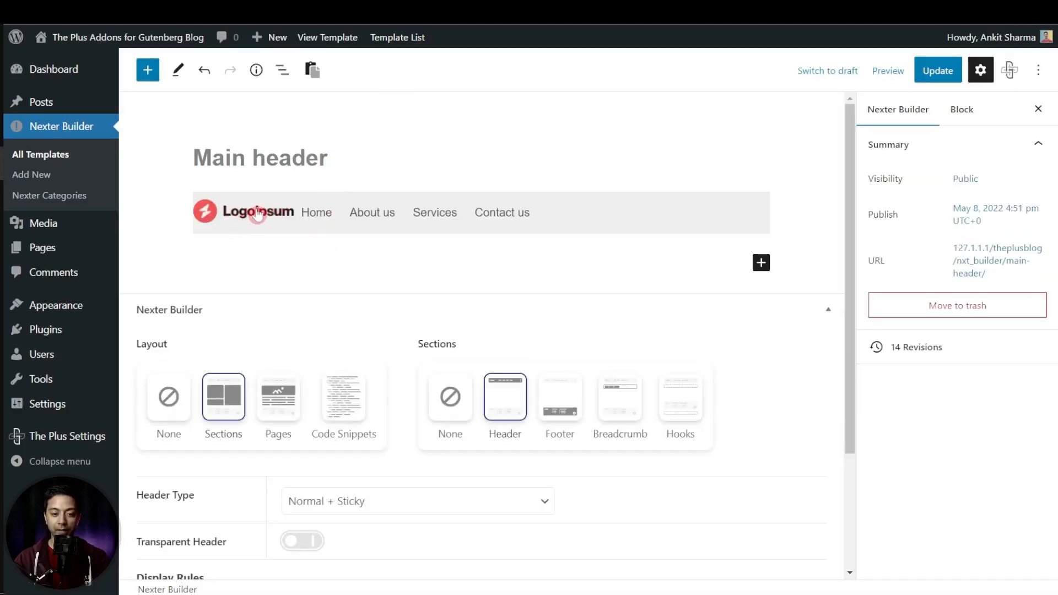
Step: Insert a TP Popup Builder block after the navigation menu in the header
left_click(538, 219)
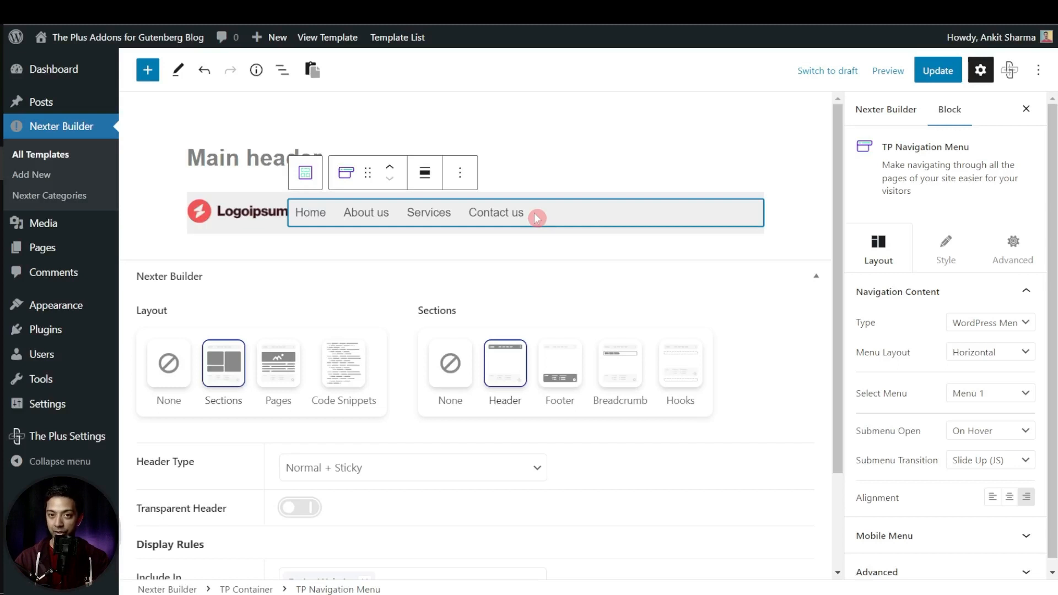
left_click(462, 176)
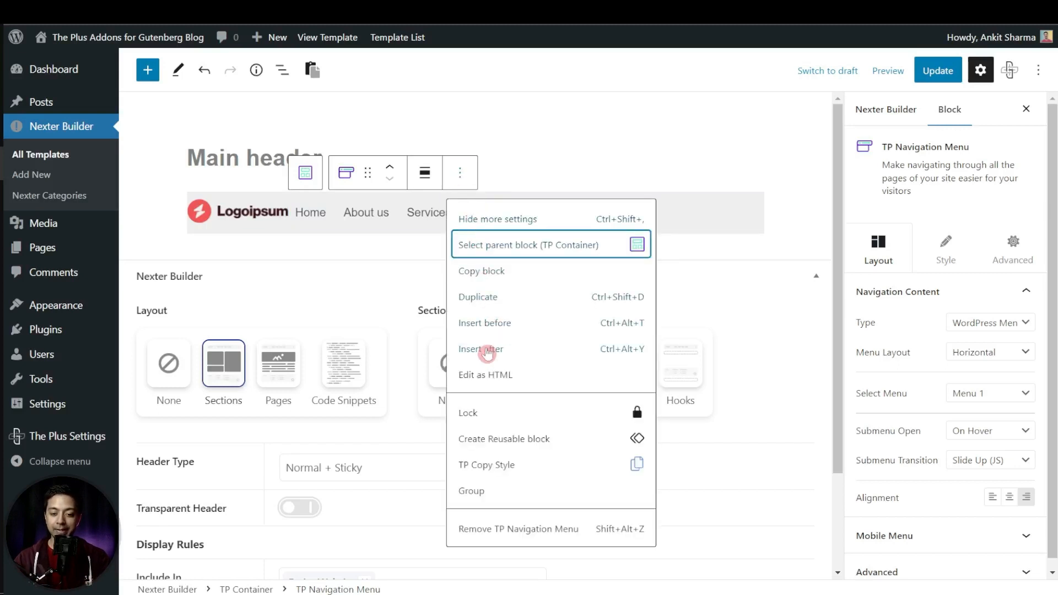
left_click(487, 350)
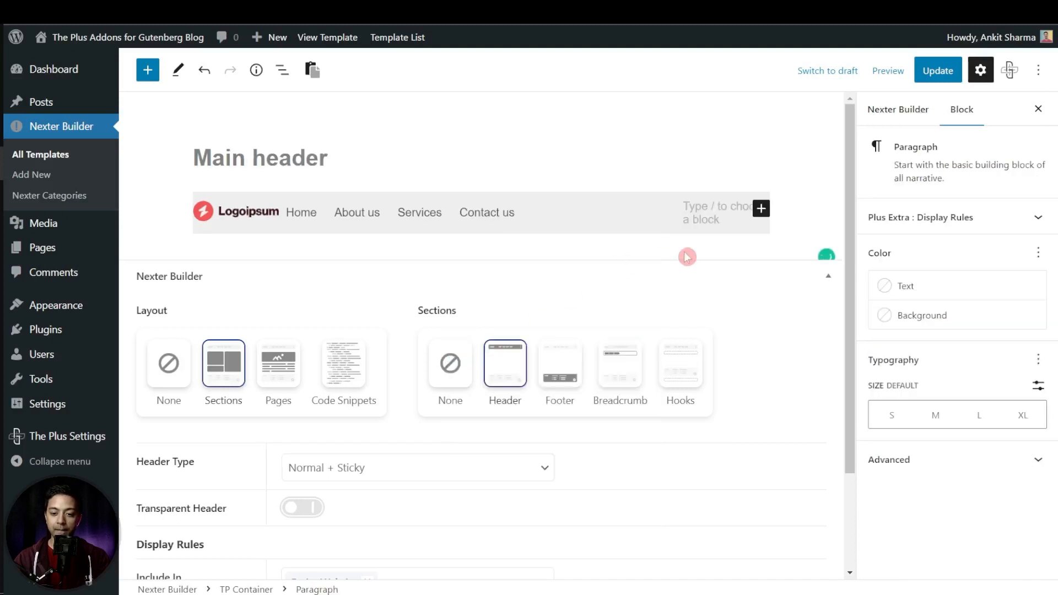
type("/tp p")
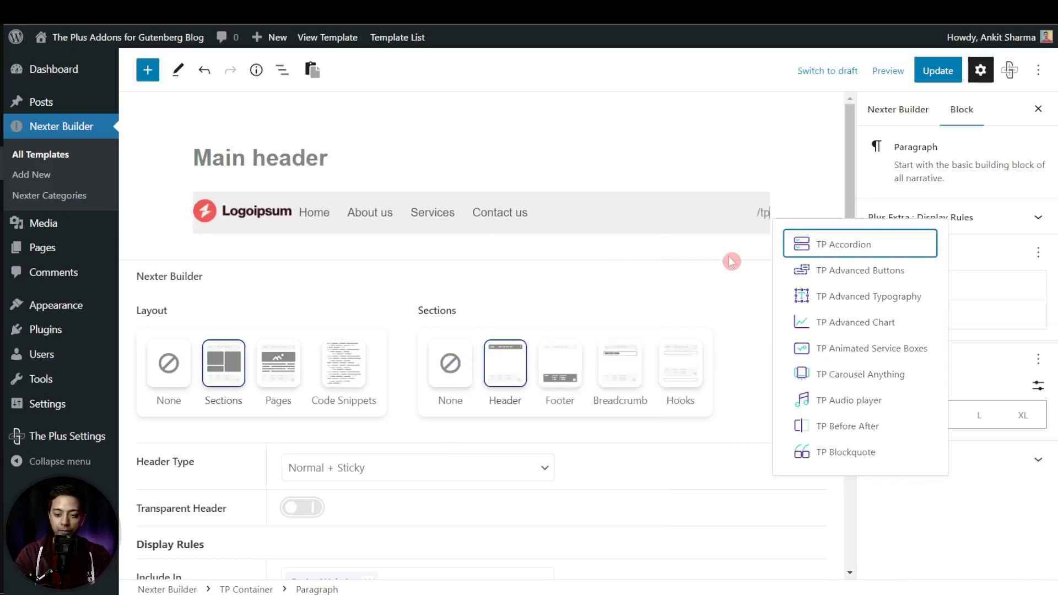
type("op")
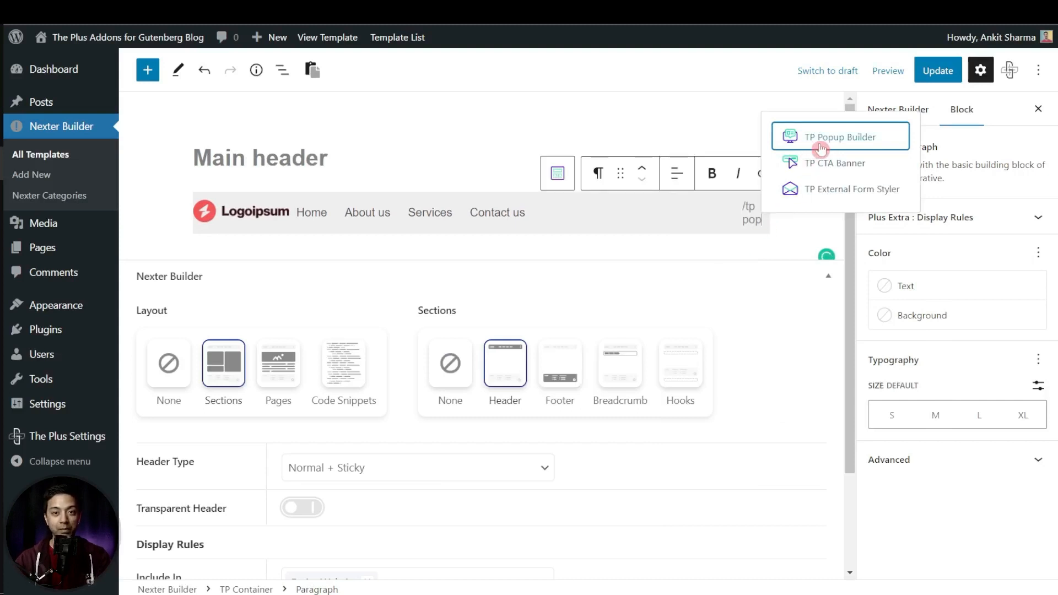
left_click(822, 148)
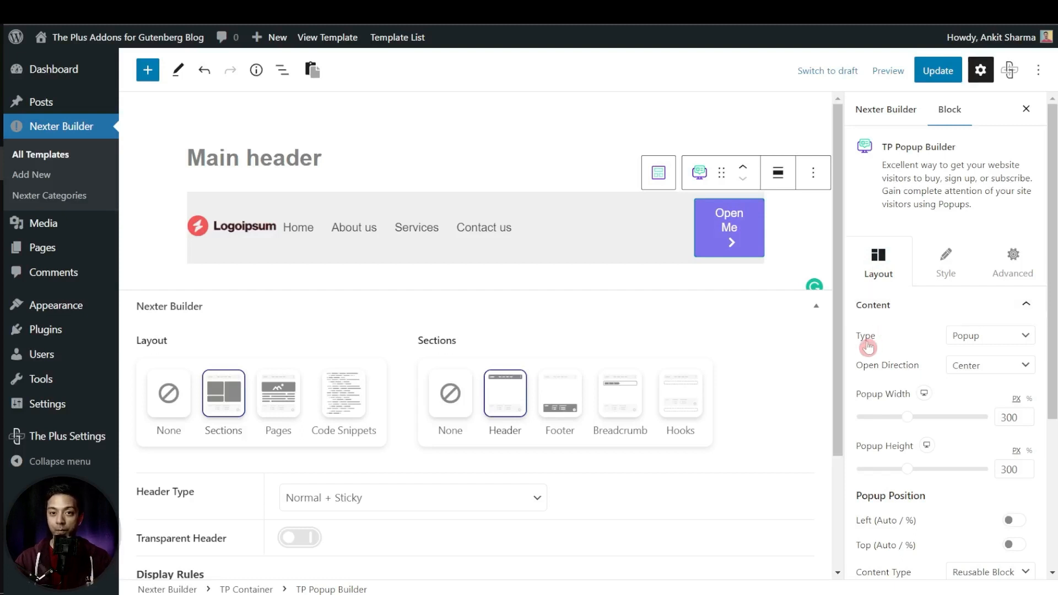
Step: Set the popup's type to Slide and keep its direction at Left
left_click(1024, 344)
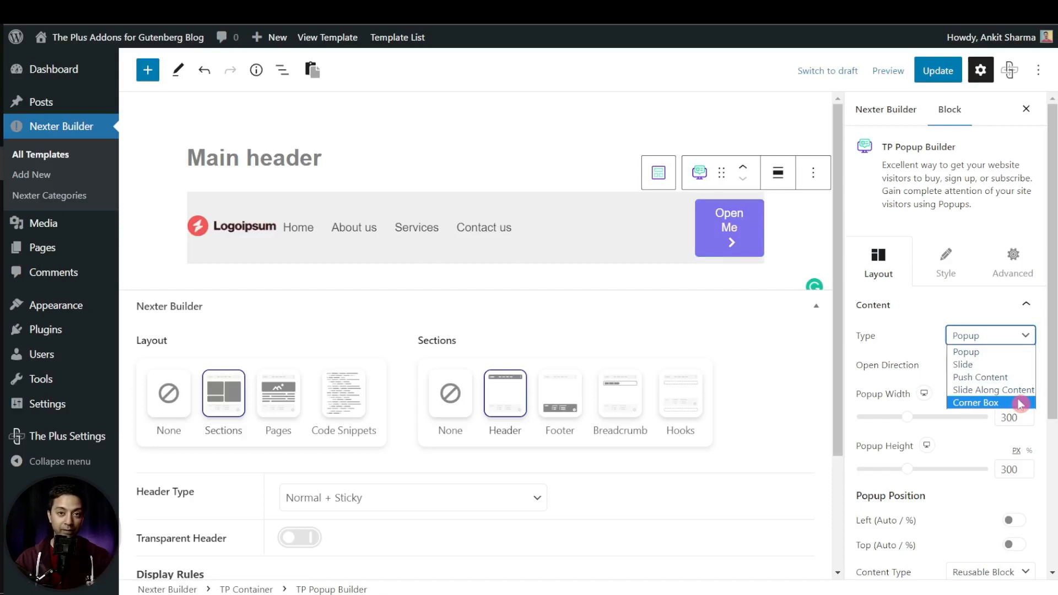
left_click(991, 365)
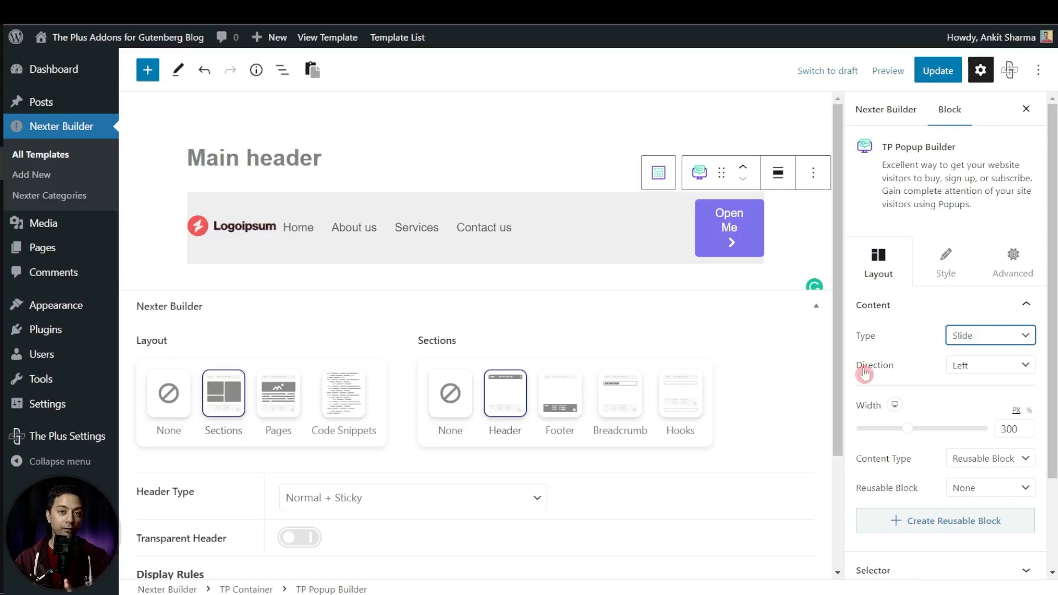
left_click(1000, 367)
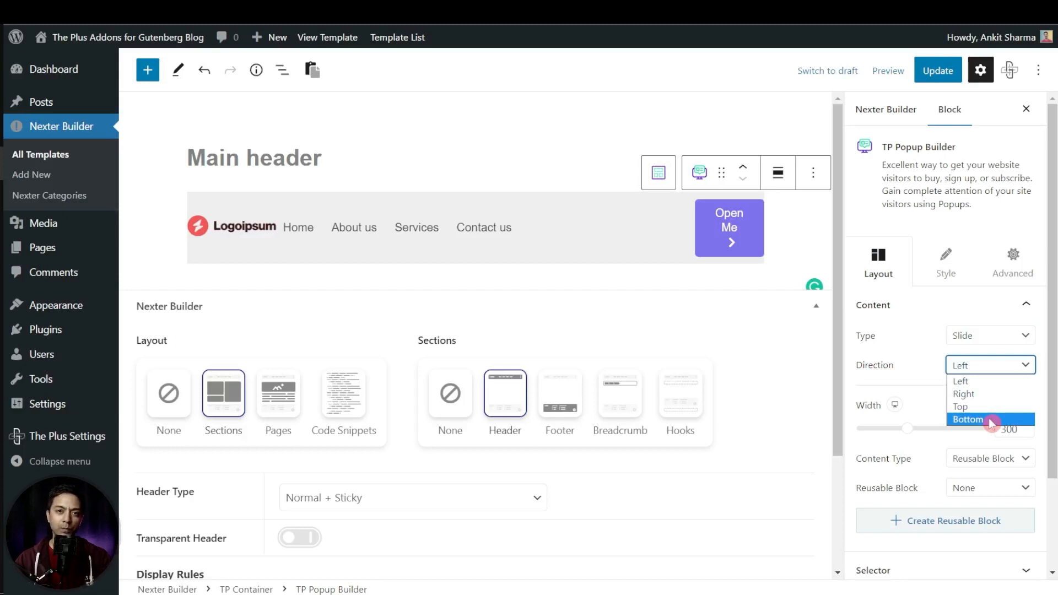
left_click(994, 392)
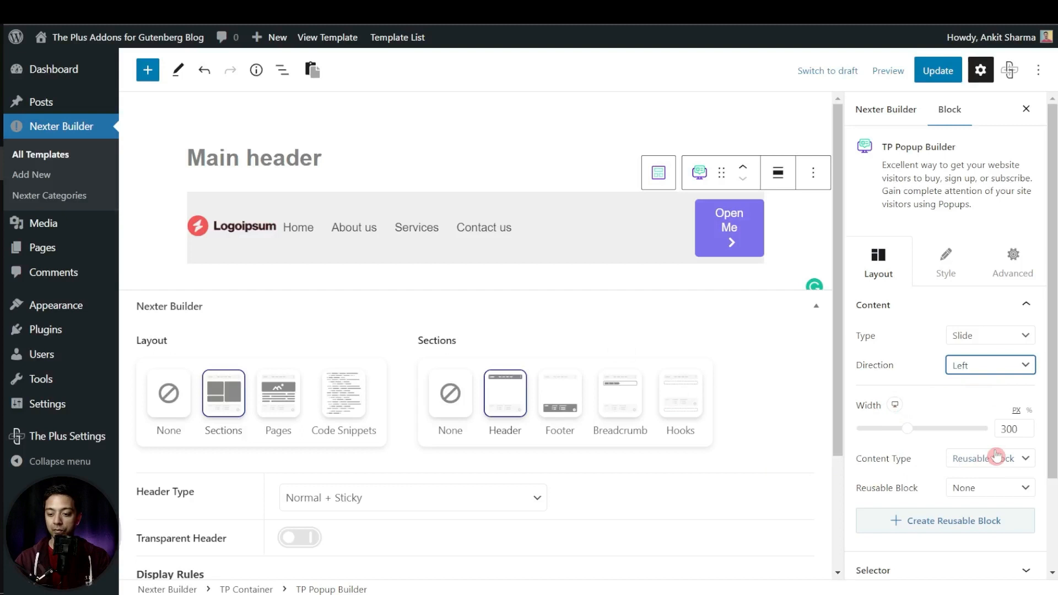
Step: Set the slide popup's width to 33 percent
left_click(1016, 434)
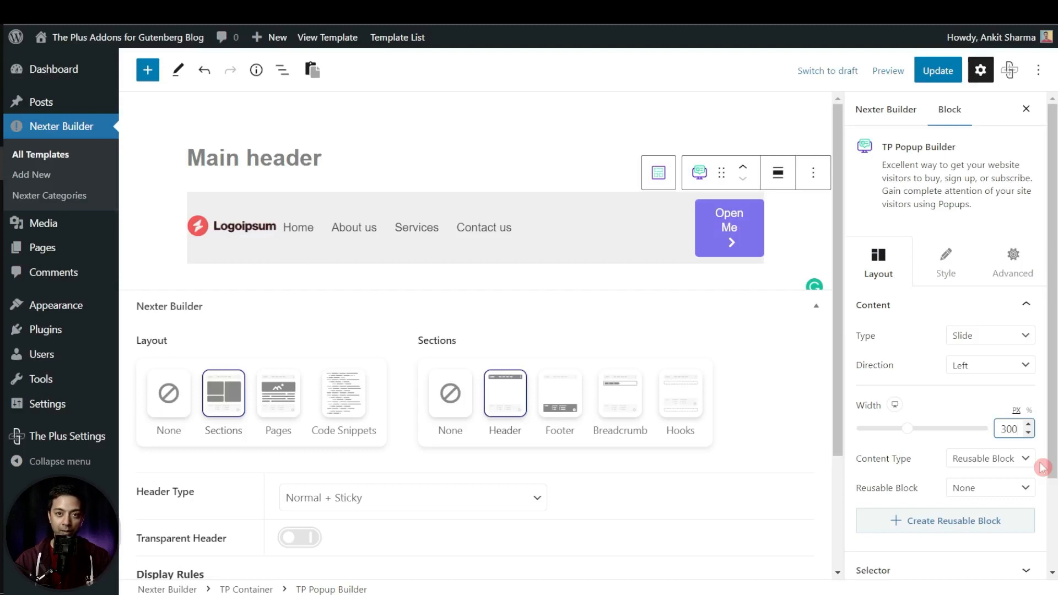
left_click(1028, 410)
left_click(1015, 429)
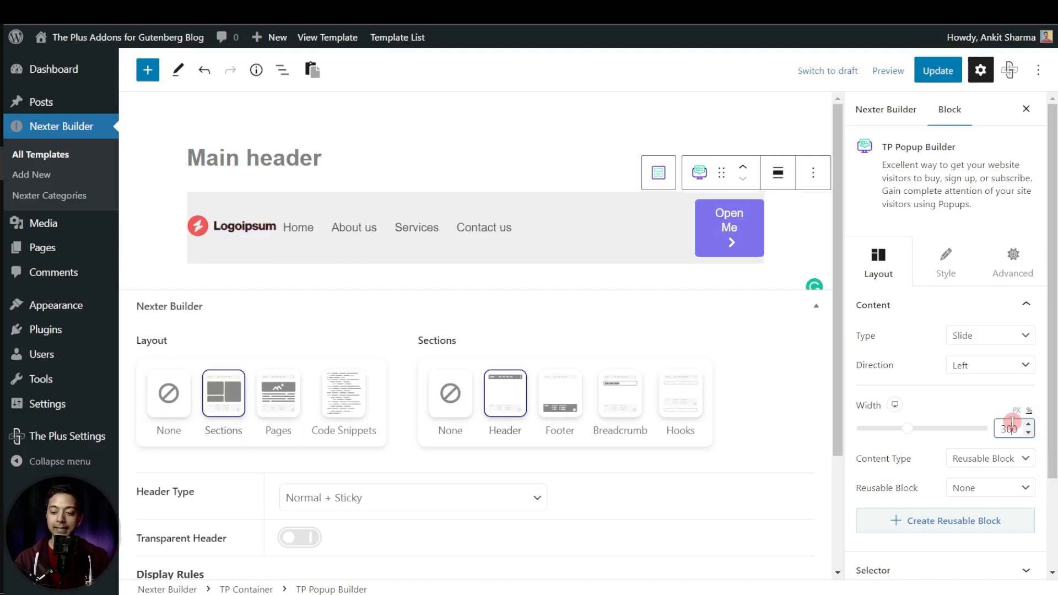
key("BackSpace")
key("Delete")
type("33")
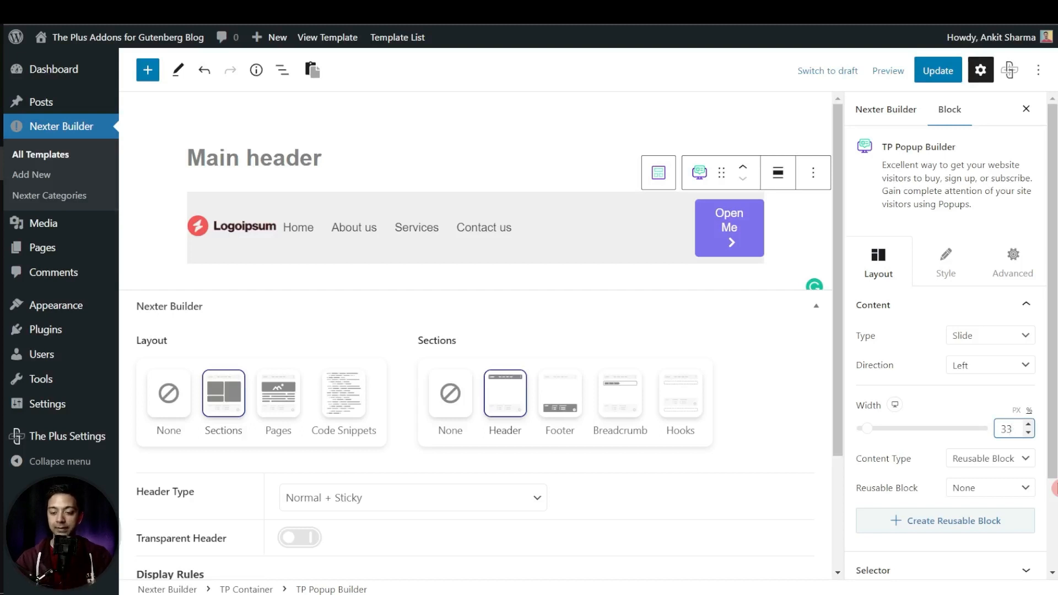
Step: Set the popup's content type to Content, using the default text block
left_click_drag(1052, 412, 1052, 499)
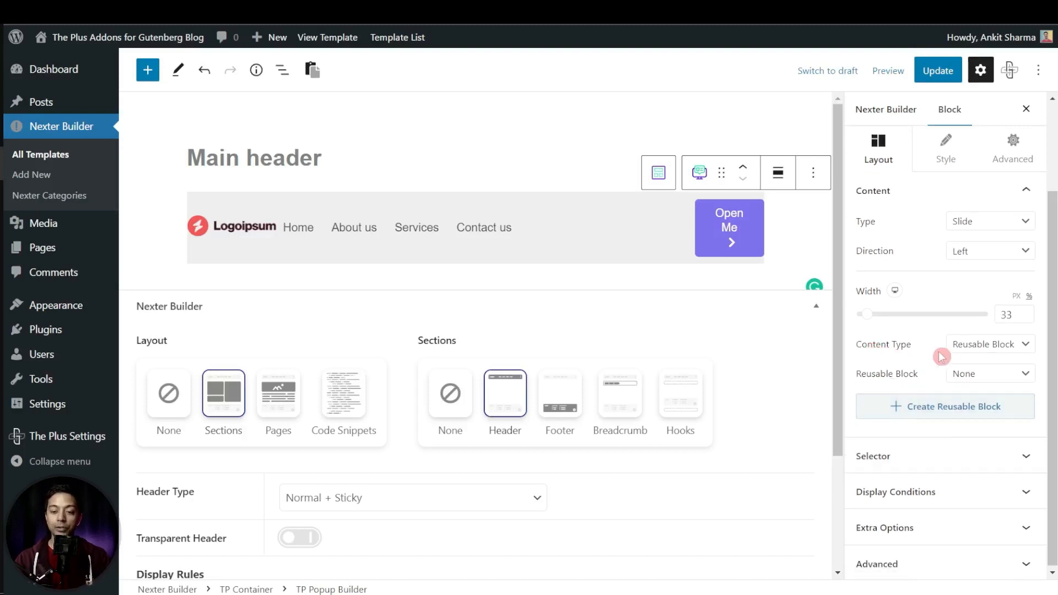
left_click(988, 346)
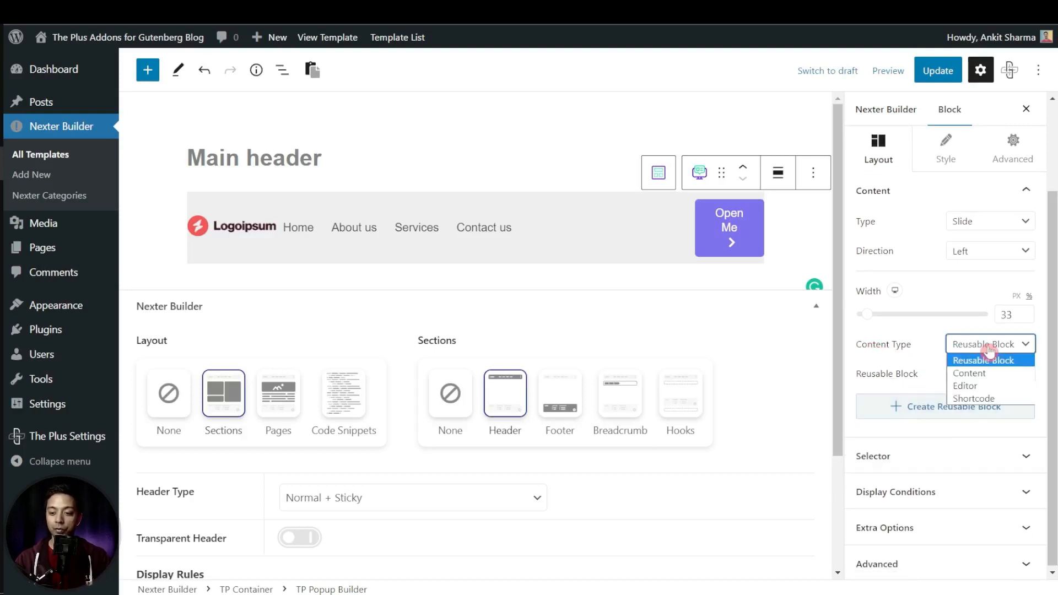
left_click(1007, 373)
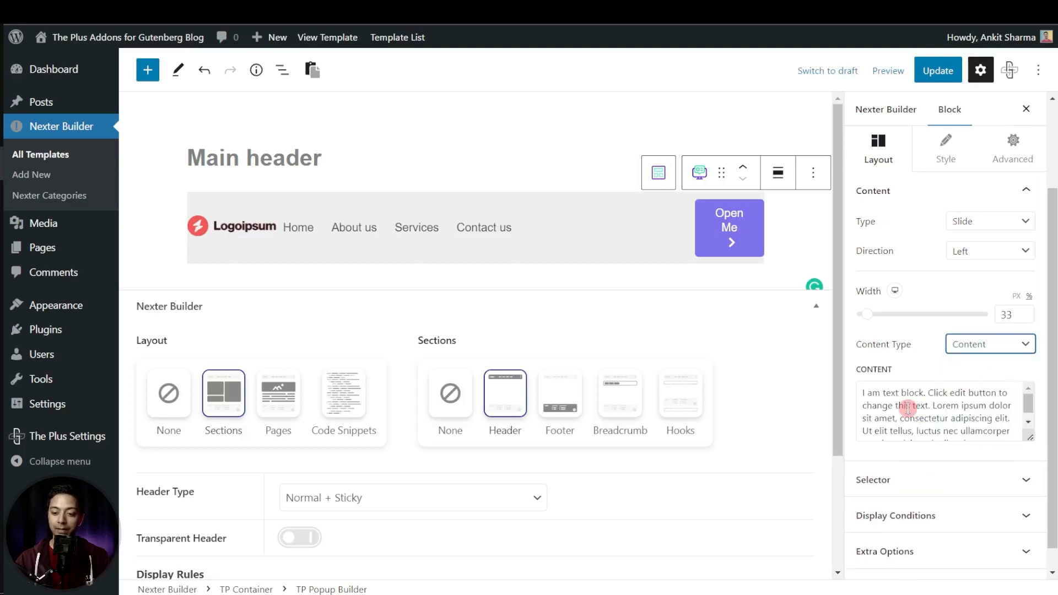
left_click(1008, 352)
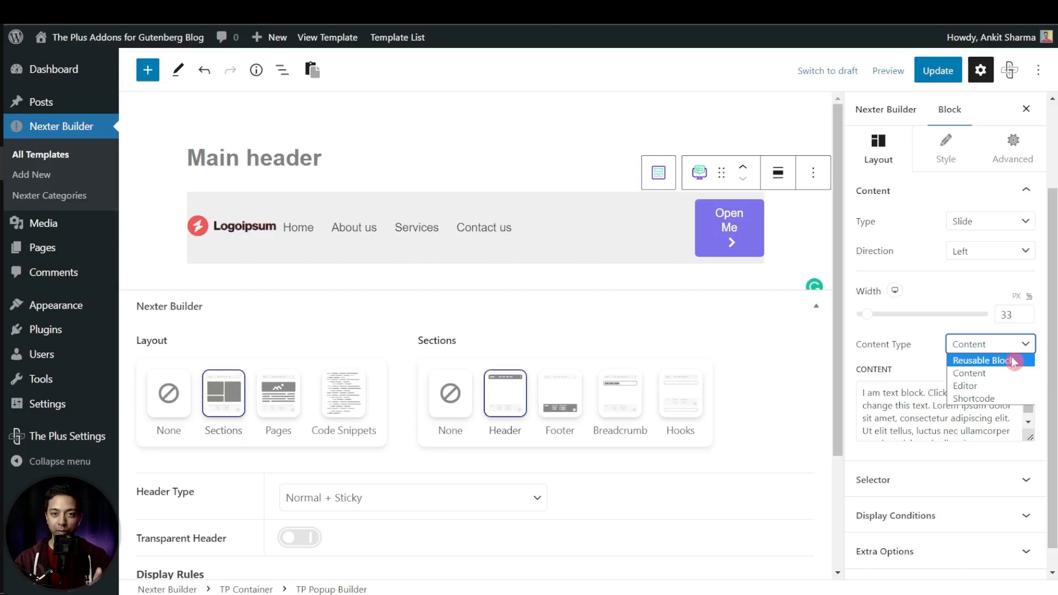
left_click(1002, 373)
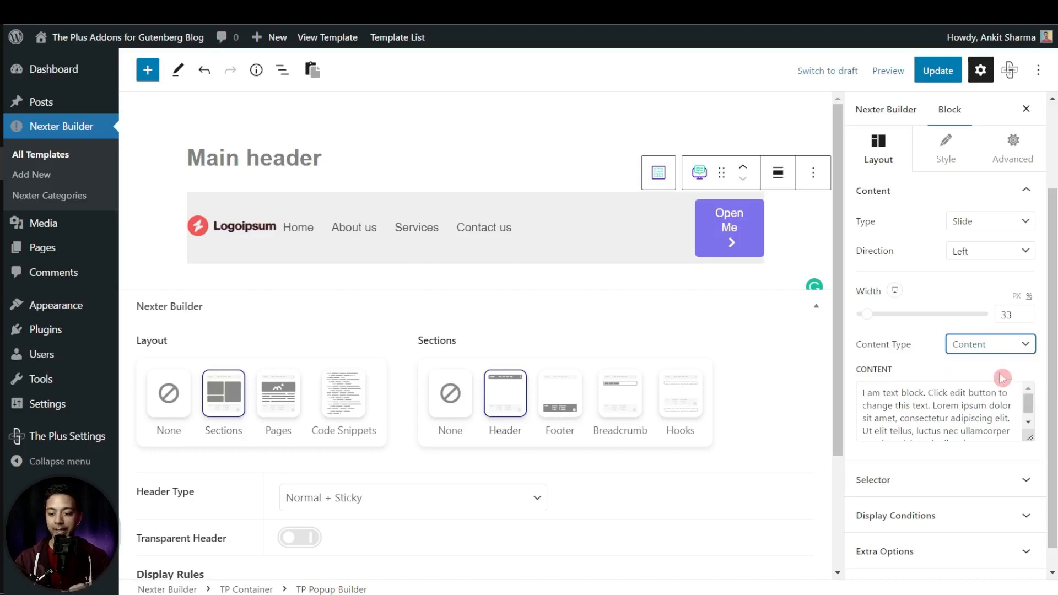
left_click(911, 404)
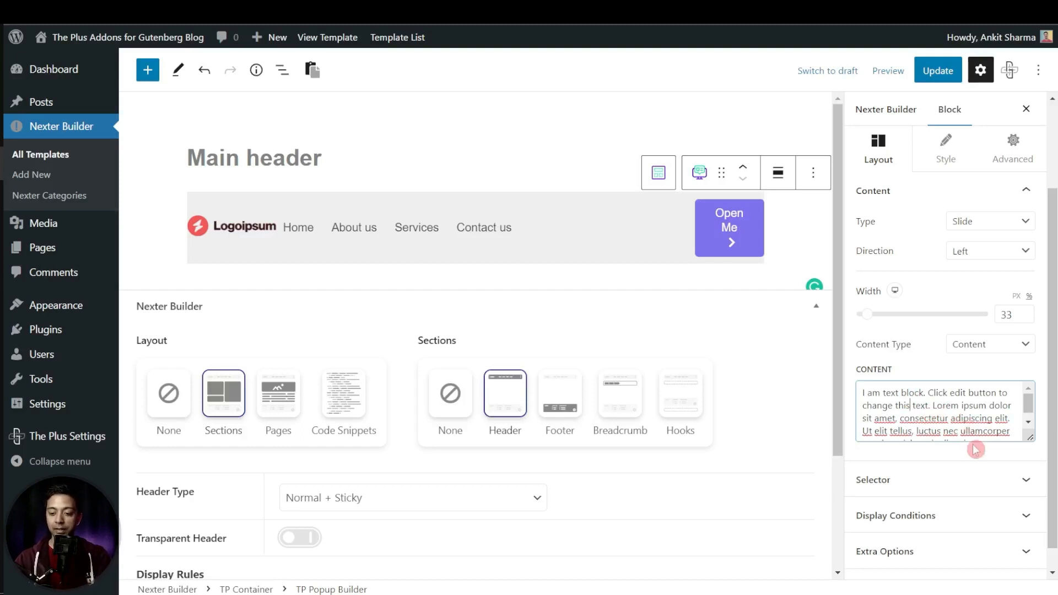
Step: Change the popup's selector type to Icon, and try icon Style 2 before choosing Style 3
scroll(976, 450, "down", 1)
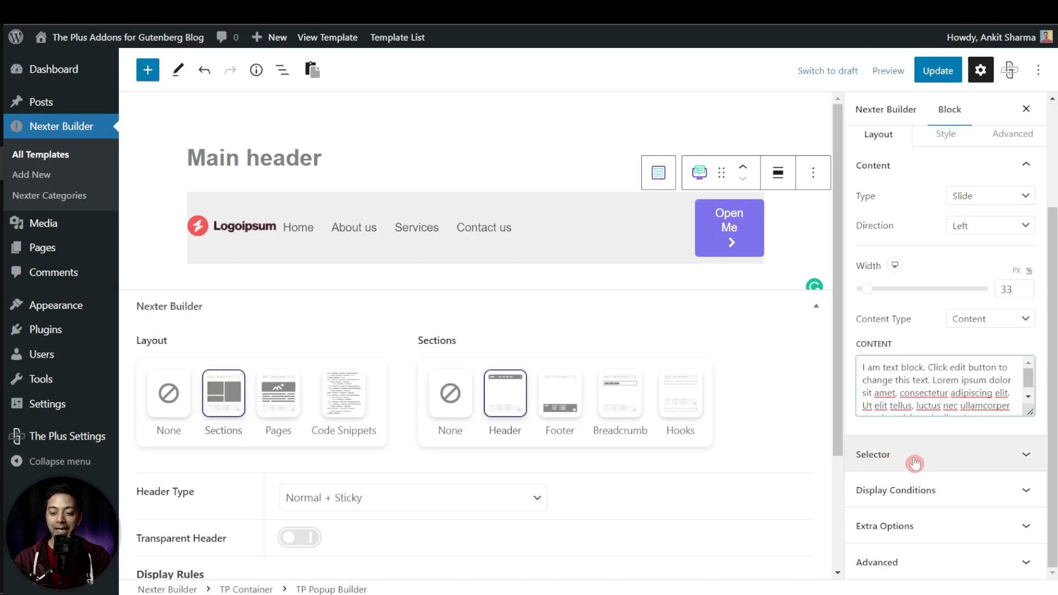
left_click(1001, 456)
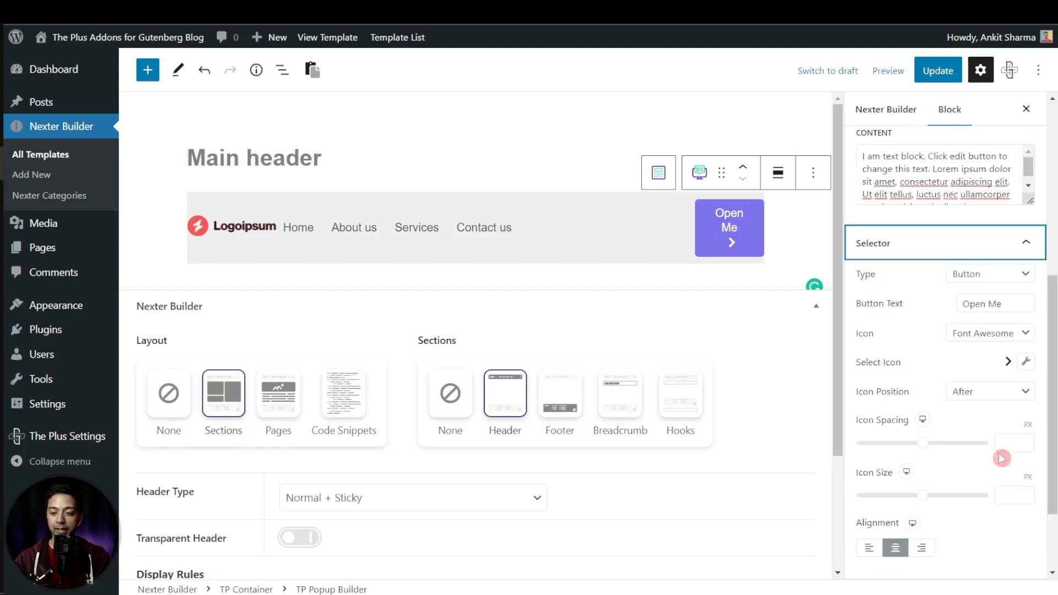
left_click(1000, 281)
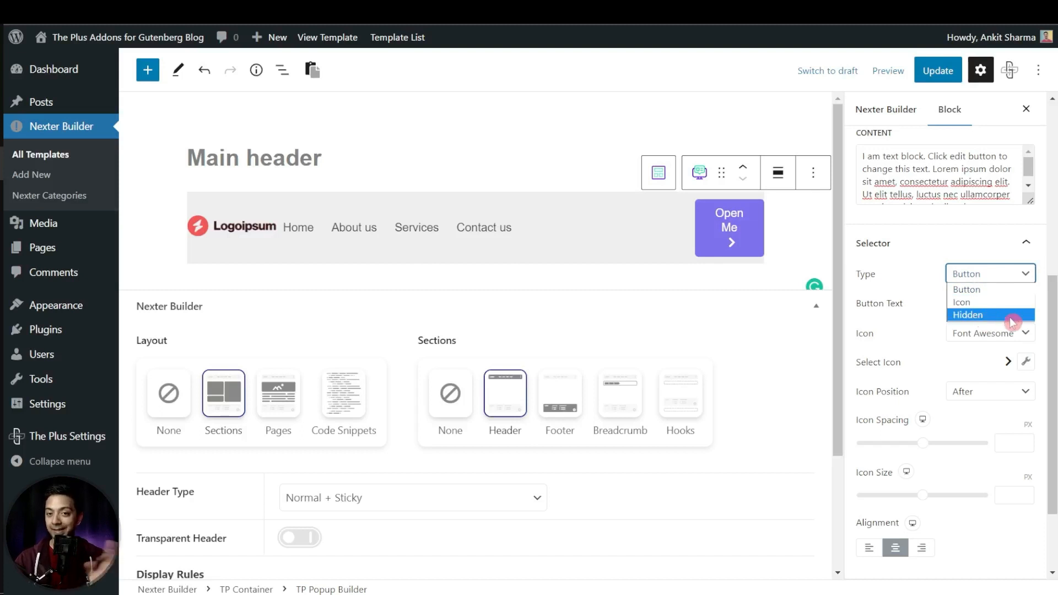
left_click(983, 303)
left_click(984, 304)
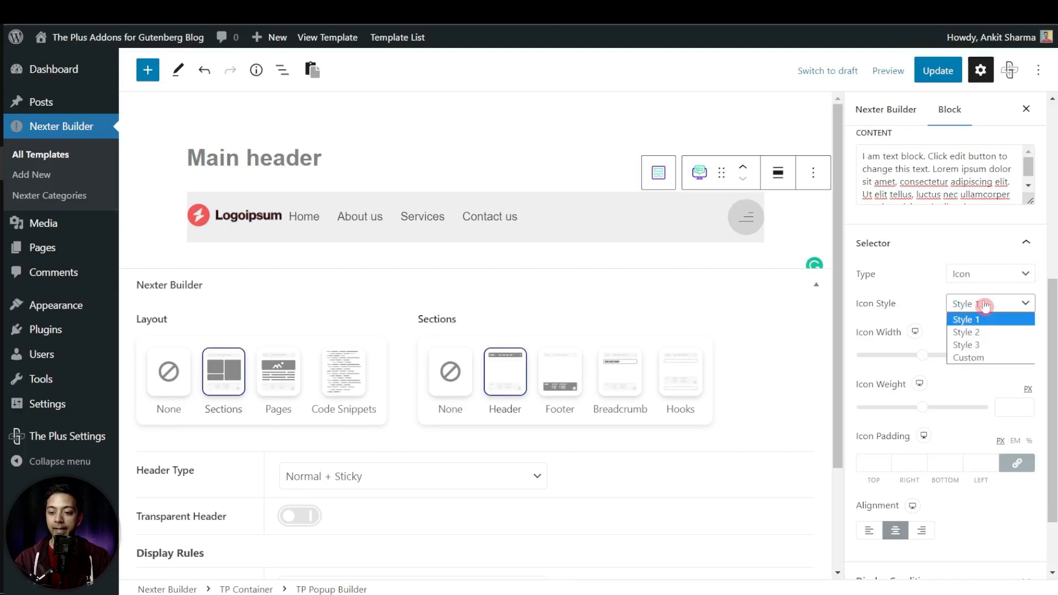
left_click(992, 333)
left_click(988, 304)
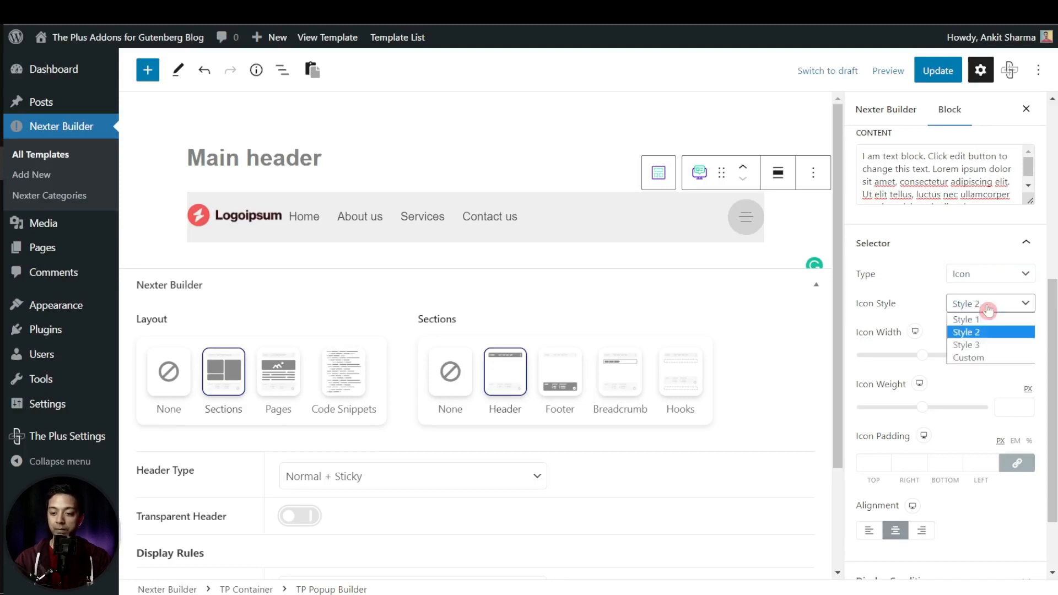
left_click(985, 345)
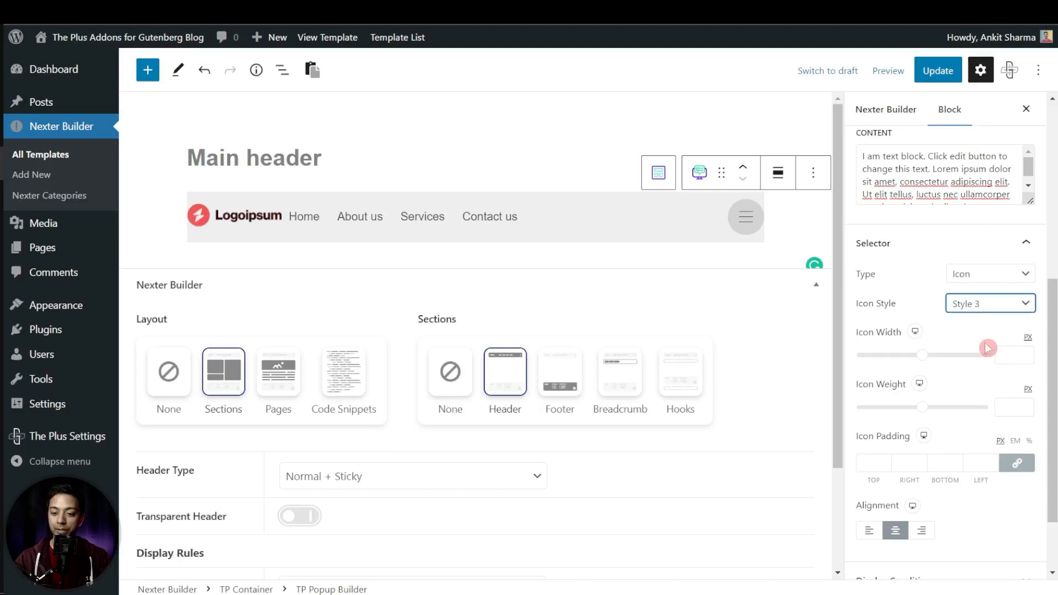
Step: Try the Custom icon style for the selector, and switch back to Style 3
left_click(987, 305)
left_click(979, 359)
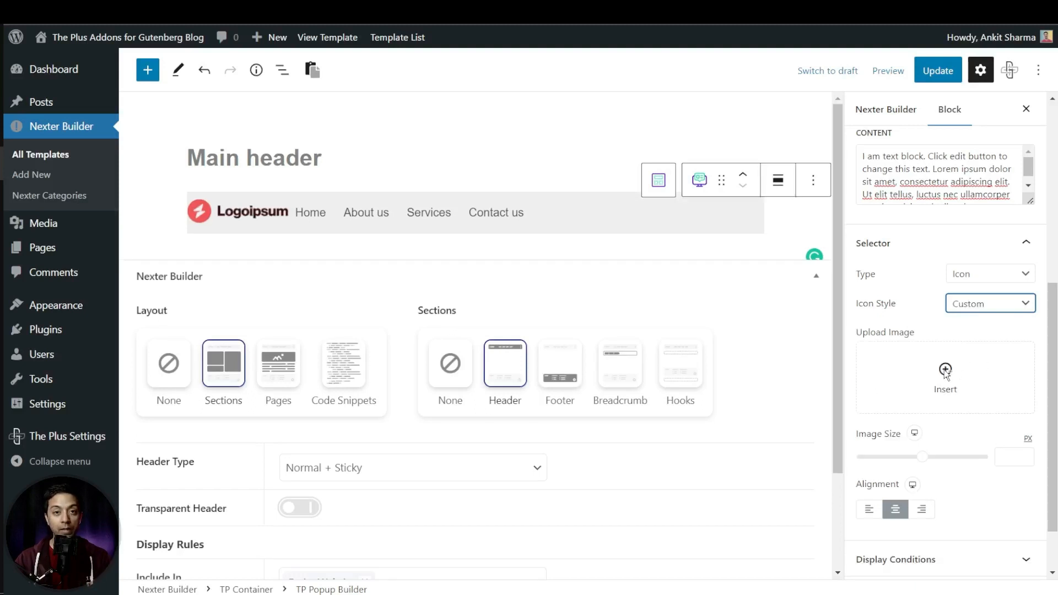
left_click(1011, 303)
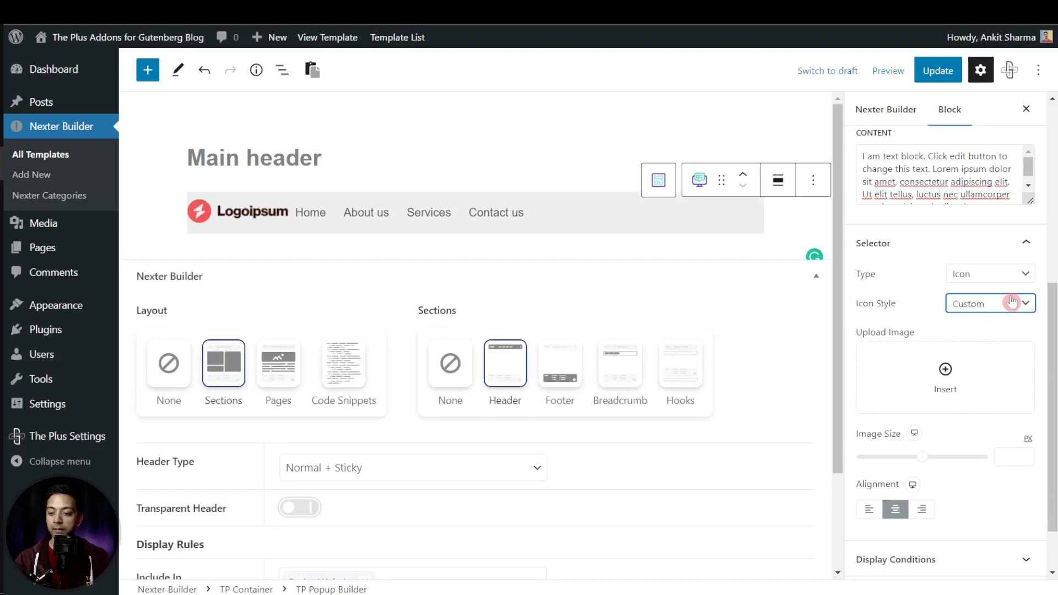
left_click(970, 345)
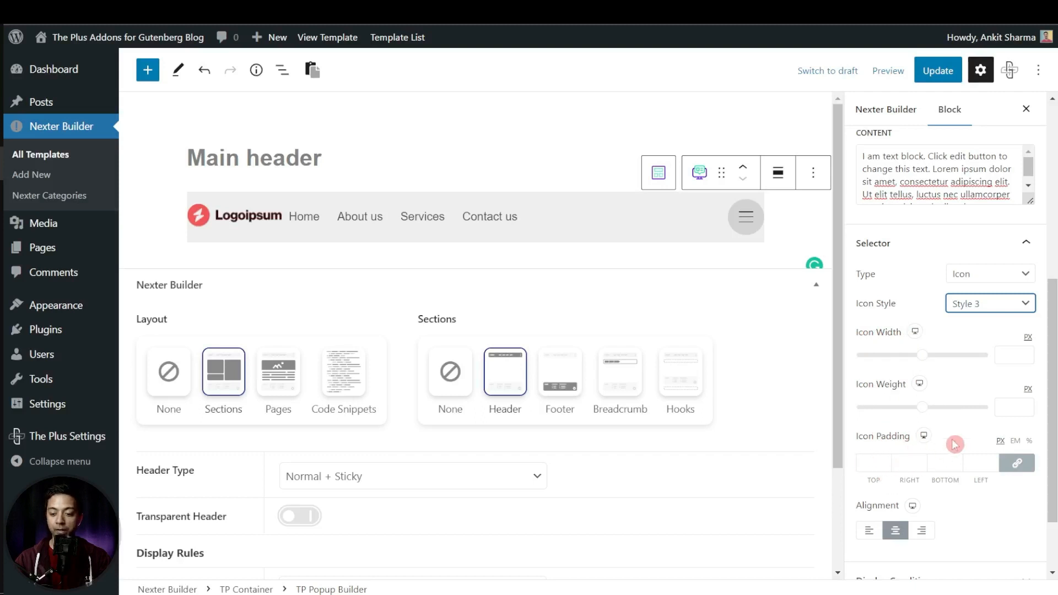
Step: Expand the popup's Display Conditions and review the available triggers
scroll(955, 445, "down", 2)
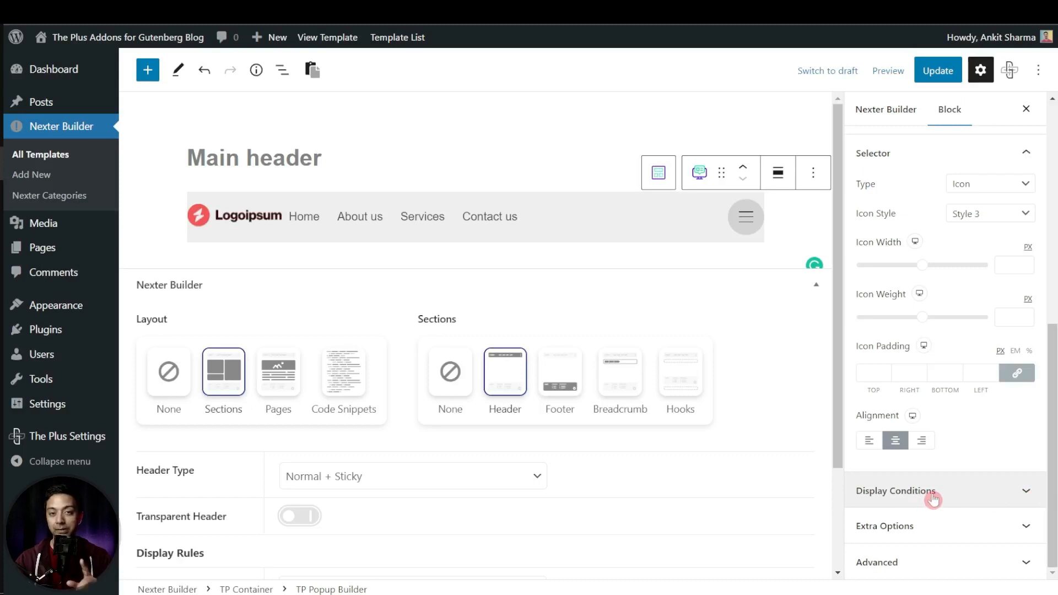
left_click(1034, 498)
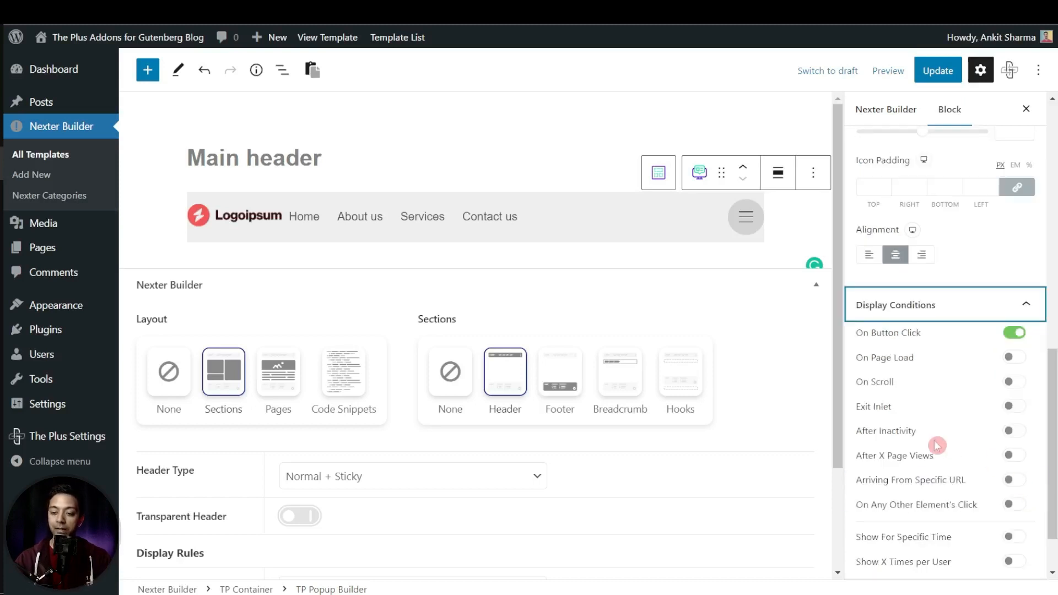
scroll(935, 441, "down", 1)
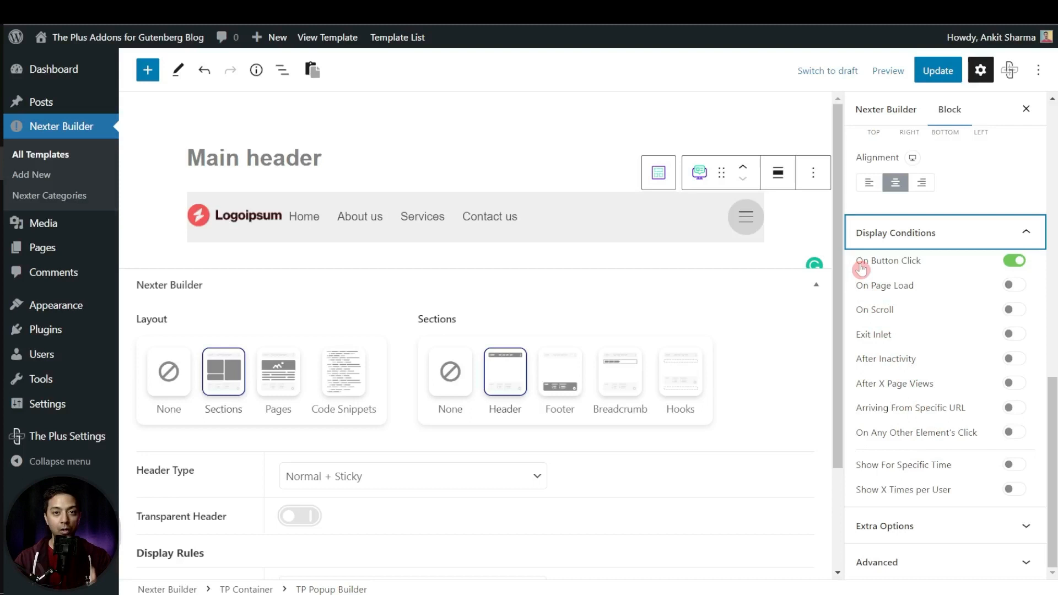
Step: Enable Fixed Toggle Button in the popup's Extra Options, and check how the icon behaves as the template scrolls
left_click(925, 527)
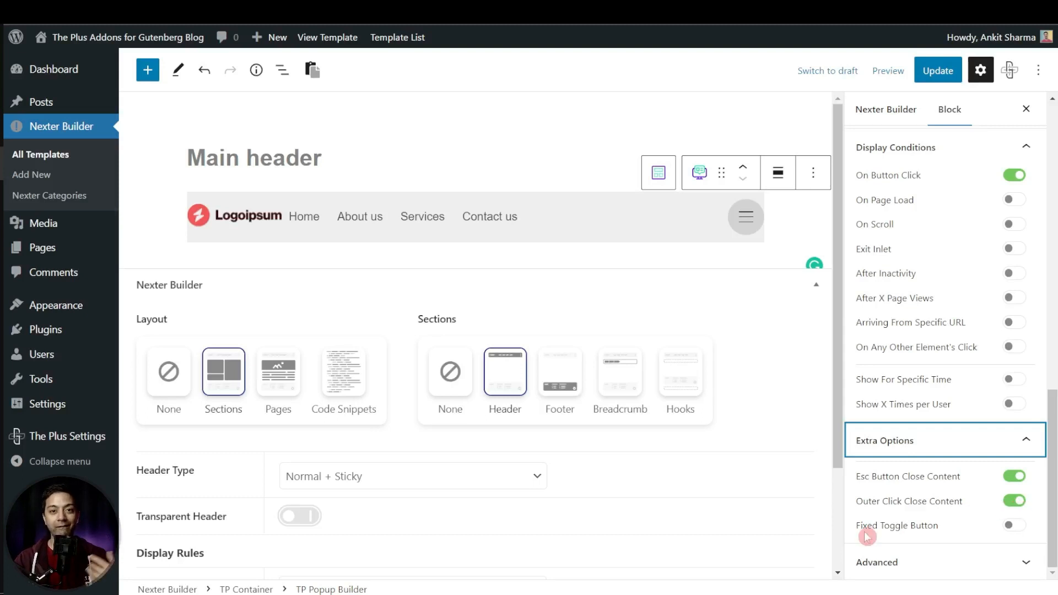
left_click(1017, 528)
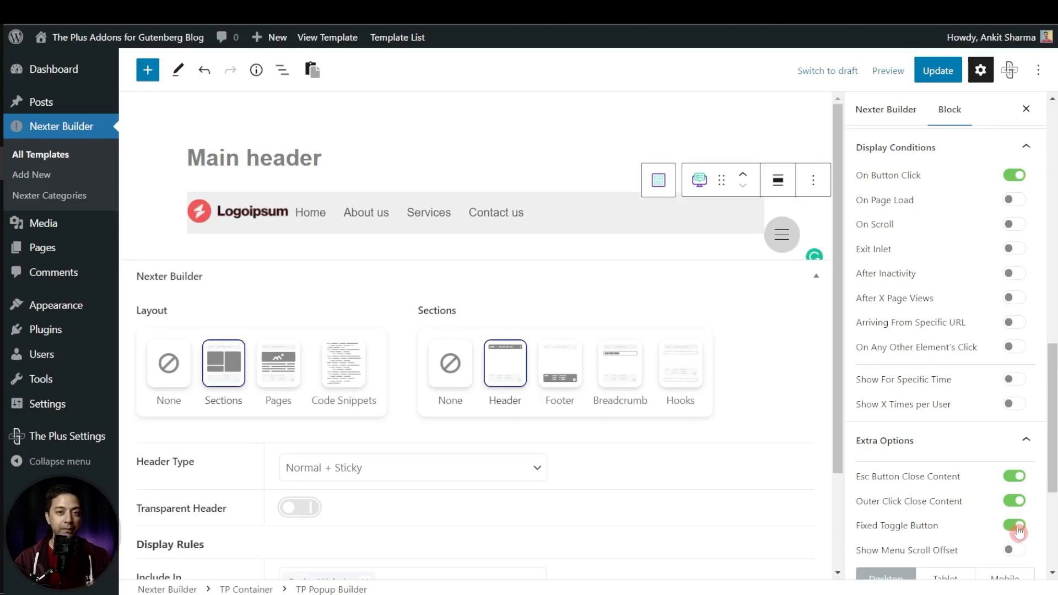
scroll(768, 359, "down", 2)
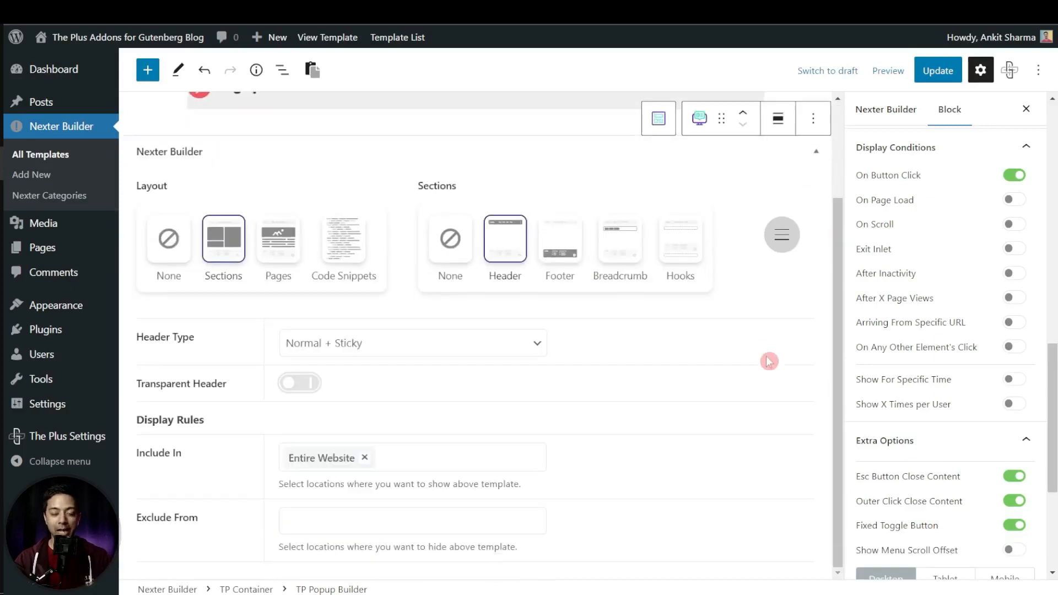
scroll(769, 362, "up", 1)
scroll(769, 361, "down", 1)
scroll(769, 361, "up", 1)
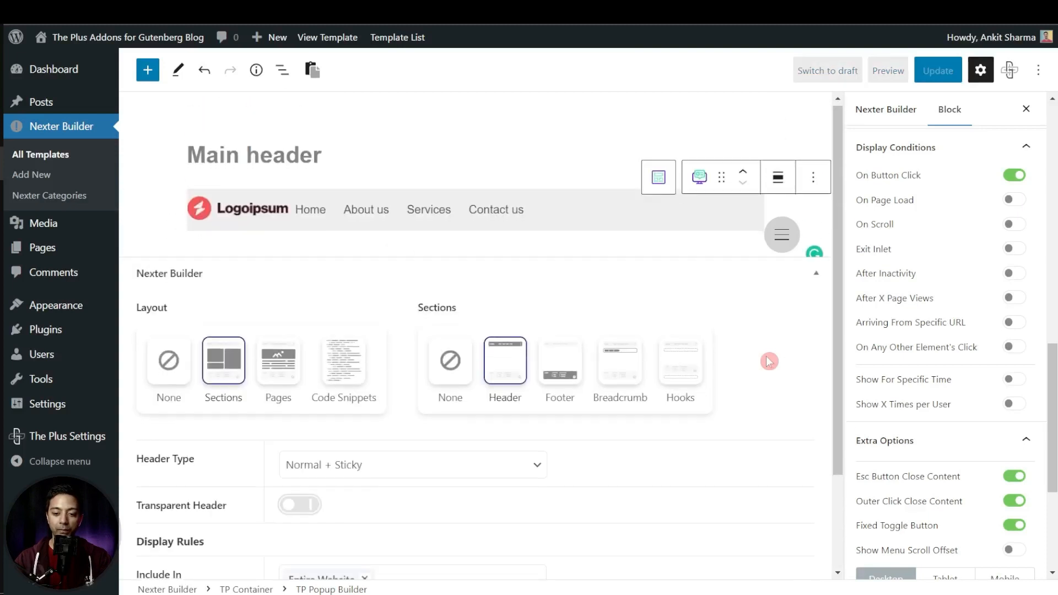
Step: Turn off Fixed Toggle Button in the popup's Extra Options
left_click(1015, 528)
scroll(993, 478, "up", 12)
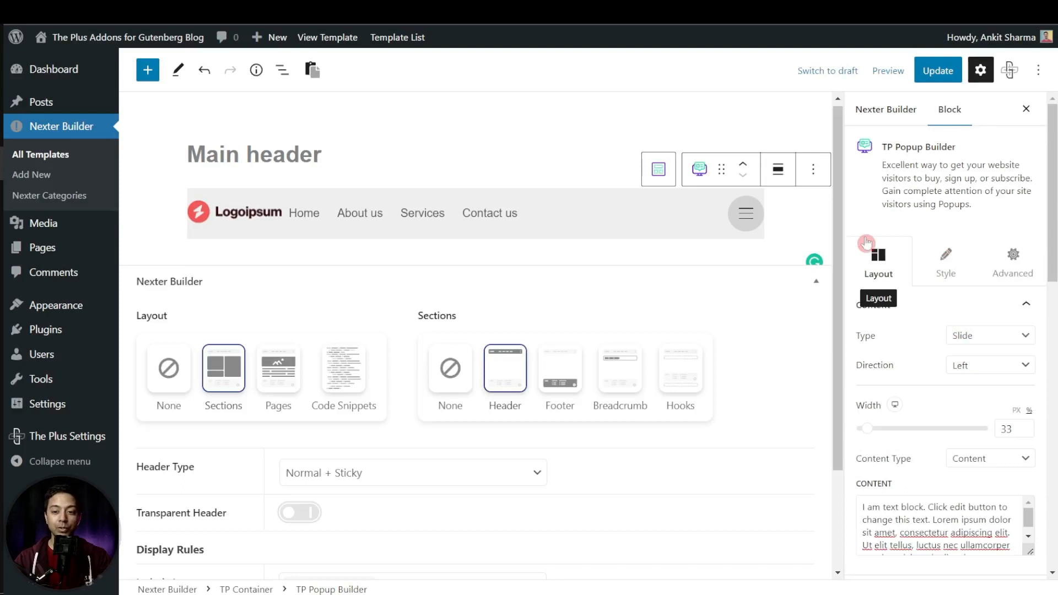
Step: Give the popup's Toggle Icon a light red background color in its normal state
left_click(936, 280)
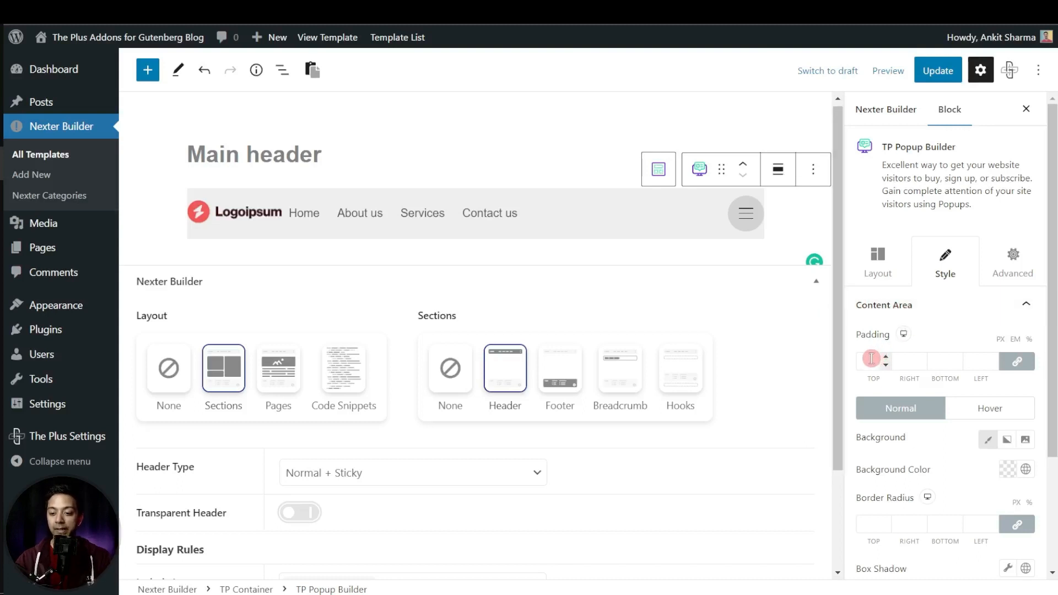
scroll(951, 475, "down", 2)
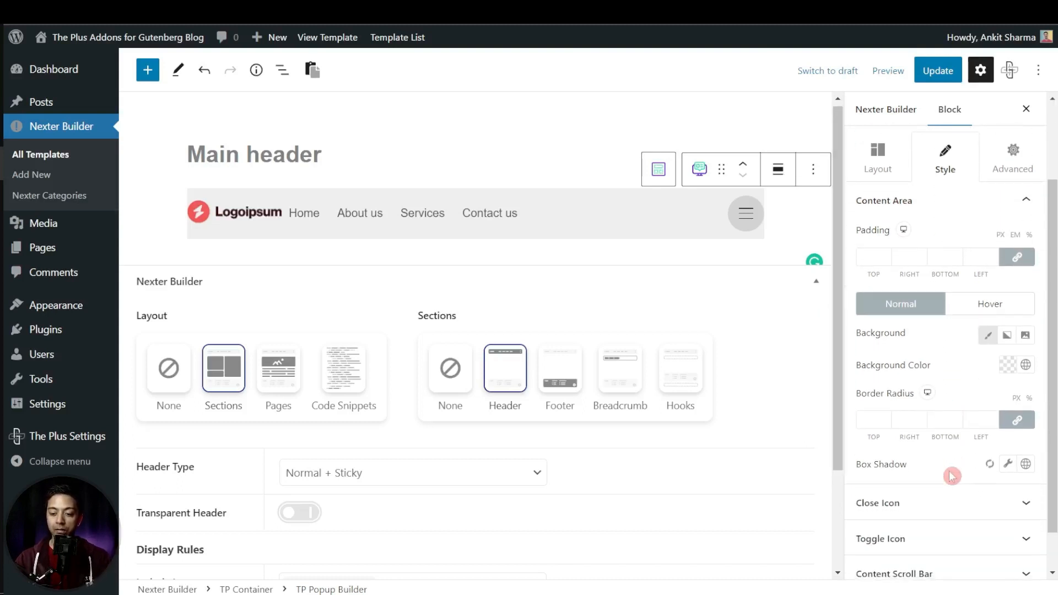
scroll(952, 468, "down", 1)
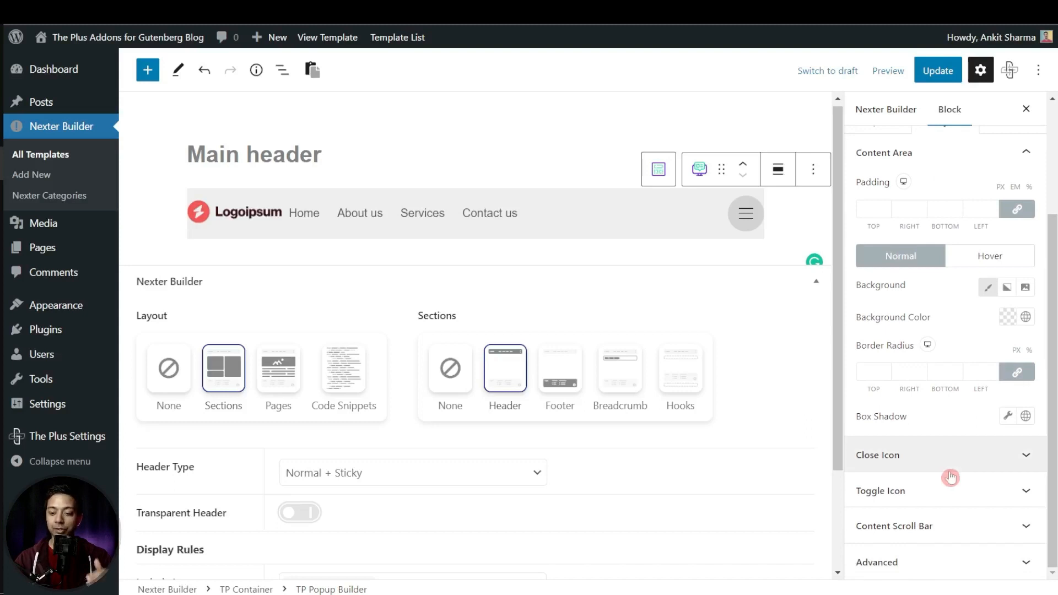
left_click(919, 327)
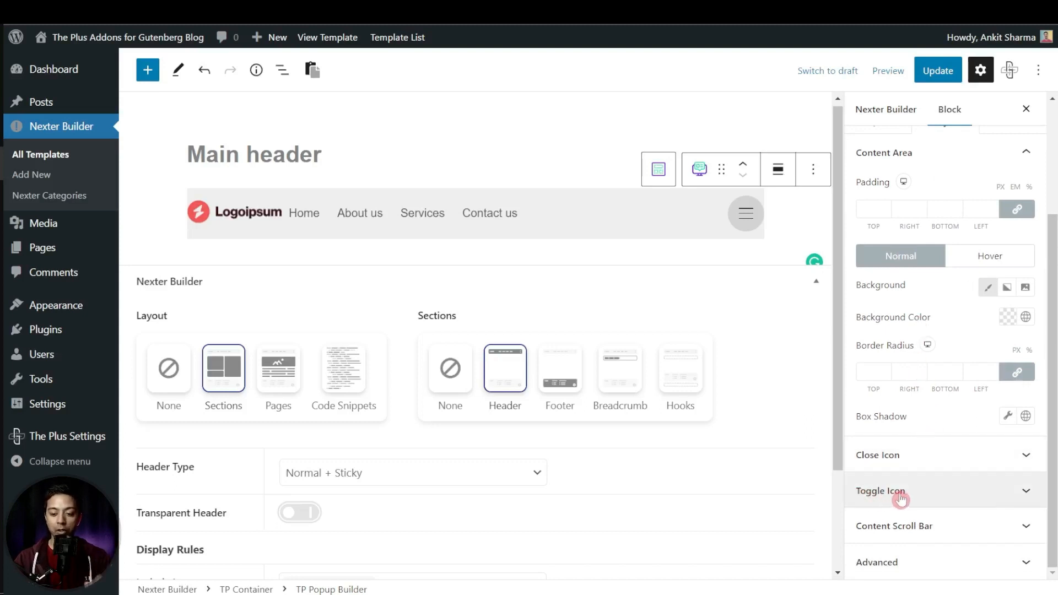
left_click(1011, 492)
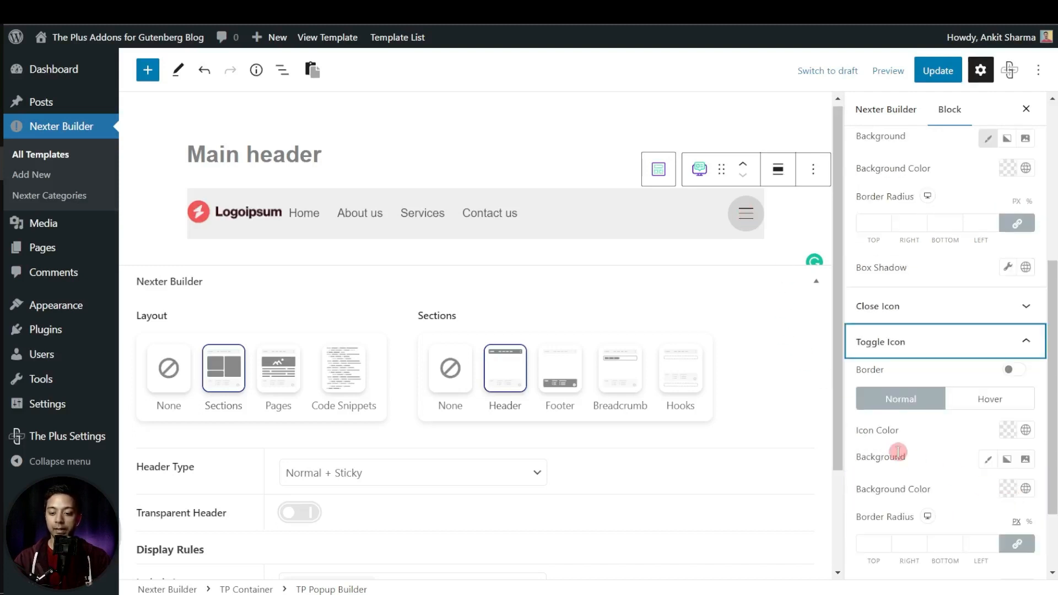
left_click(1002, 492)
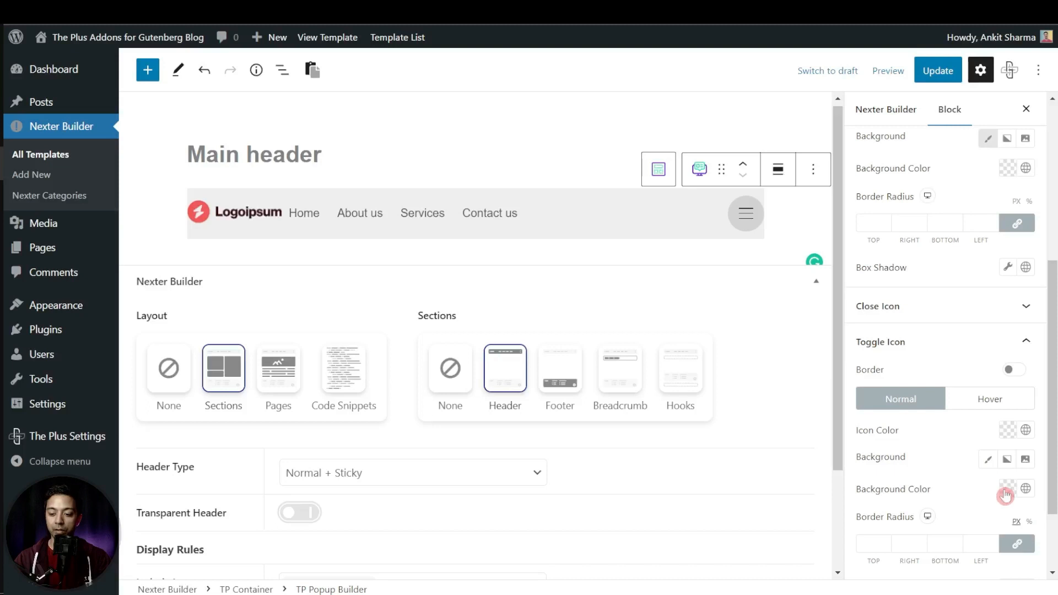
left_click(1004, 490)
left_click(961, 234)
left_click_drag(962, 234, 941, 207)
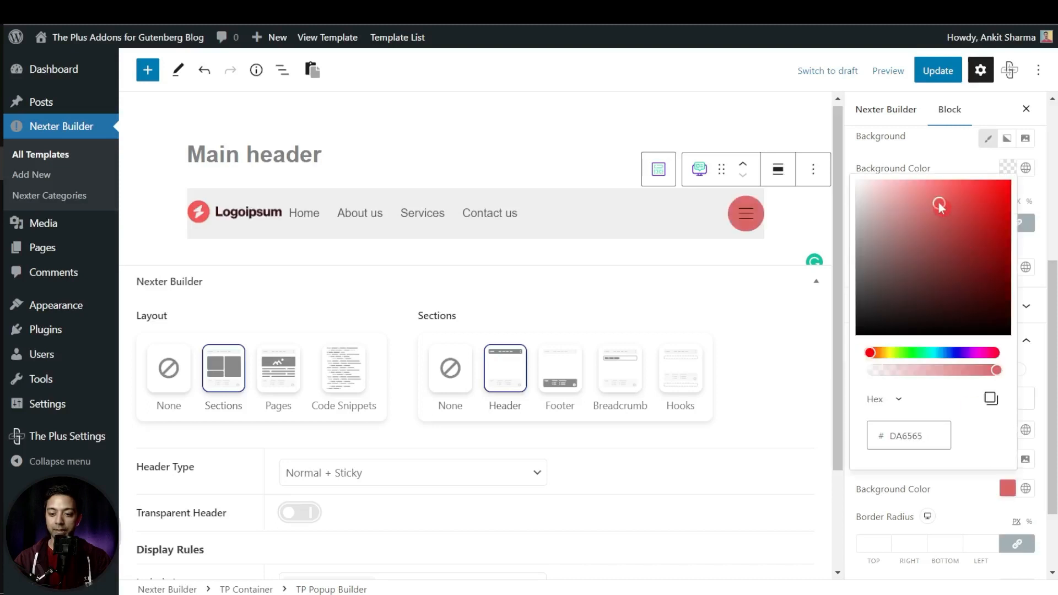
left_click_drag(875, 354, 879, 358)
key("ctrl+z")
left_click(985, 531)
Step: Expand the popup's Content Scroll Bar style settings, and update the Main header template
scroll(984, 531, "down", 2)
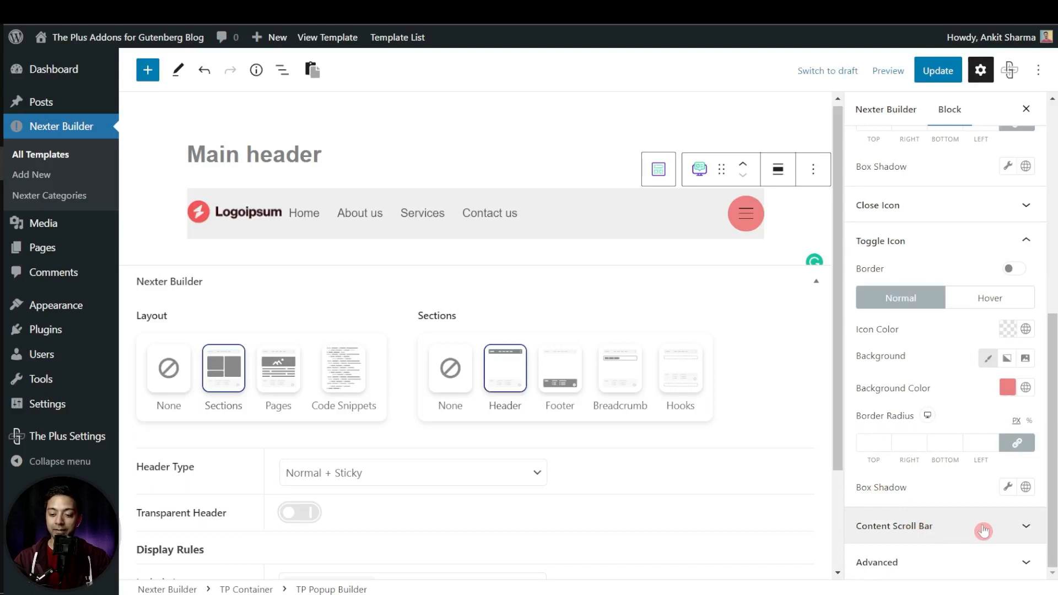
left_click(984, 531)
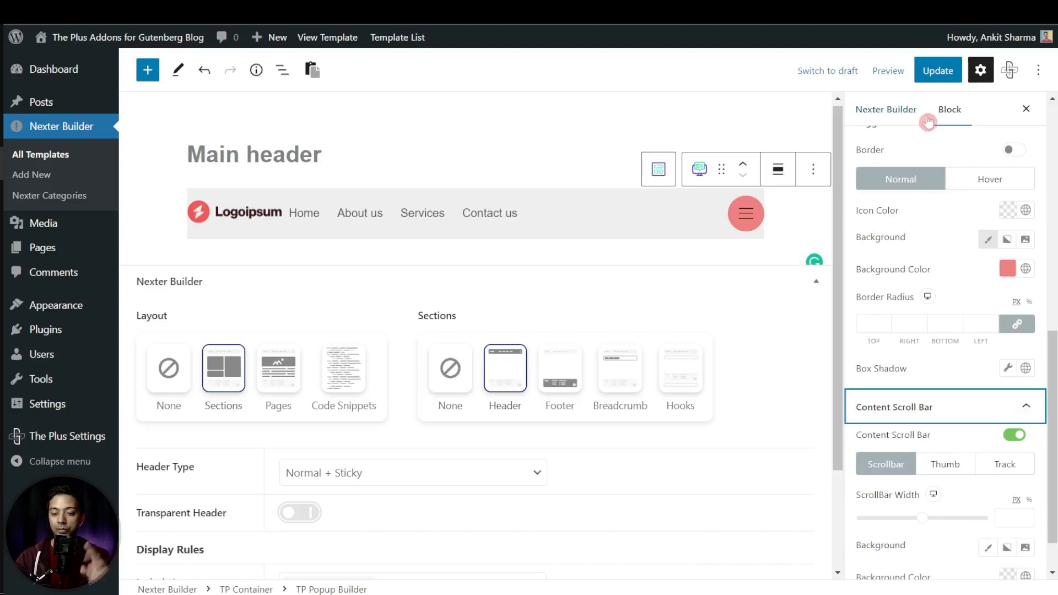
left_click(942, 72)
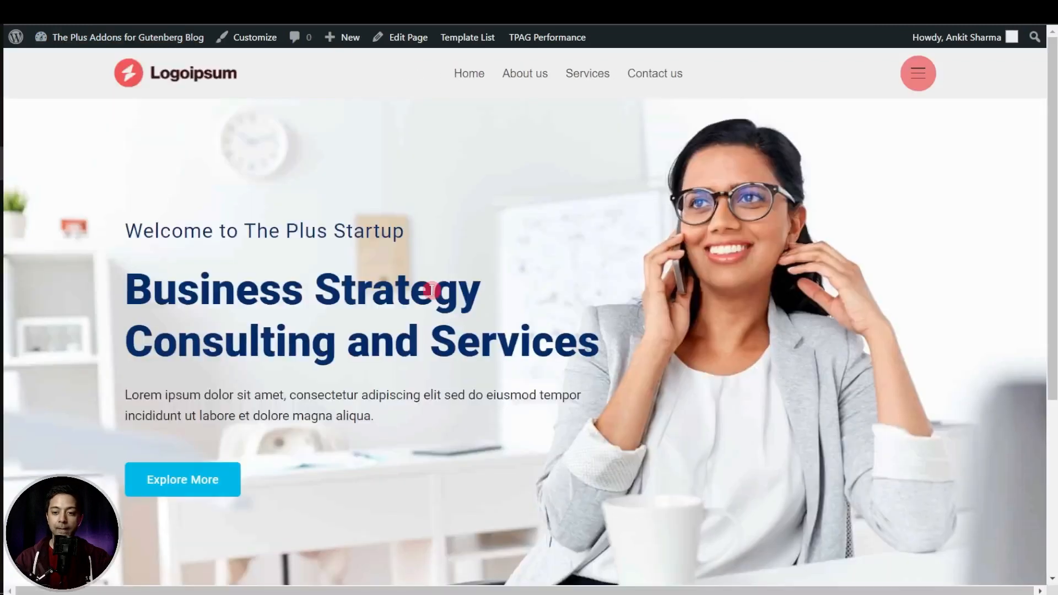
Step: Open the slide popup from the header icon on the live site and examine its placeholder text
left_click(919, 76)
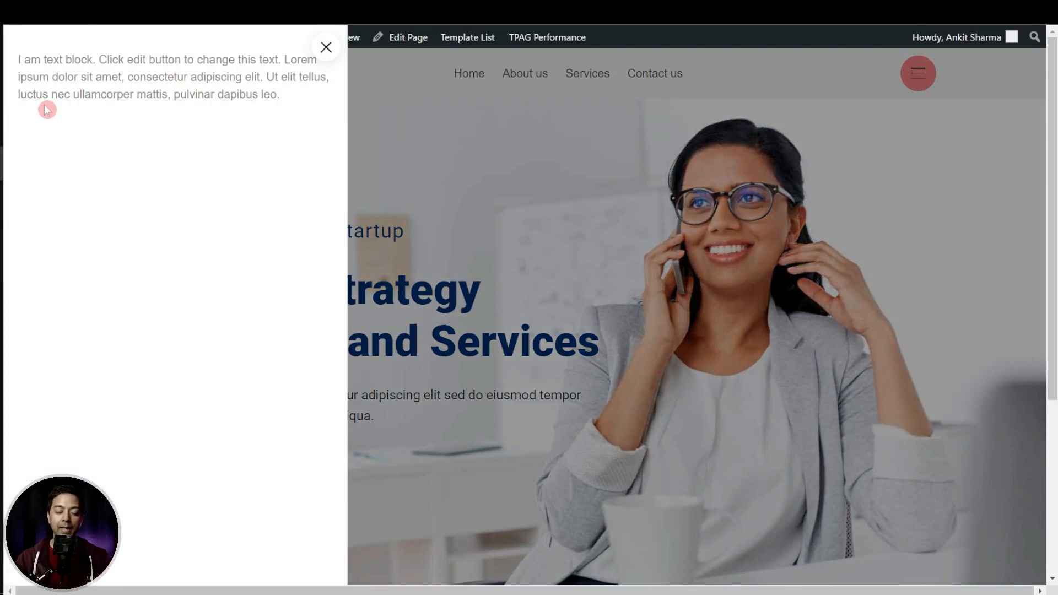
triple_click(130, 94)
triple_click(101, 67)
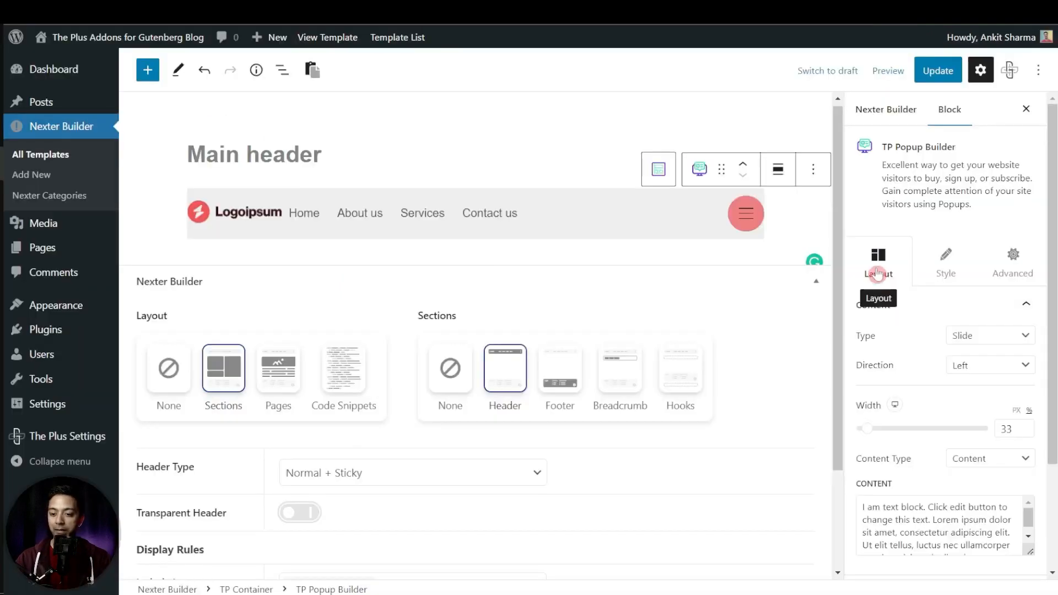
Step: Change the popup's Content Type to Reusable Block, and check the available reusable blocks while keeping None selected
scroll(1004, 421, "down", 2)
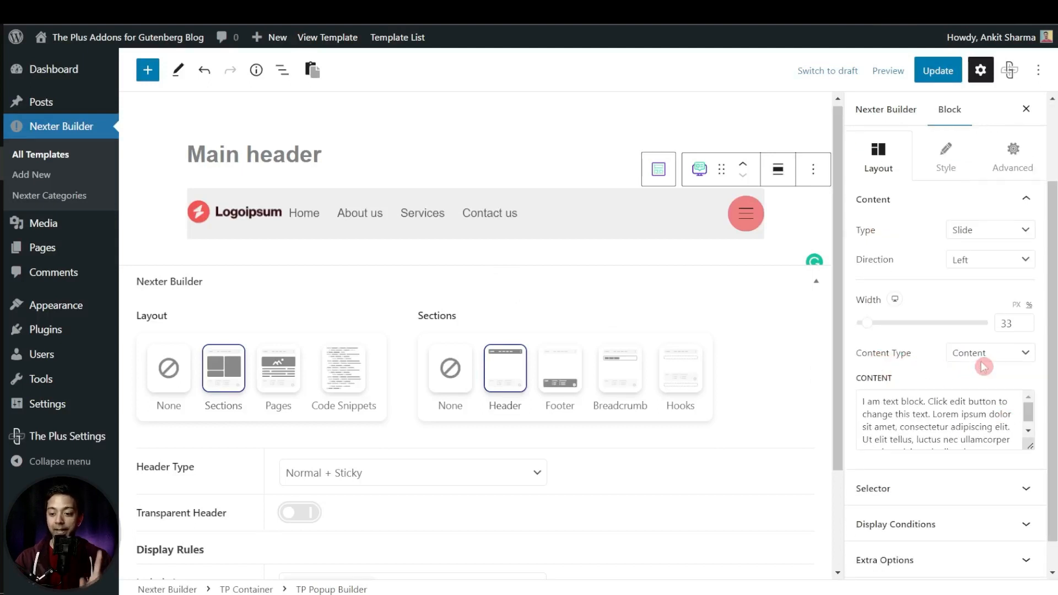
left_click(999, 360)
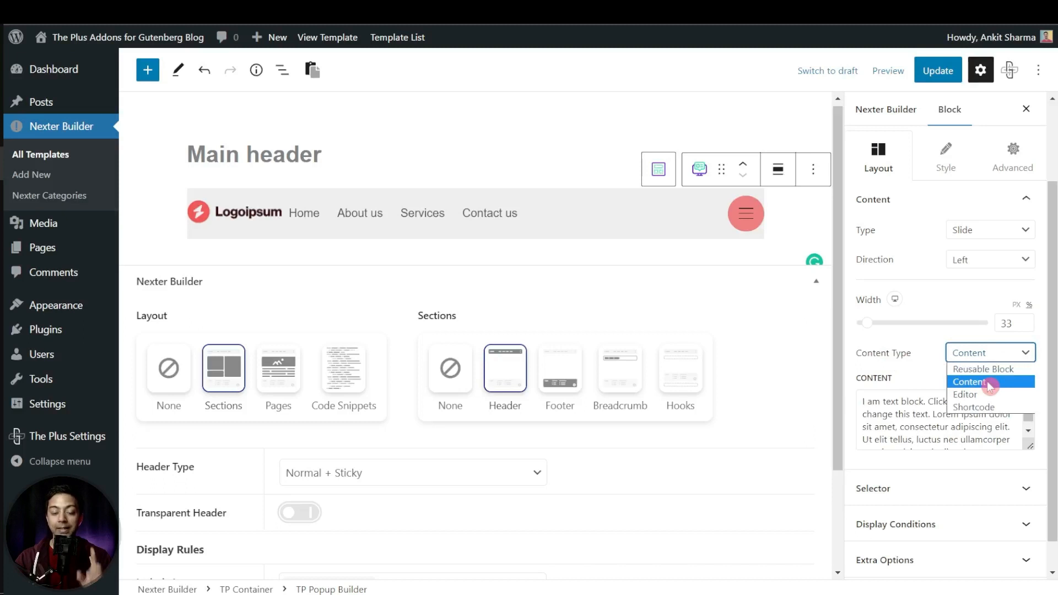
left_click(985, 369)
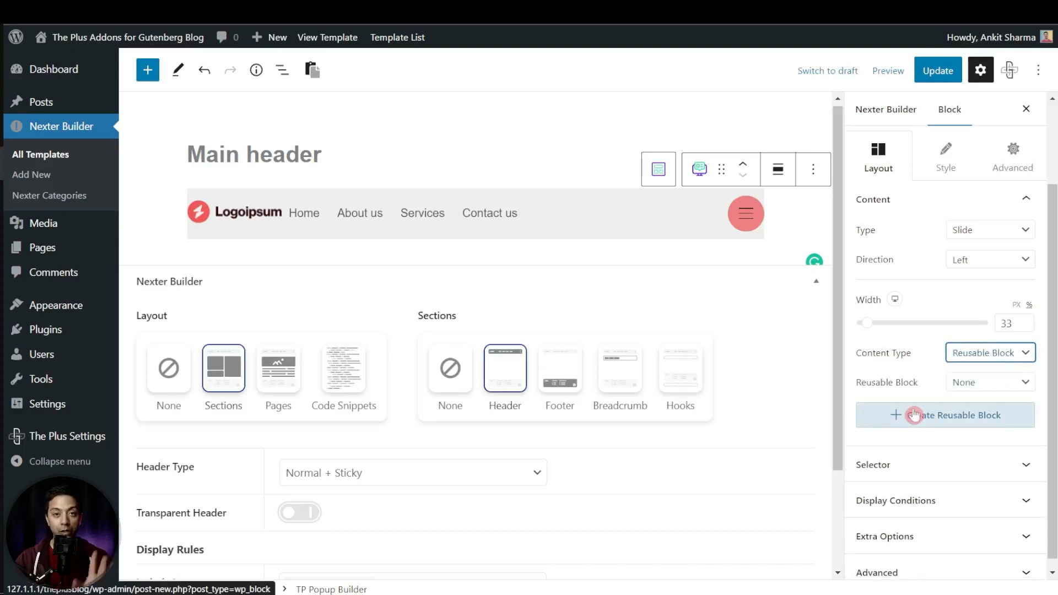
left_click(993, 383)
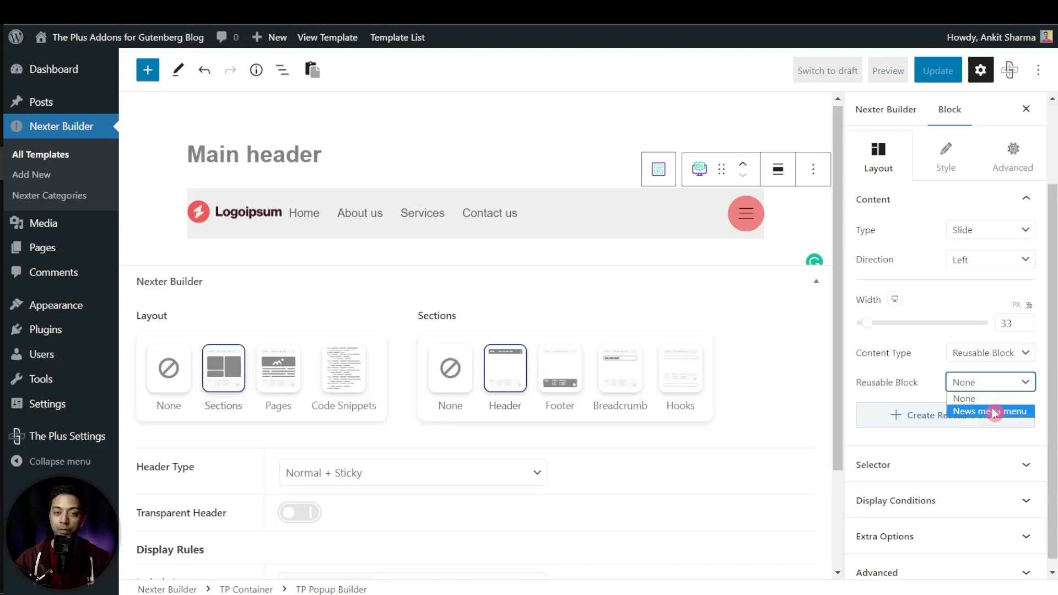
left_click(962, 398)
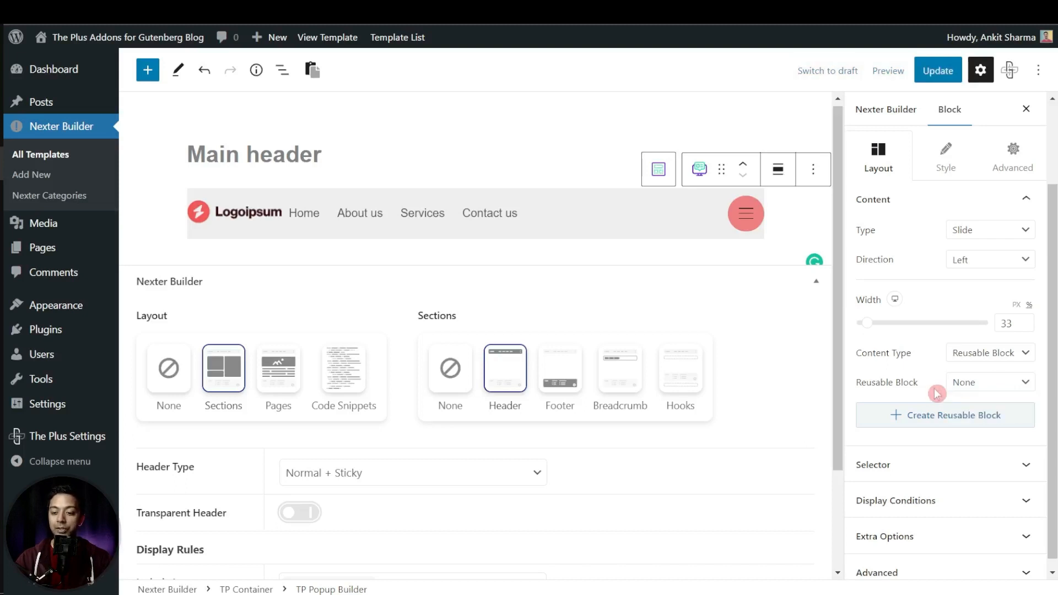
Step: Create a new reusable block from the popup settings and title it Off-Canvas Menu
right_click(910, 402)
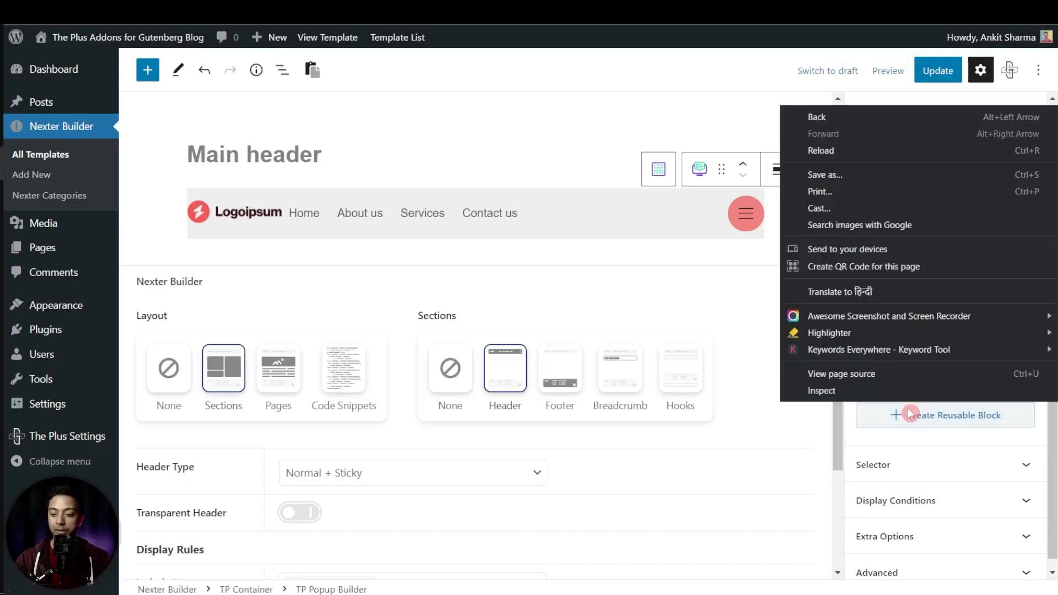
right_click(909, 413)
left_click(914, 423)
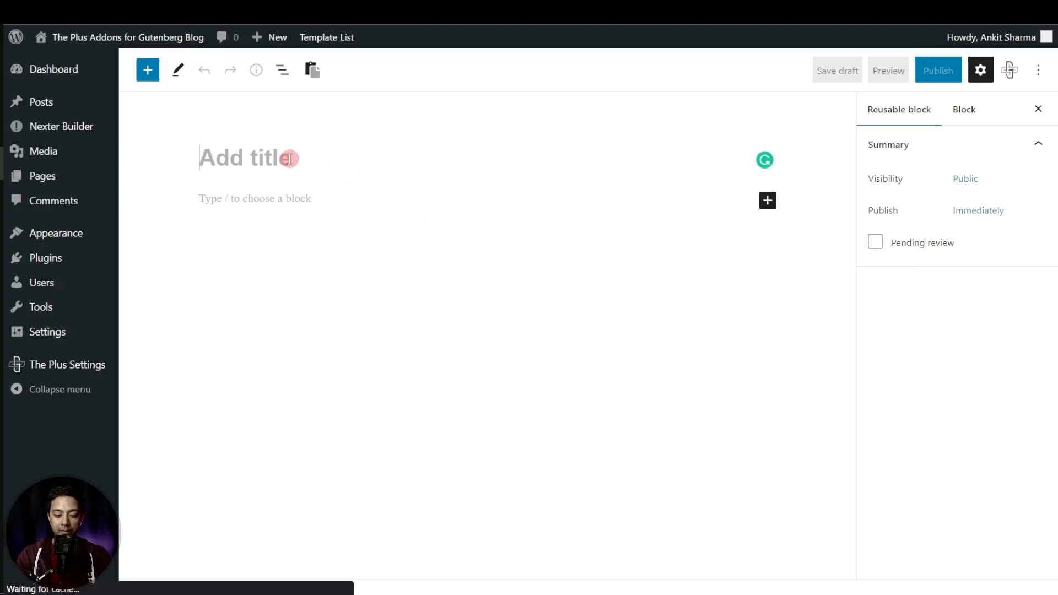
type("Off-Canvas Menu")
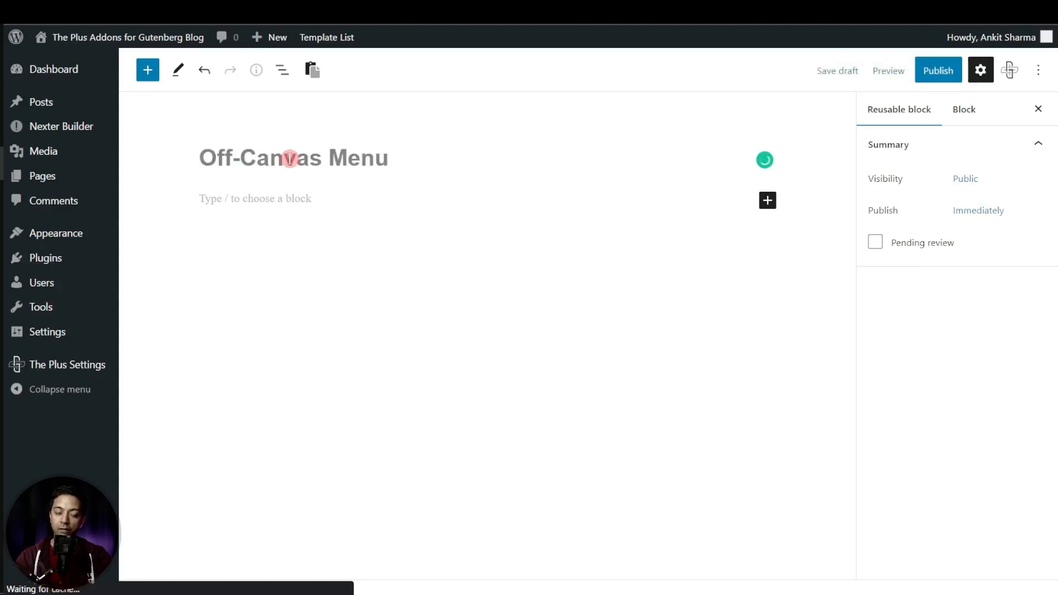
left_click(255, 199)
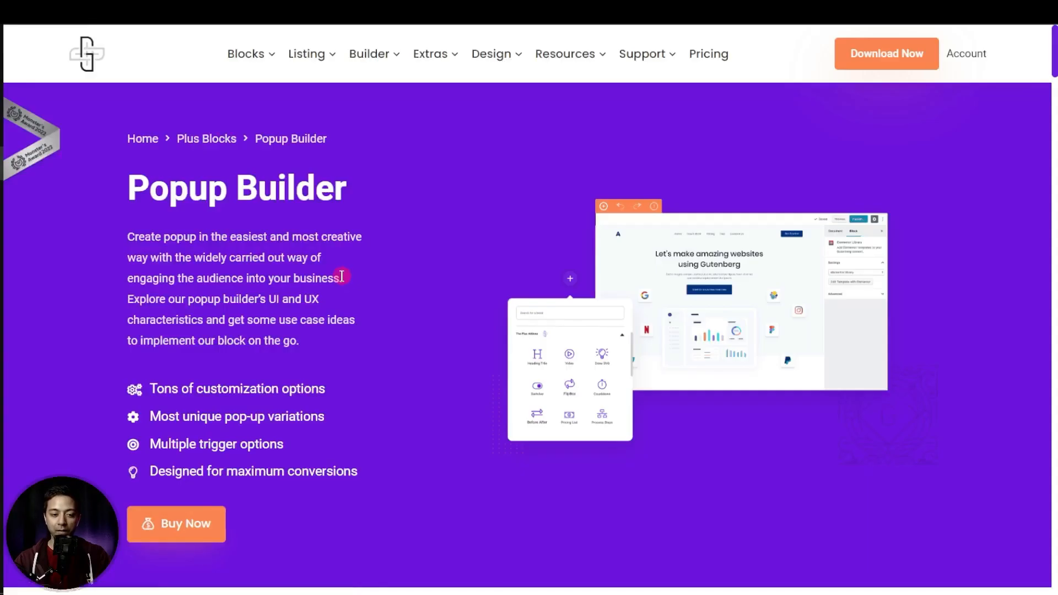
Step: On the Popup Builder website, open the Off Canvas demo, show the Slide popup style and copy its design
scroll(342, 276, "down", 12)
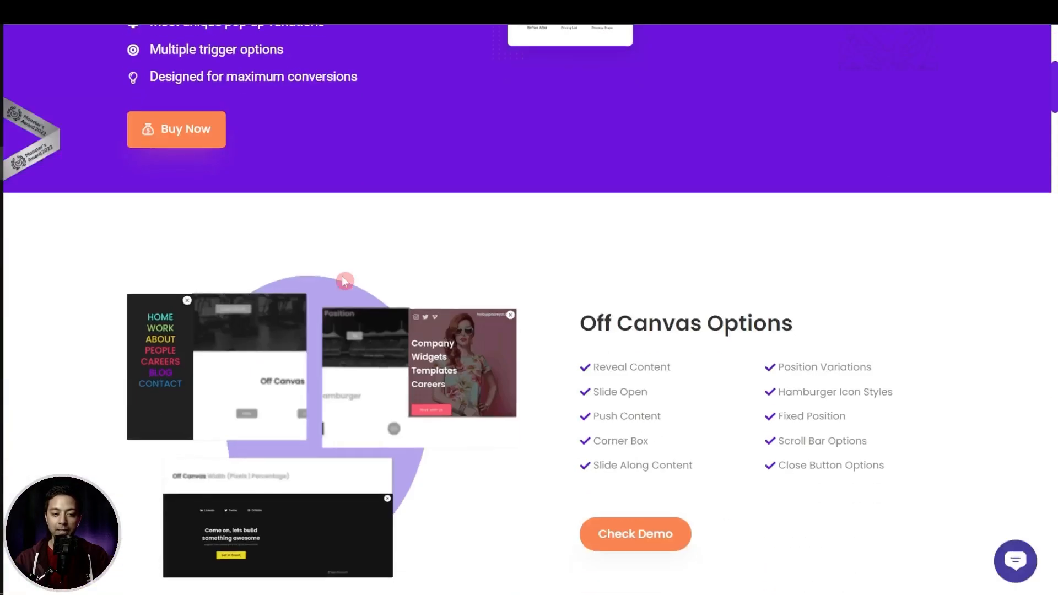
scroll(630, 110, "up", 1)
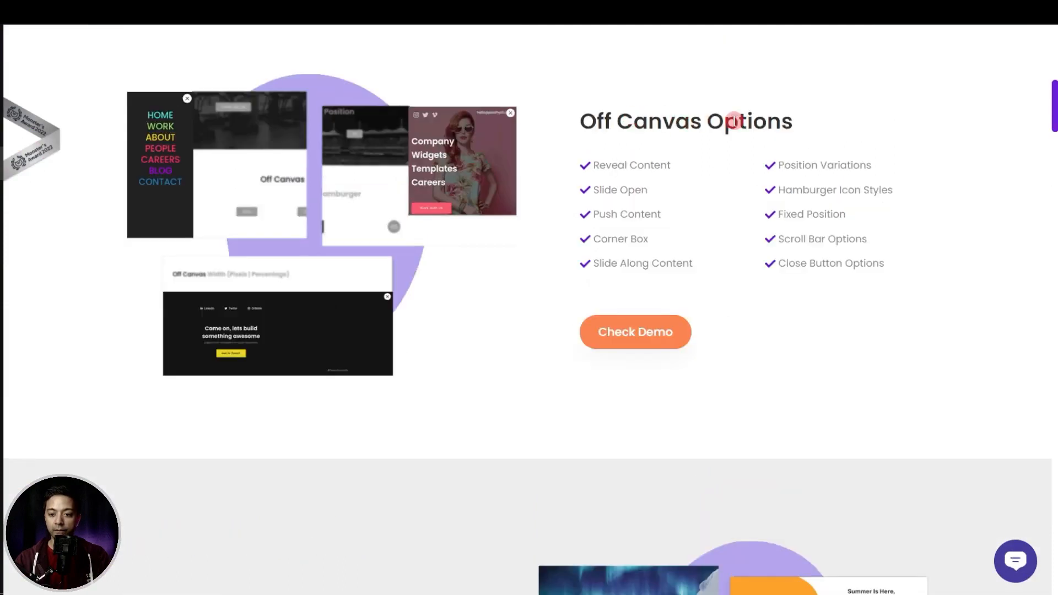
left_click(622, 336)
scroll(536, 369, "down", 6)
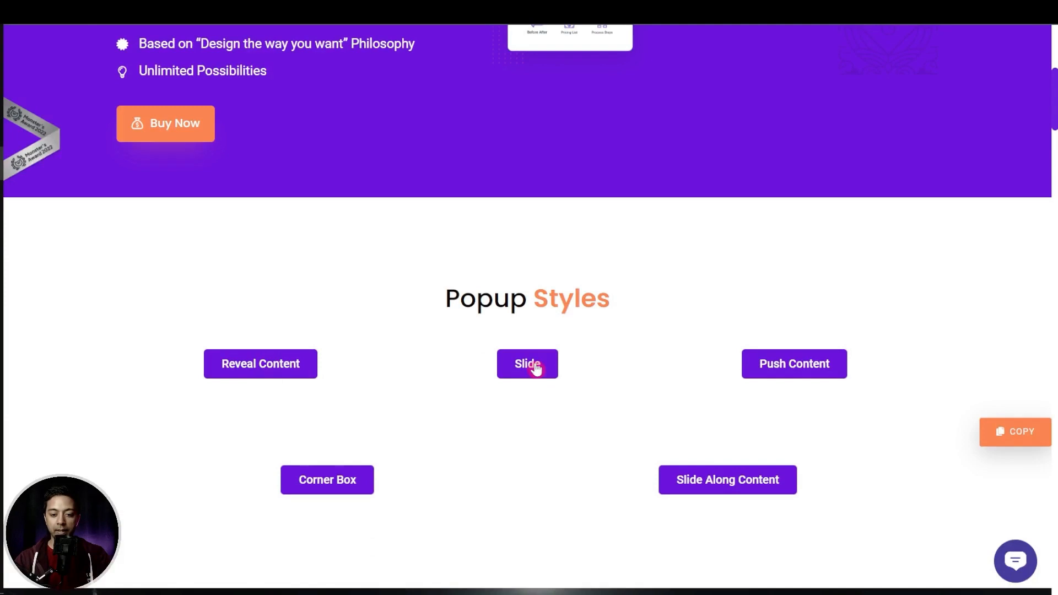
left_click(536, 368)
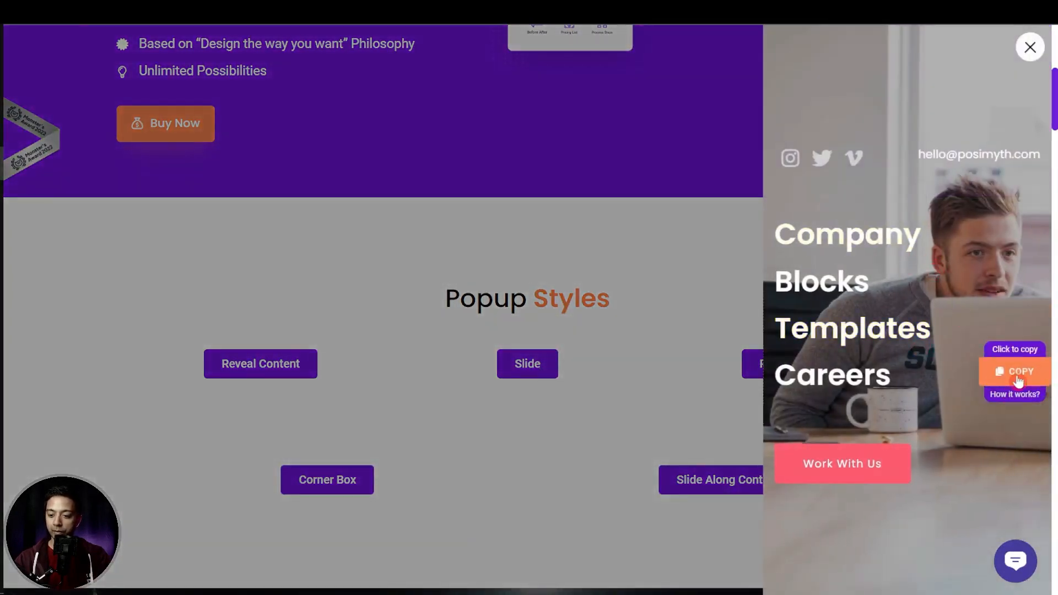
left_click(1018, 378)
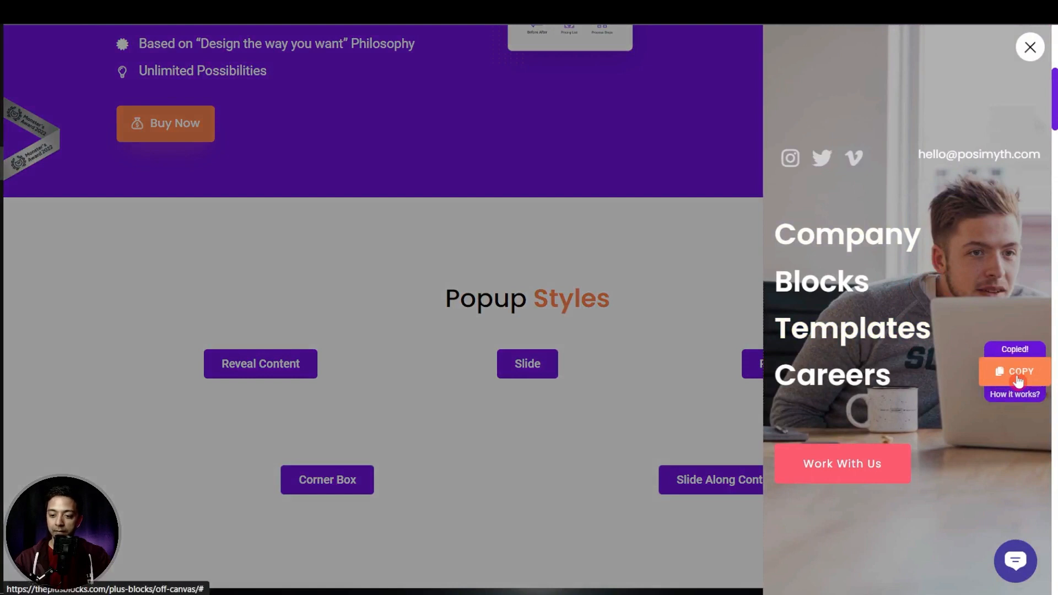
Step: Paste the copied slide design into the Off-Canvas Menu reusable block and publish it
left_click(382, 162)
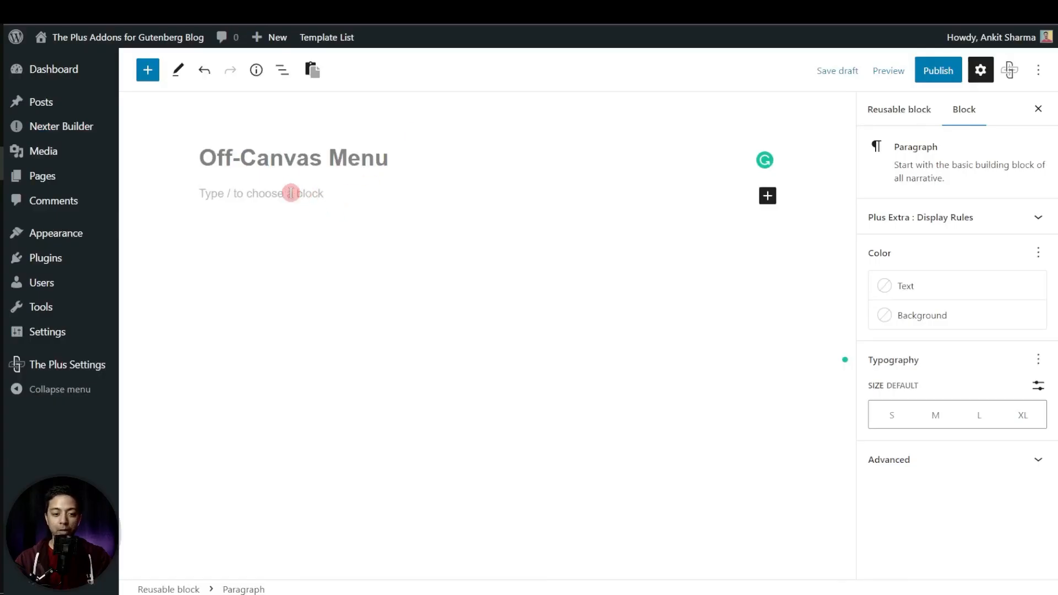
left_click(313, 71)
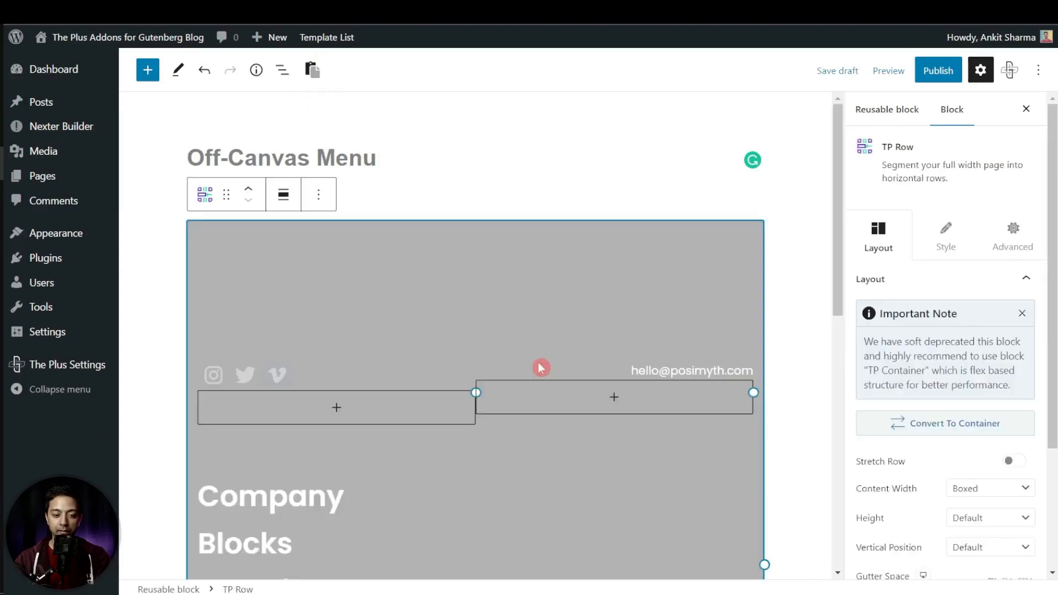
scroll(484, 495, "down", 2)
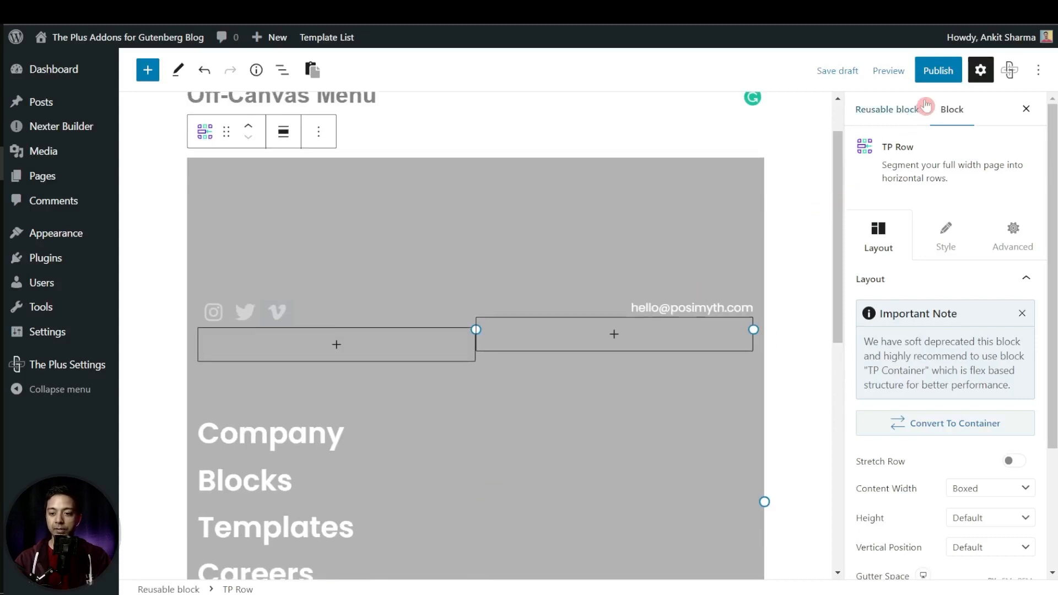
left_click(936, 80)
left_click(936, 79)
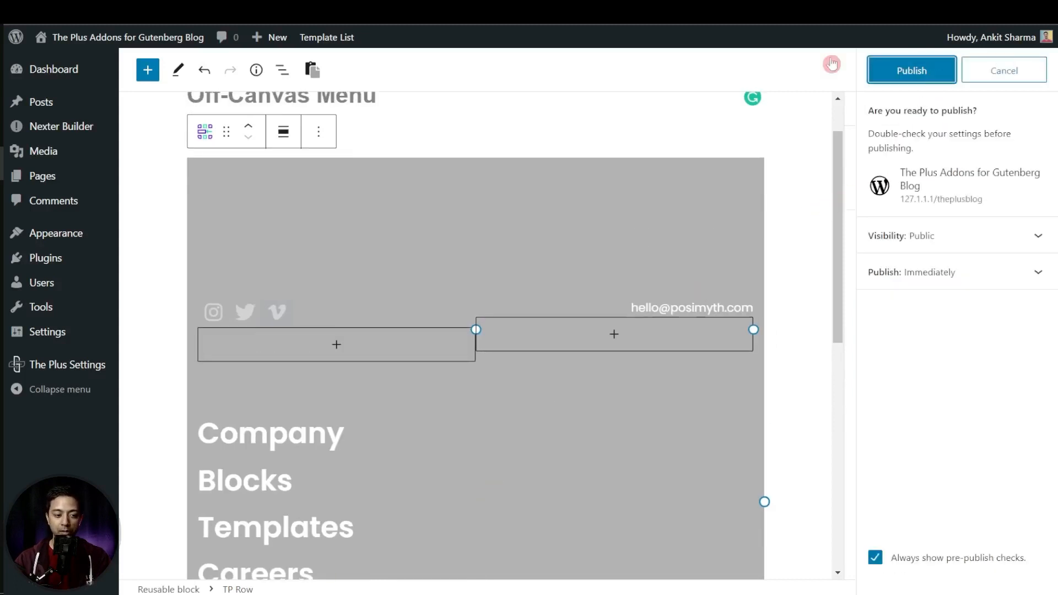
Step: Return to the Main header template, update it, and set the popup's Reusable Block to Off-Canvas Menu
left_click(386, 11)
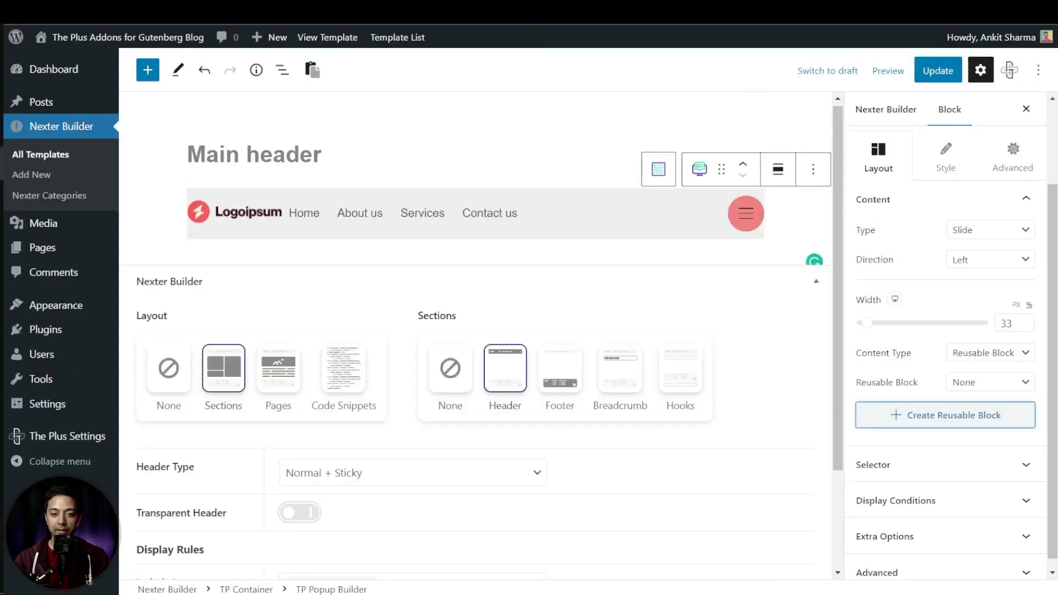
left_click(937, 80)
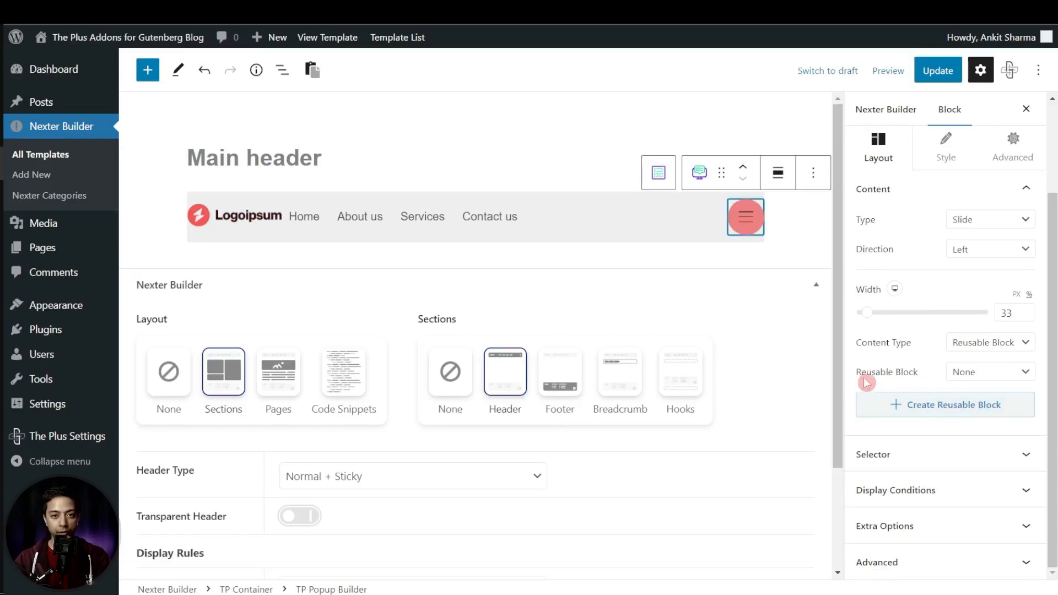
left_click(993, 374)
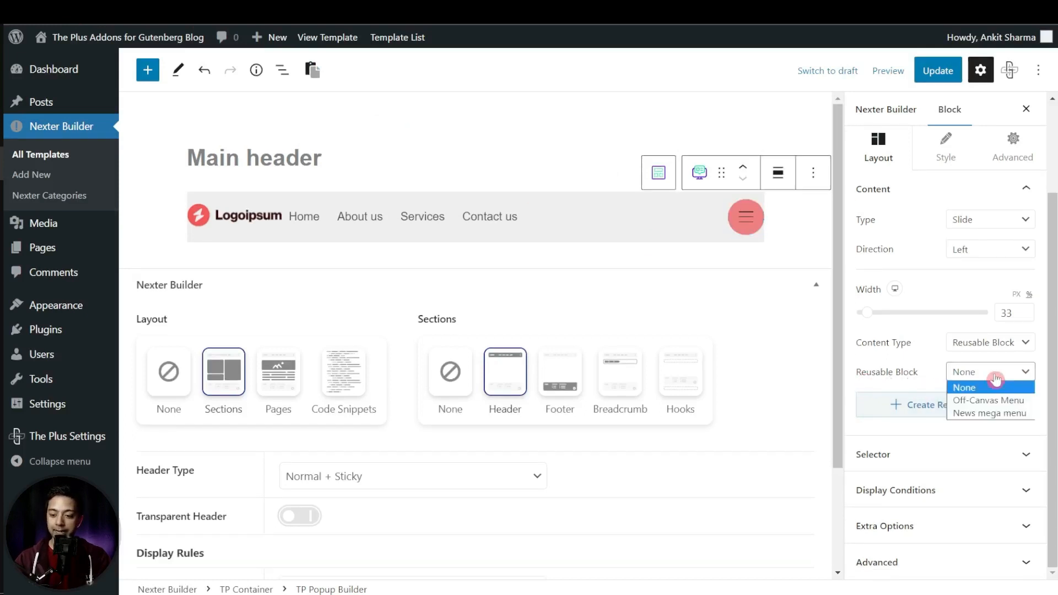
left_click(1024, 401)
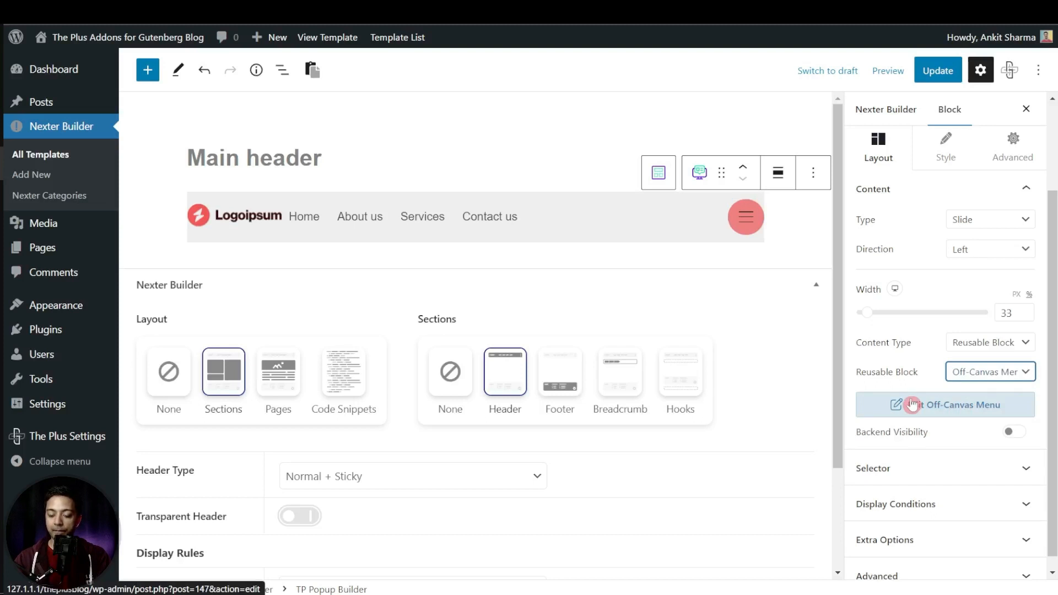
Step: Update the Main header template, then close and reopen the popup on the live page
left_click(940, 72)
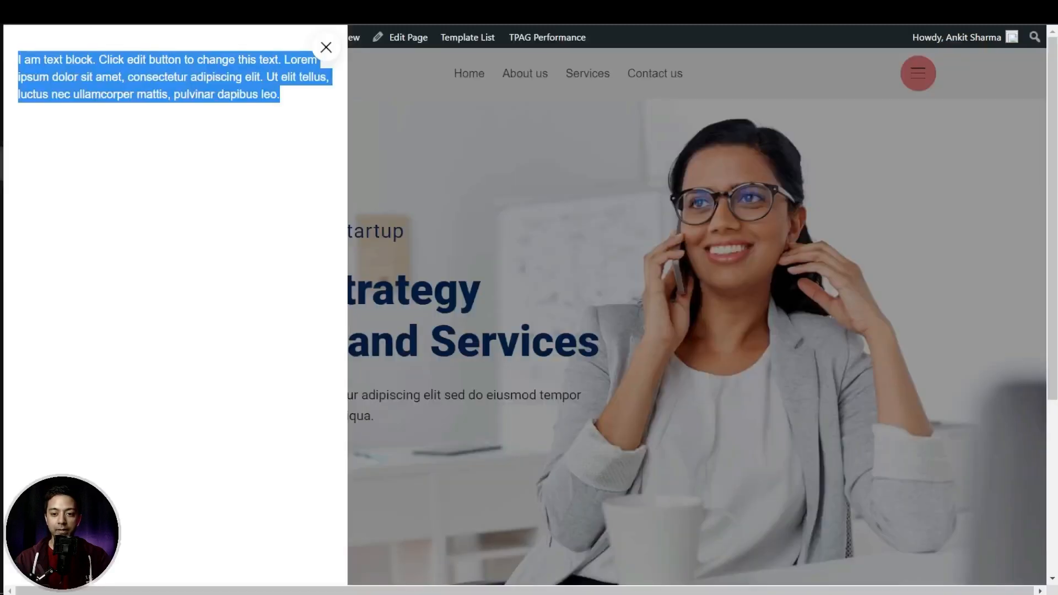
left_click(882, 80)
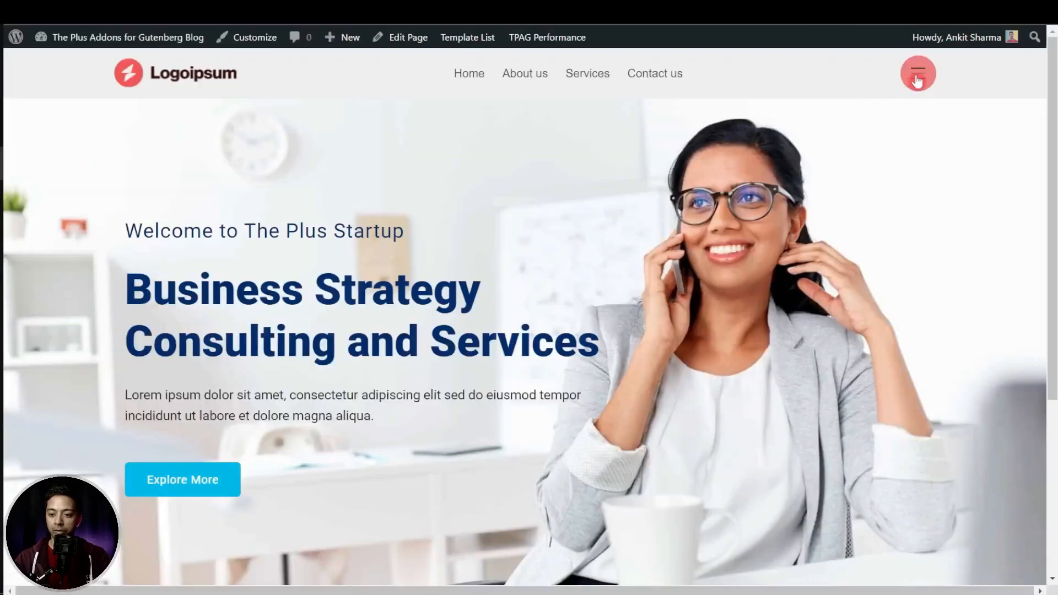
left_click(918, 81)
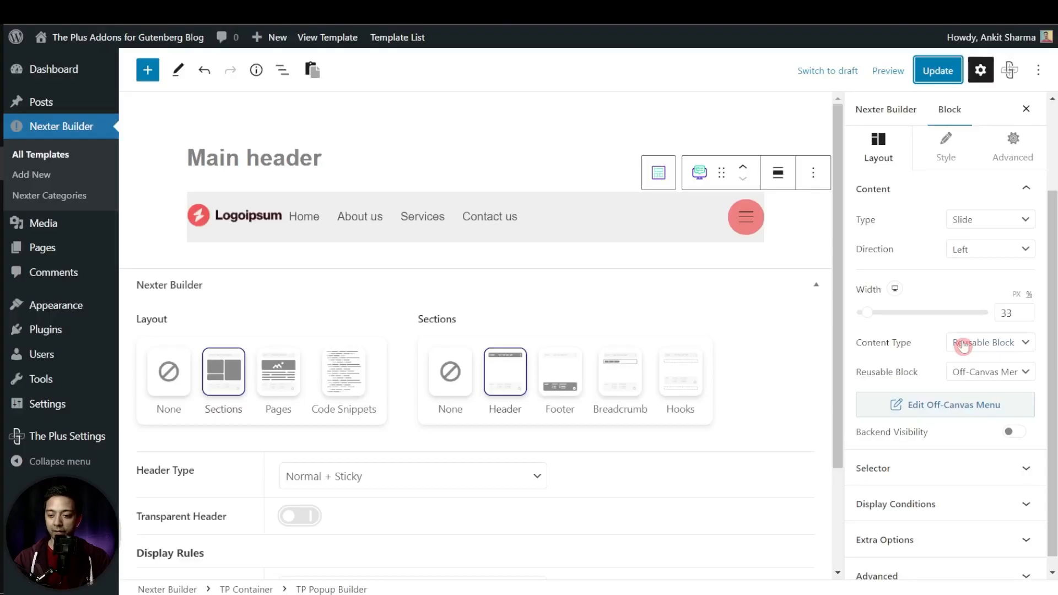
Step: Set the popup content area's padding to 0 px on all sides in its normal state
scroll(960, 347, "up", 3)
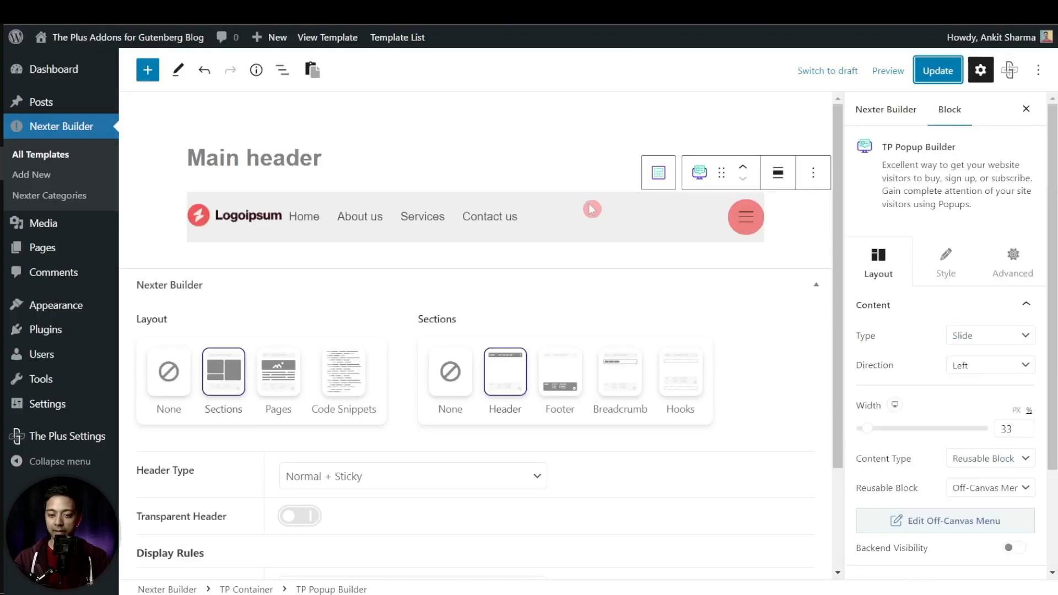
left_click(953, 282)
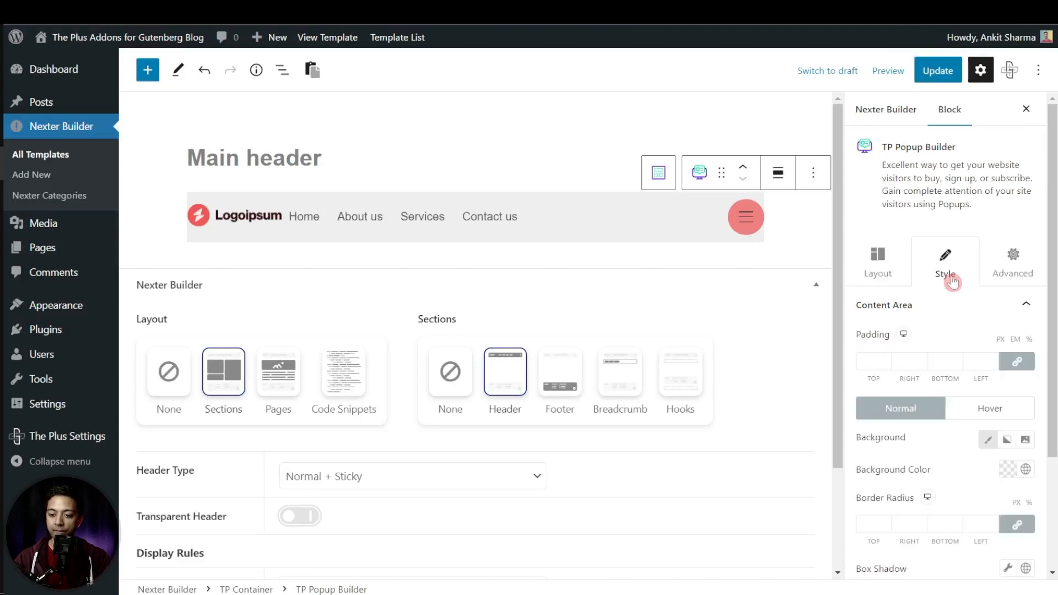
left_click(884, 361)
type("1")
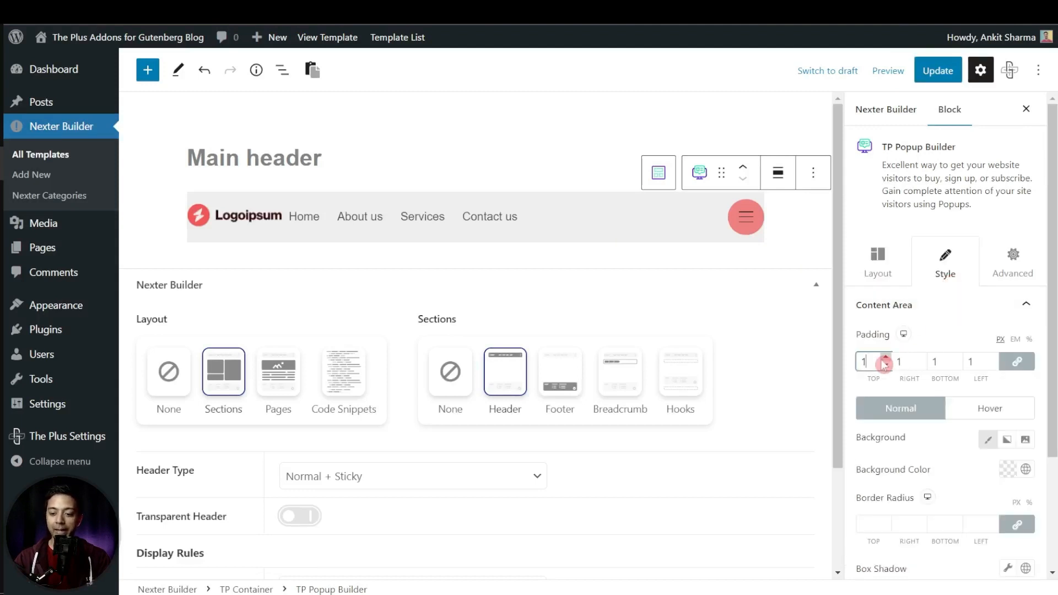
type("0")
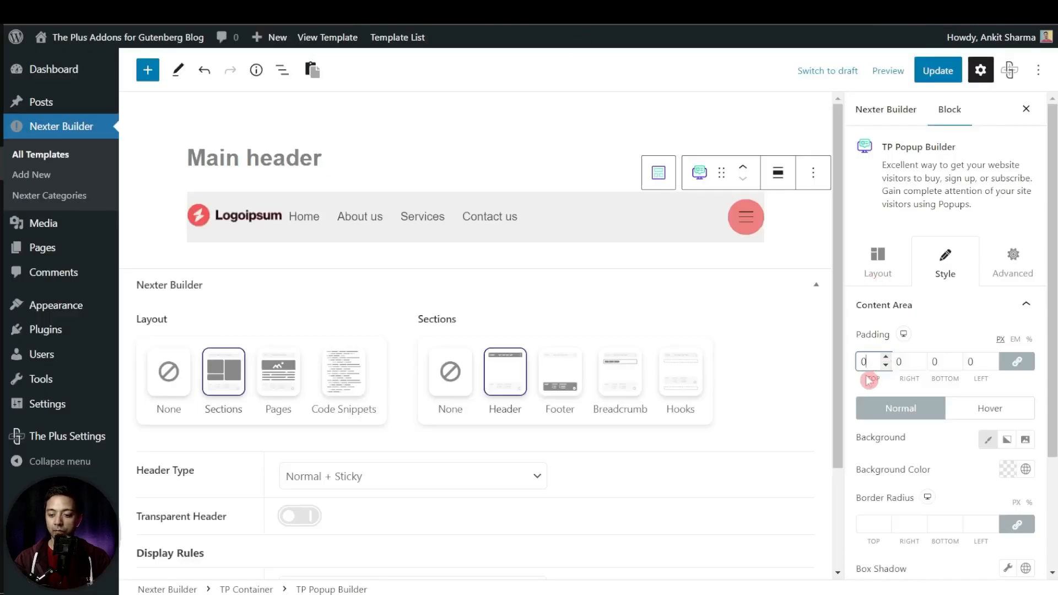
left_click(931, 408)
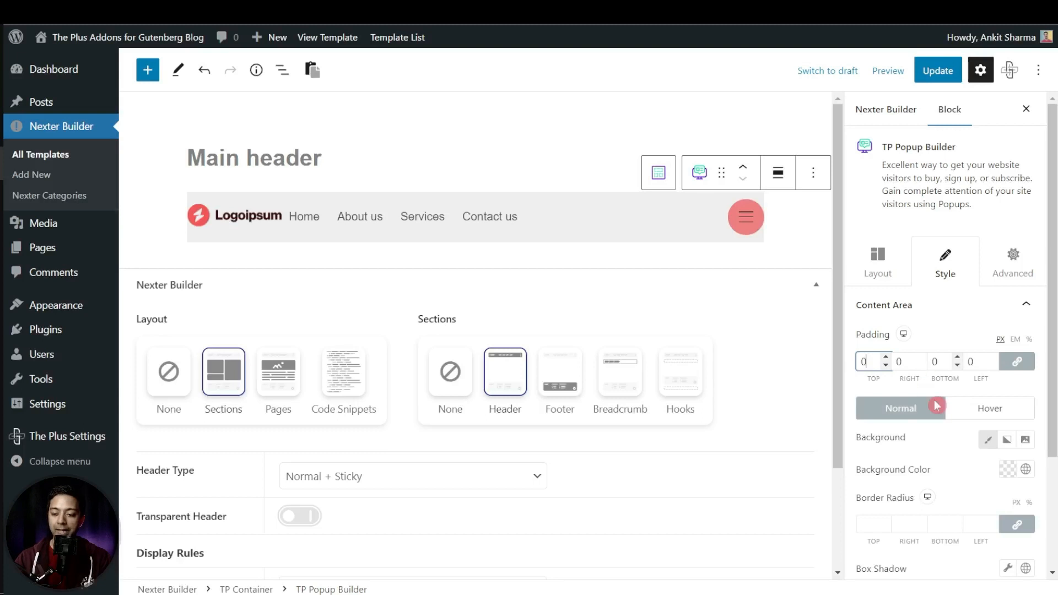
Step: Give the popup content area a blue-to-purple linear gradient background at 135° and update the template
left_click(1007, 439)
left_click(1018, 477)
left_click(946, 515)
left_click(875, 482)
scroll(946, 485, "down", 1)
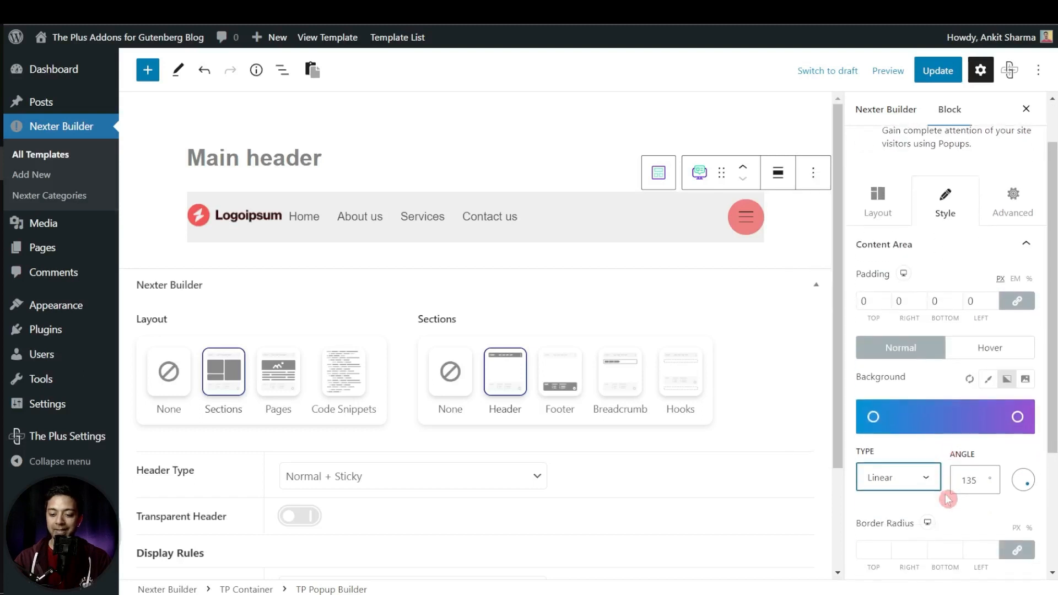
left_click(1018, 418)
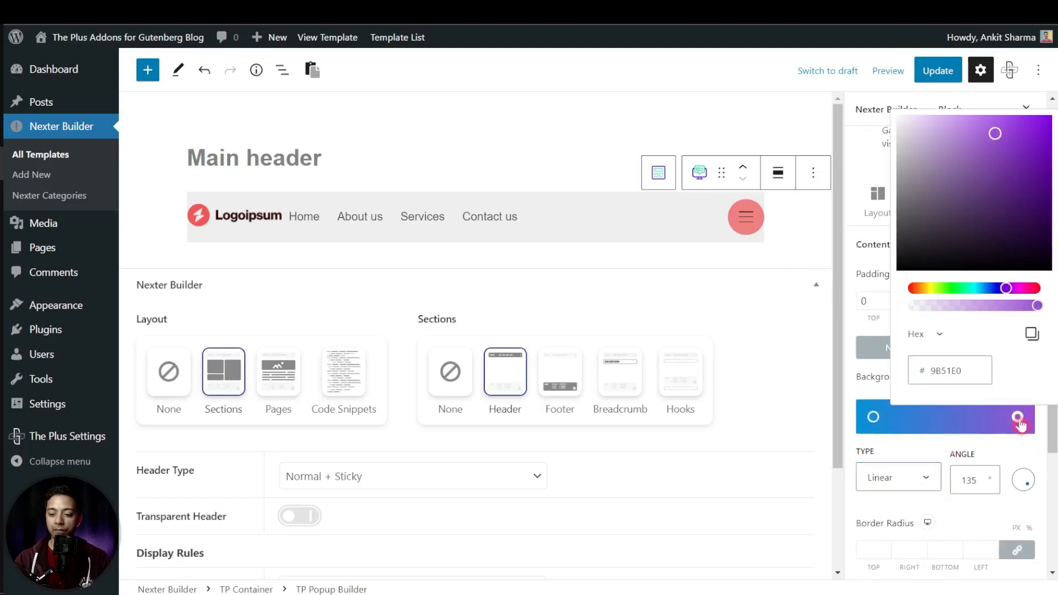
left_click(1011, 452)
left_click(937, 69)
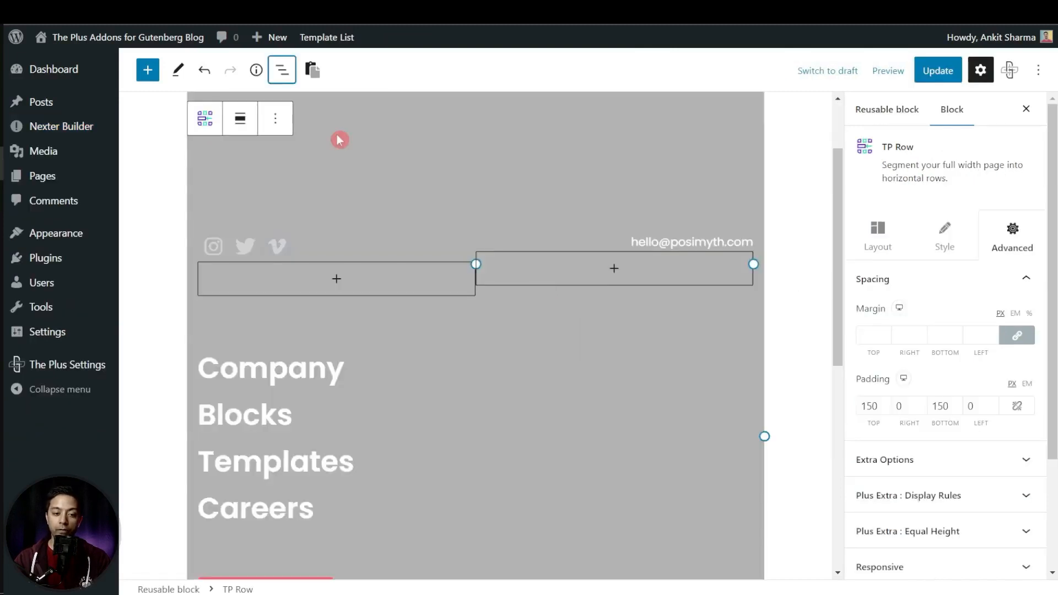
Step: In the Off-Canvas Menu reusable block, set the TP Row's top padding to 50 px
left_click(282, 70)
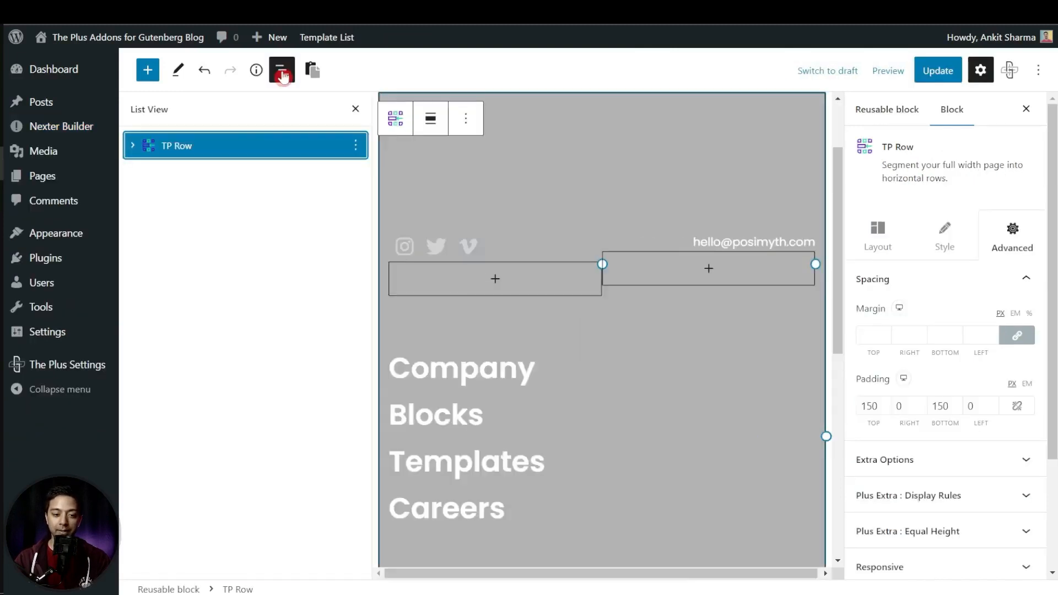
left_click(170, 154)
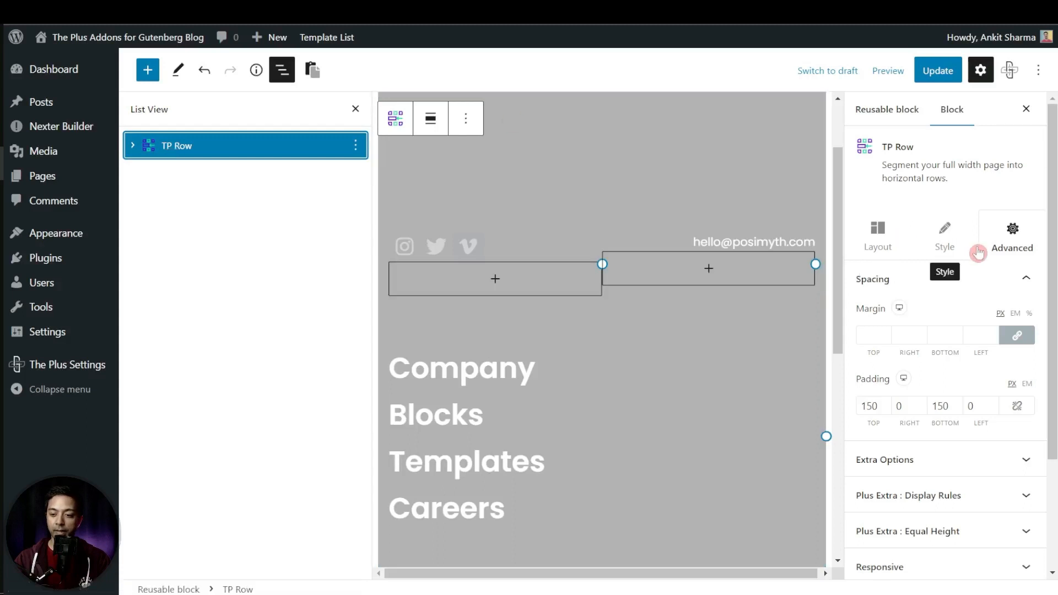
left_click(897, 408)
left_click(864, 406)
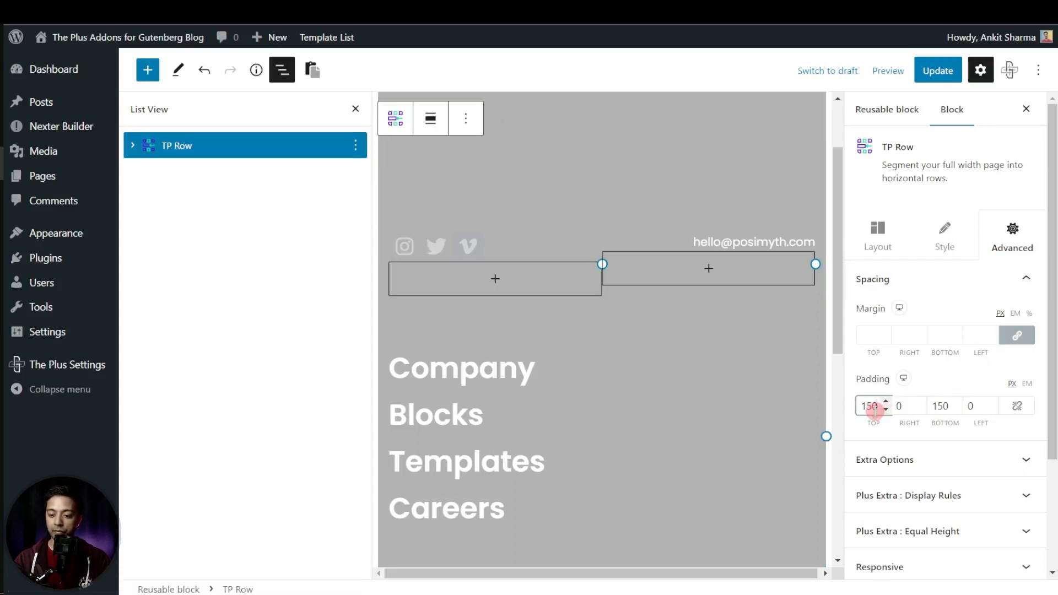
key("BackSpace")
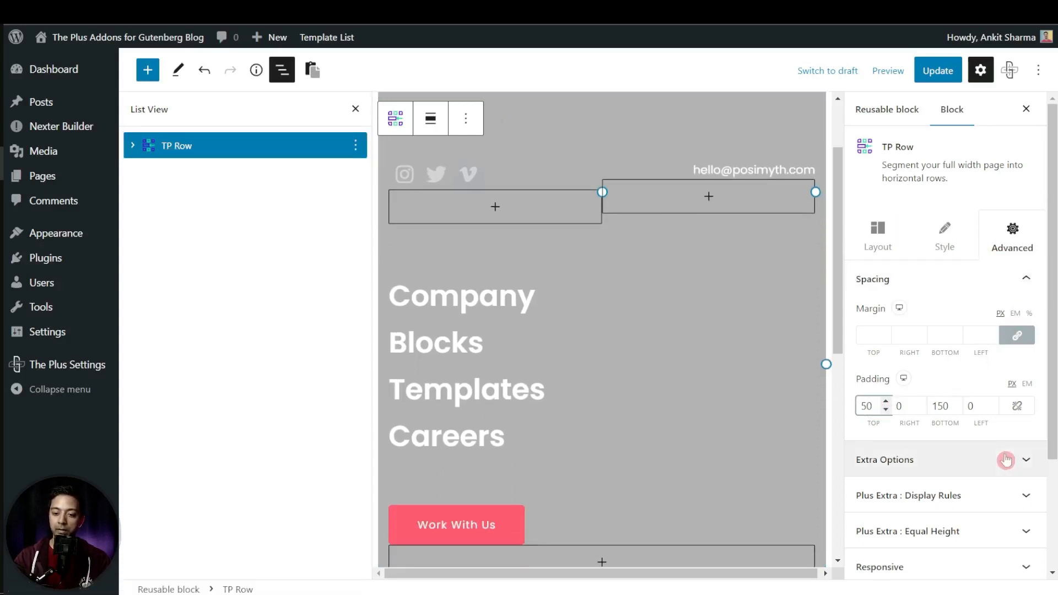
Step: Make the TP Row's background color transparent and update the reusable block
left_click(946, 236)
left_click(1004, 372)
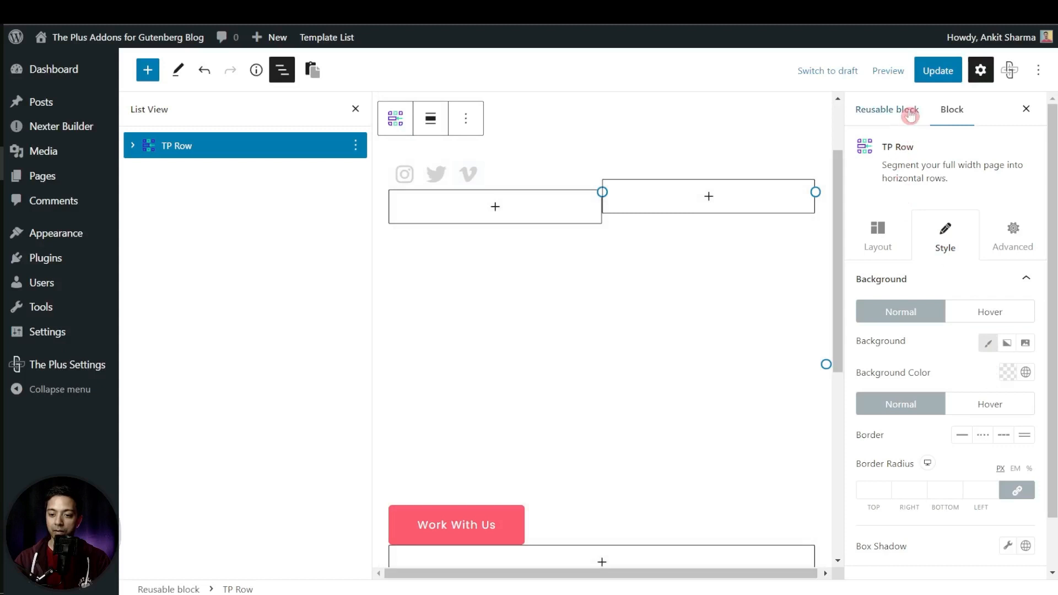
left_click(942, 72)
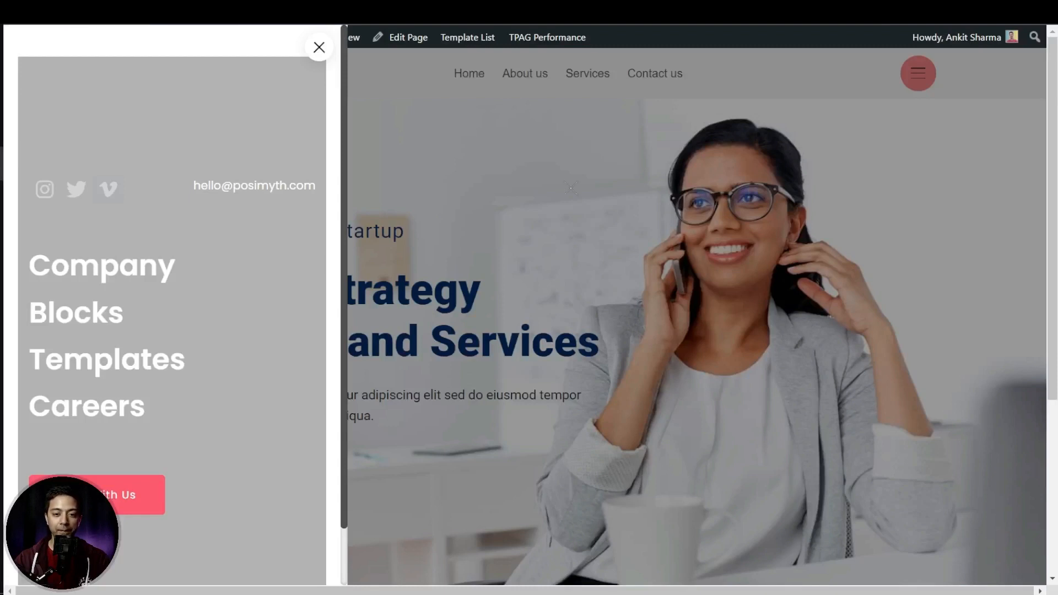
Step: Open and close the restyled slide popup on the live page using the header's hamburger icon
left_click(571, 188)
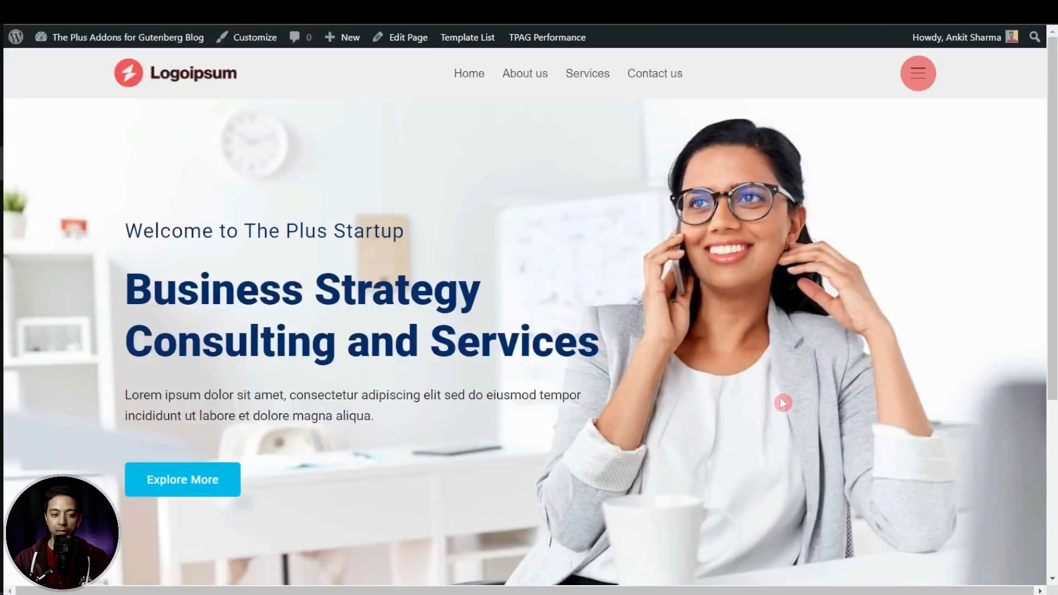
left_click(918, 75)
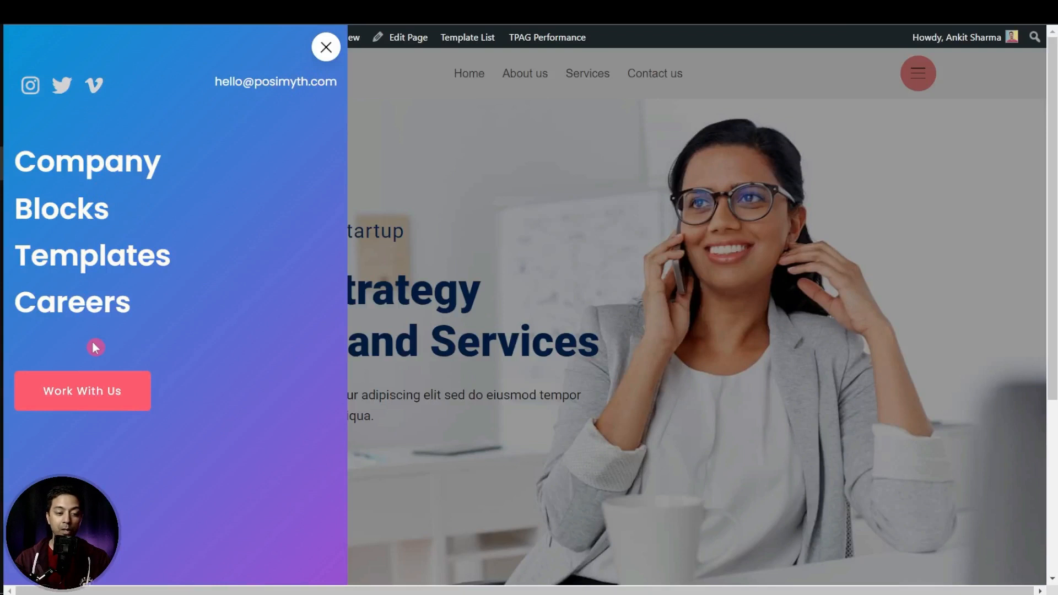
left_click(326, 48)
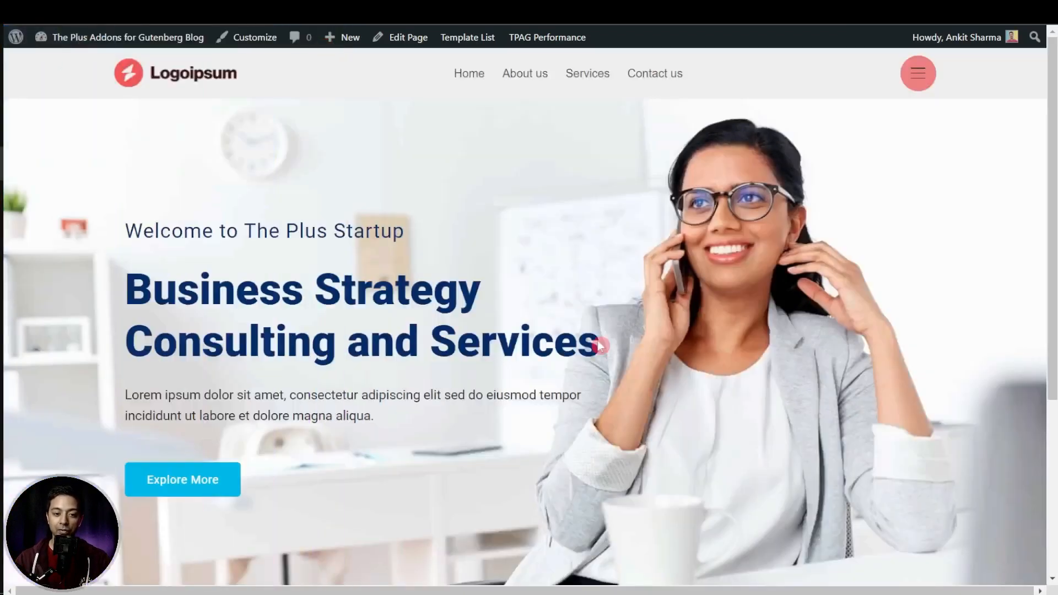
left_click(919, 73)
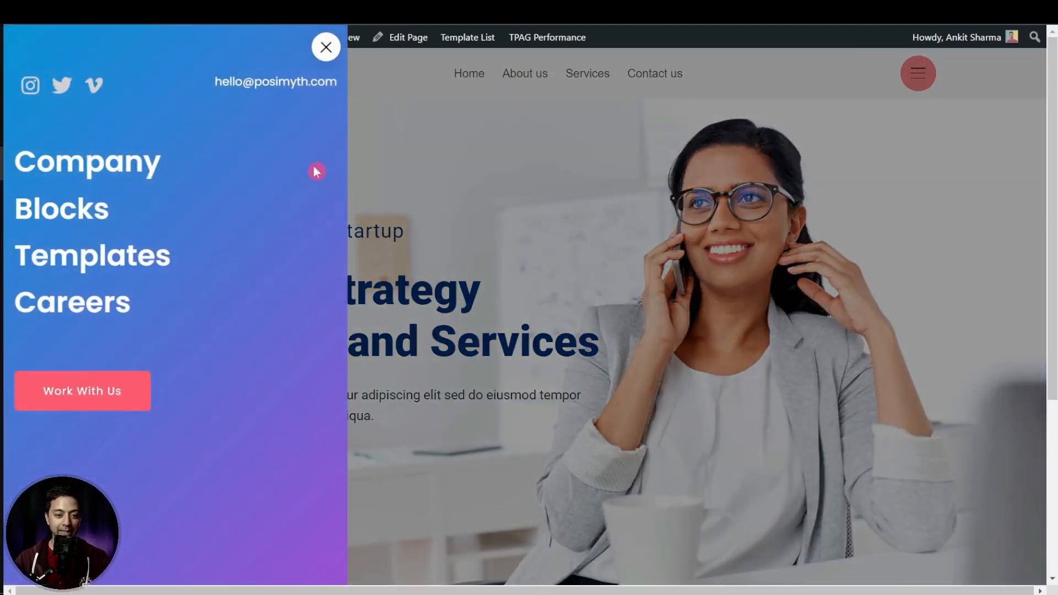
left_click(512, 182)
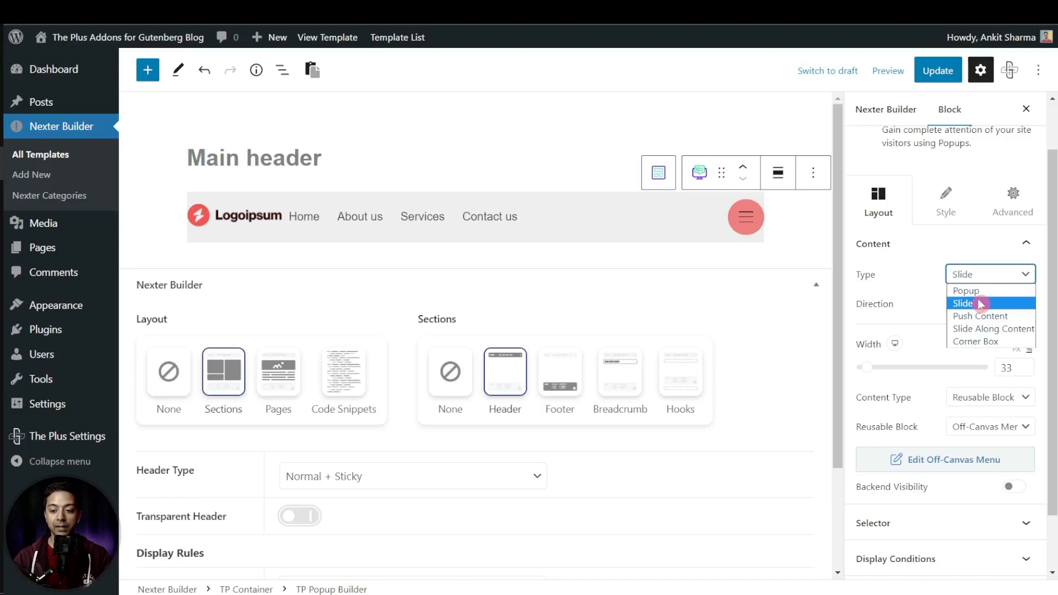
Step: Try the Slide Along Content popup type and open the popup on the live page
left_click(979, 329)
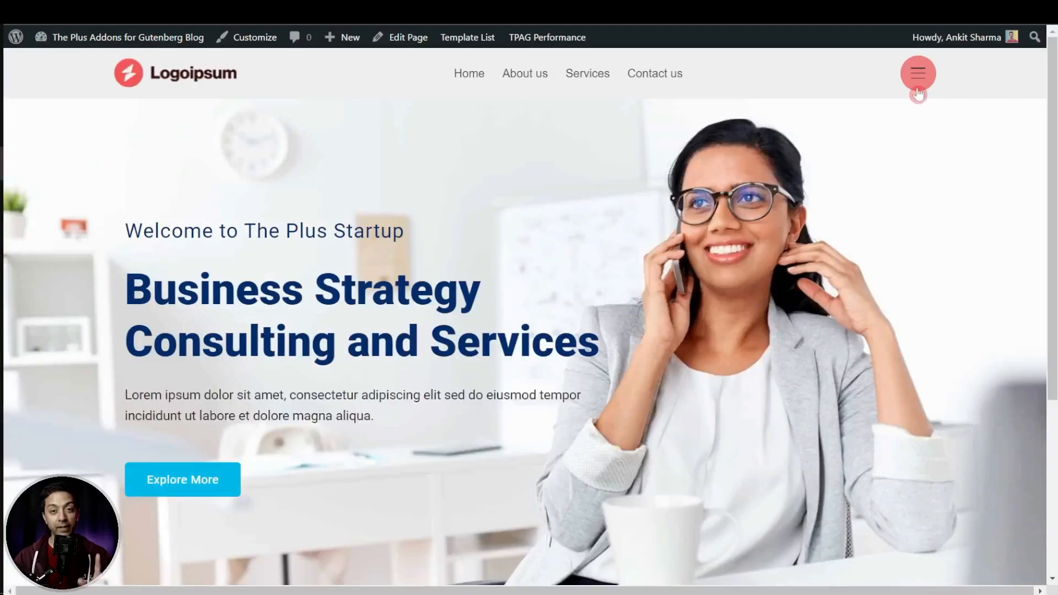
left_click(920, 71)
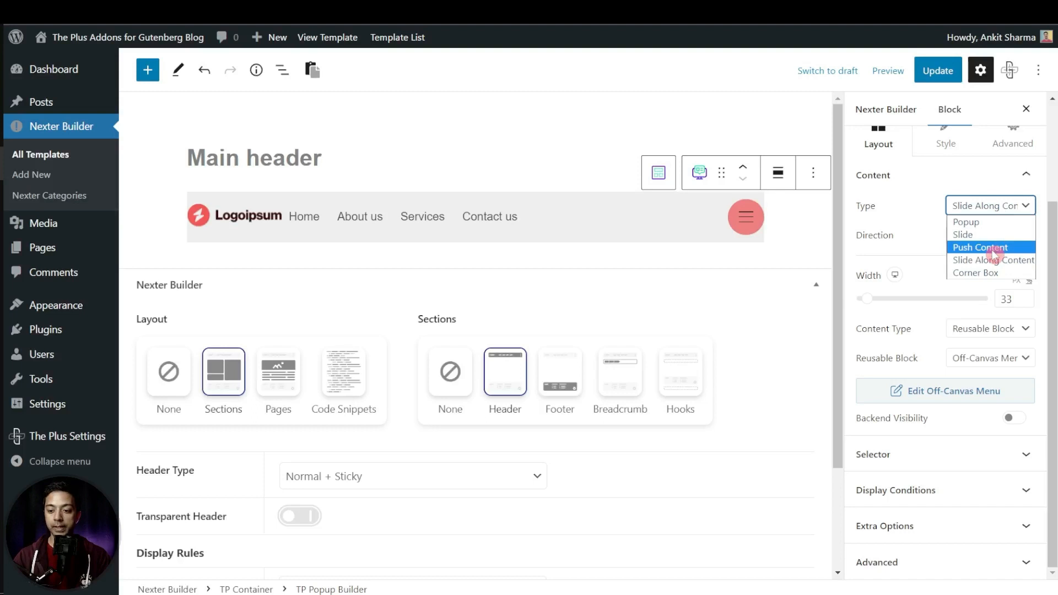
Step: Try the Push Content popup type with direction Top, update the template and open the popup on the live page
left_click(991, 249)
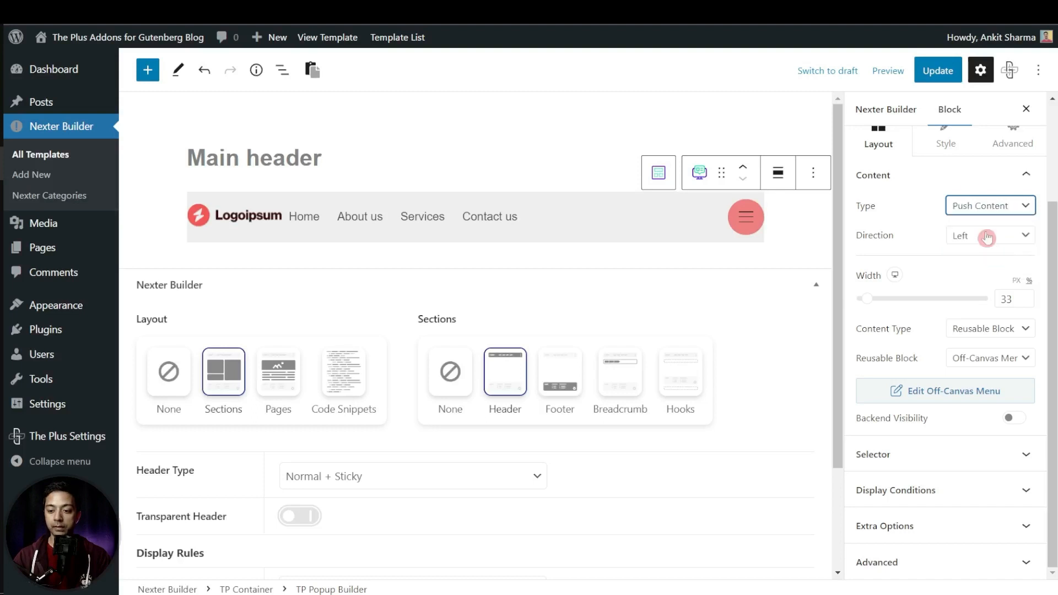
left_click(988, 235)
left_click(980, 277)
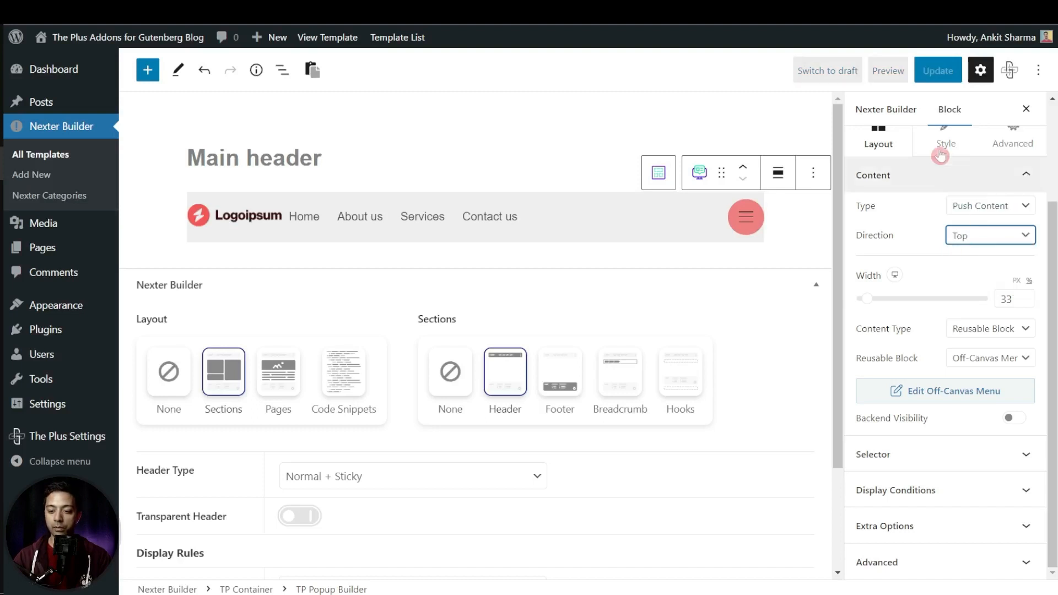
left_click(933, 75)
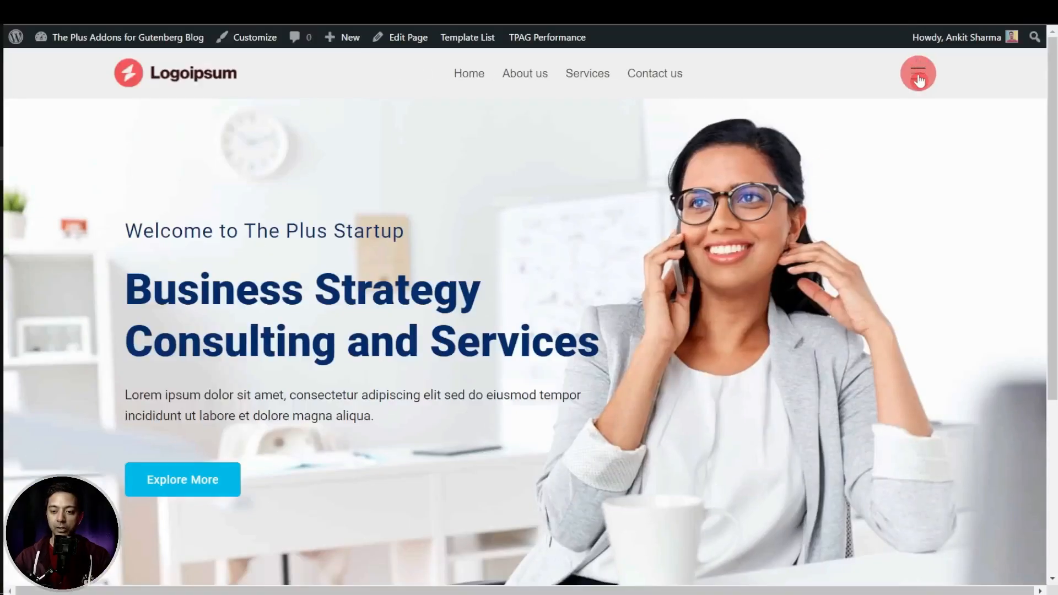
left_click(917, 71)
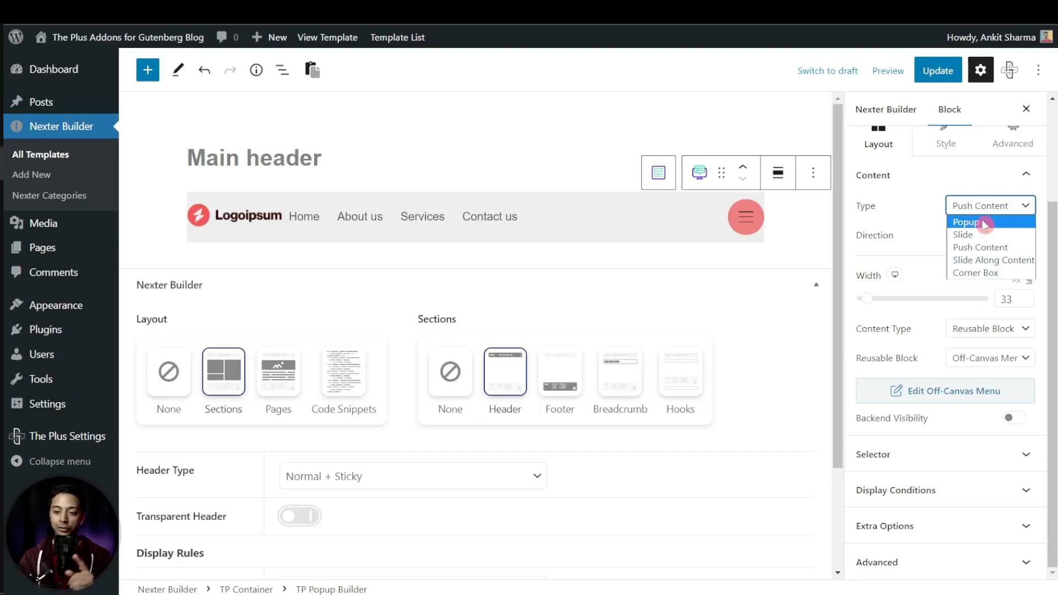
Step: Change the popup type to Popup and look through its open direction options, keeping Center
left_click(984, 223)
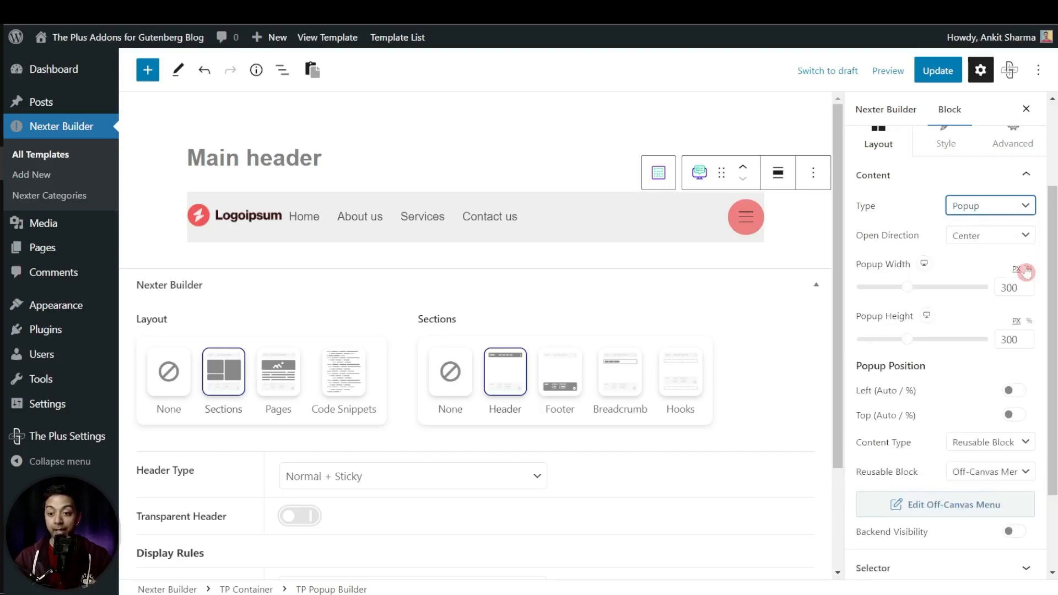
left_click(1000, 236)
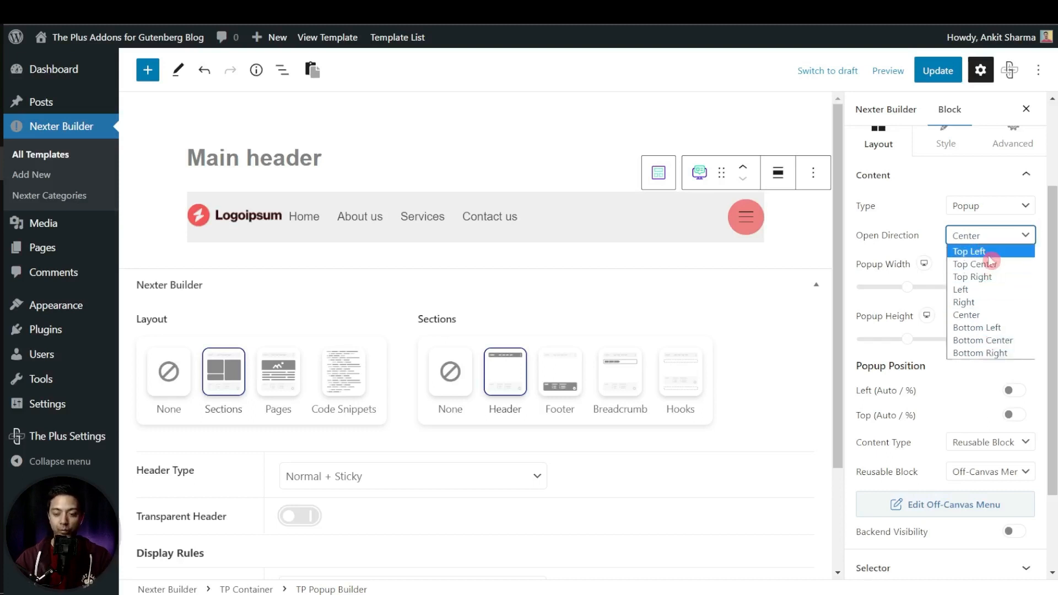
left_click(936, 252)
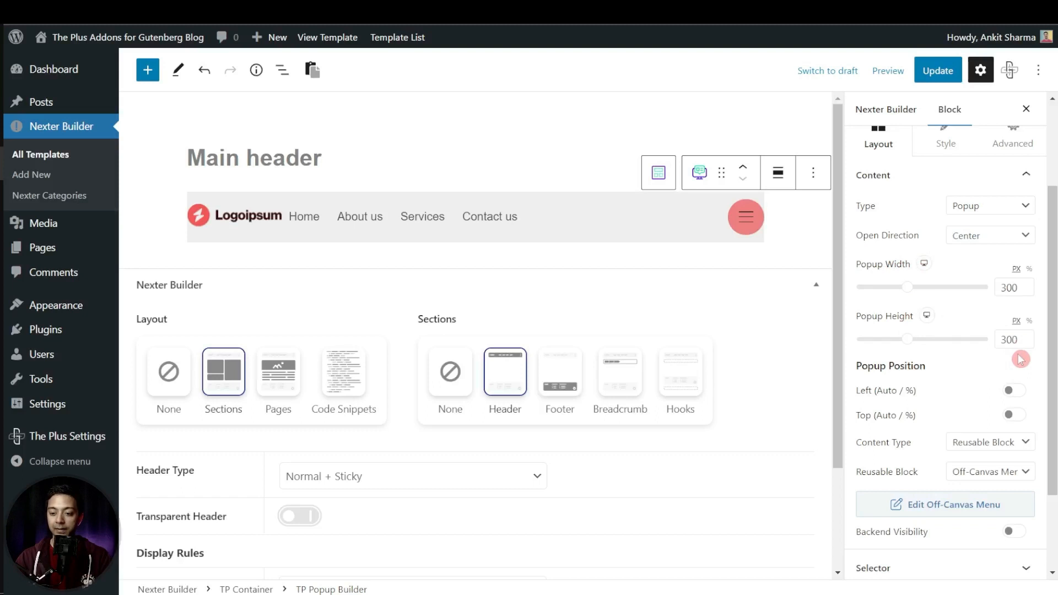
Step: Switch the popup's content type to Content and show the Selector settings
scroll(871, 259, "down", 2)
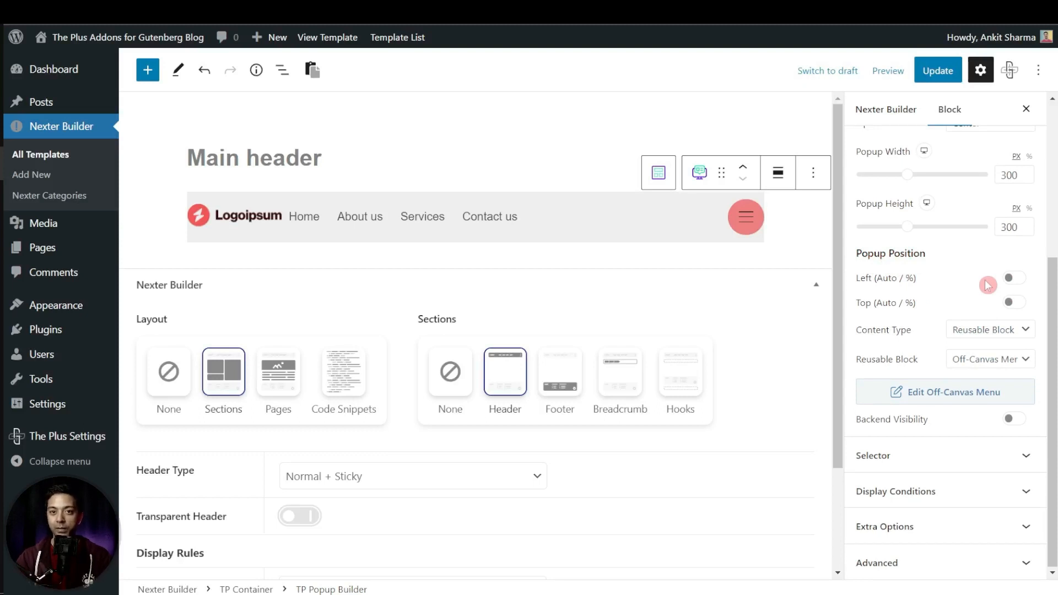
left_click(1014, 332)
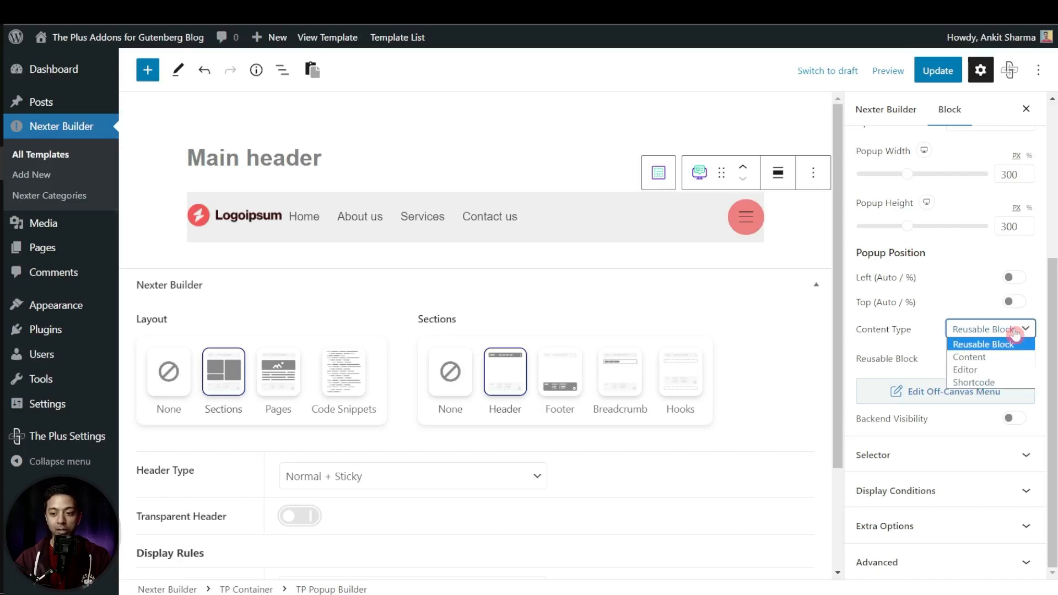
left_click(1006, 357)
left_click(875, 381)
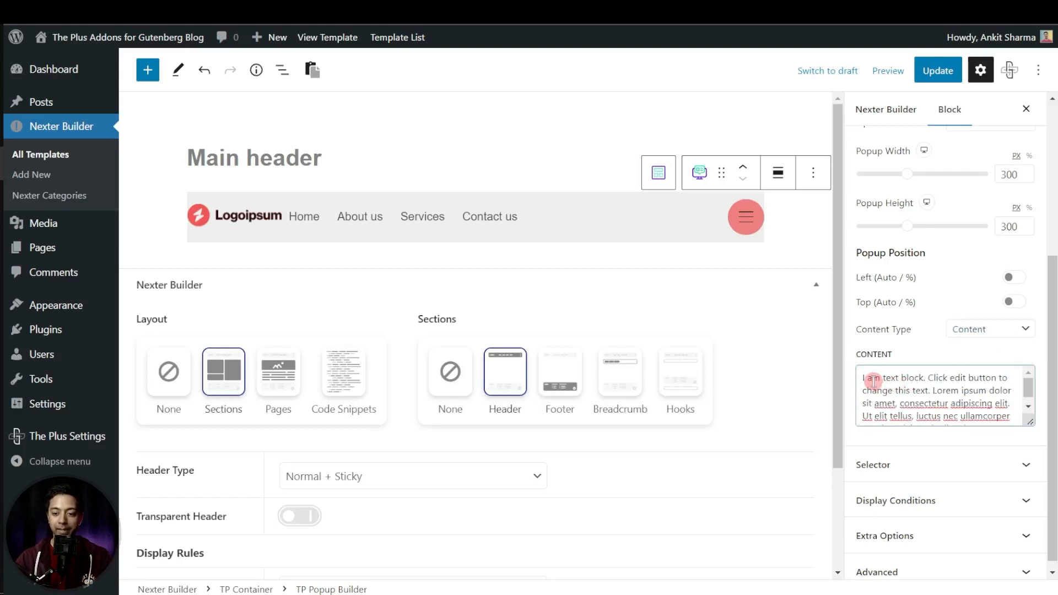
left_click(992, 465)
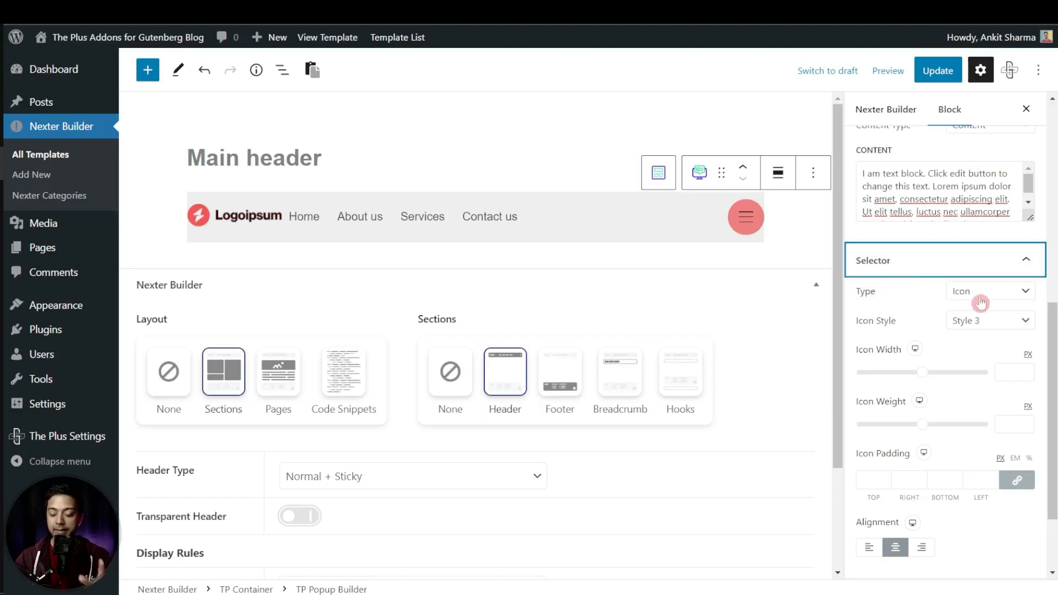
Step: Show the popup's Display Conditions settings, update the template and open the popup on the live page
scroll(917, 494, "down", 2)
left_click(917, 492)
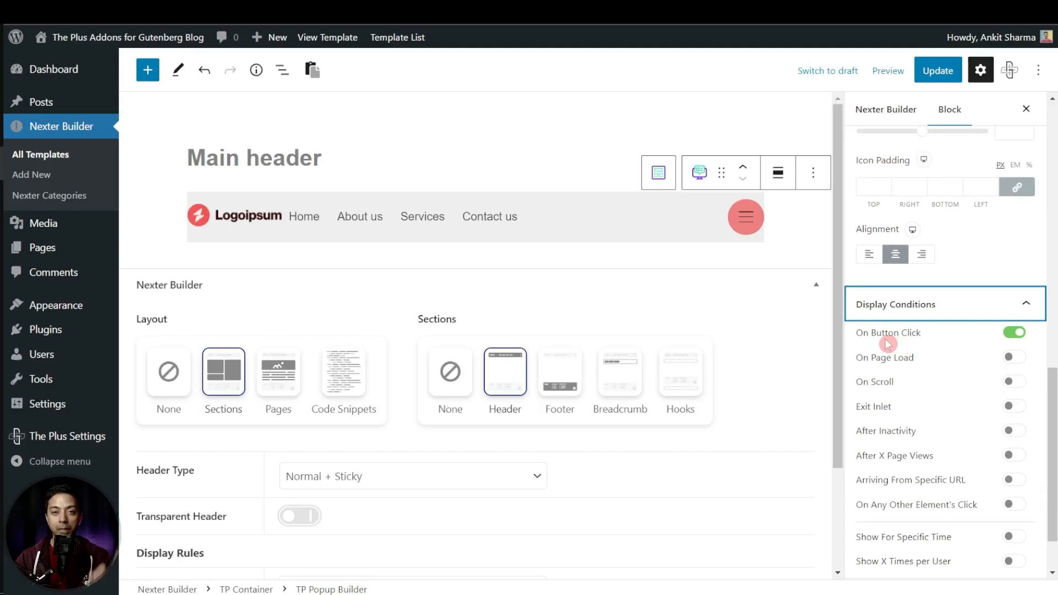
left_click(932, 70)
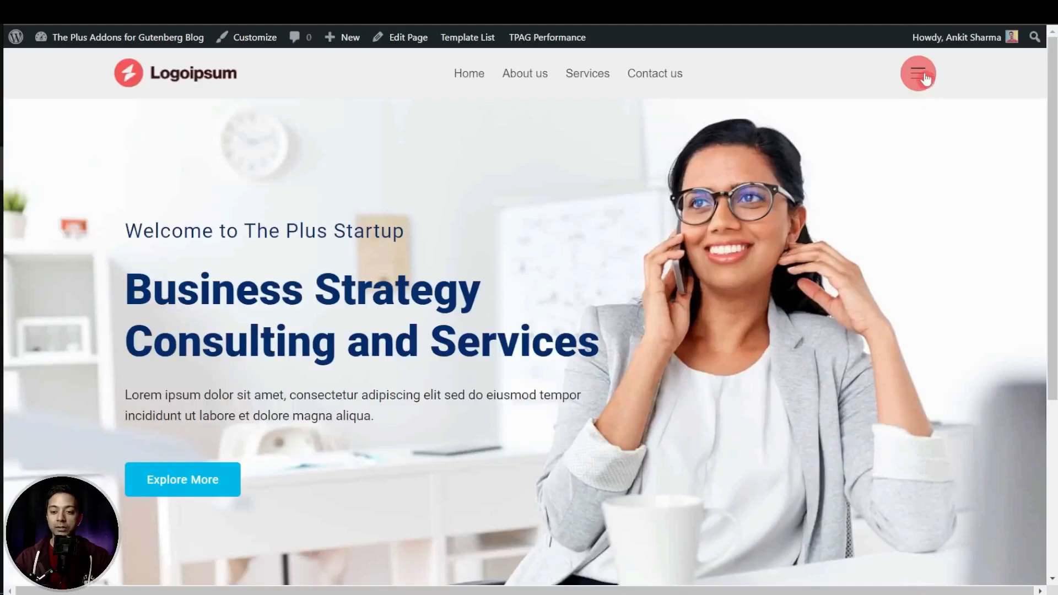
left_click(920, 71)
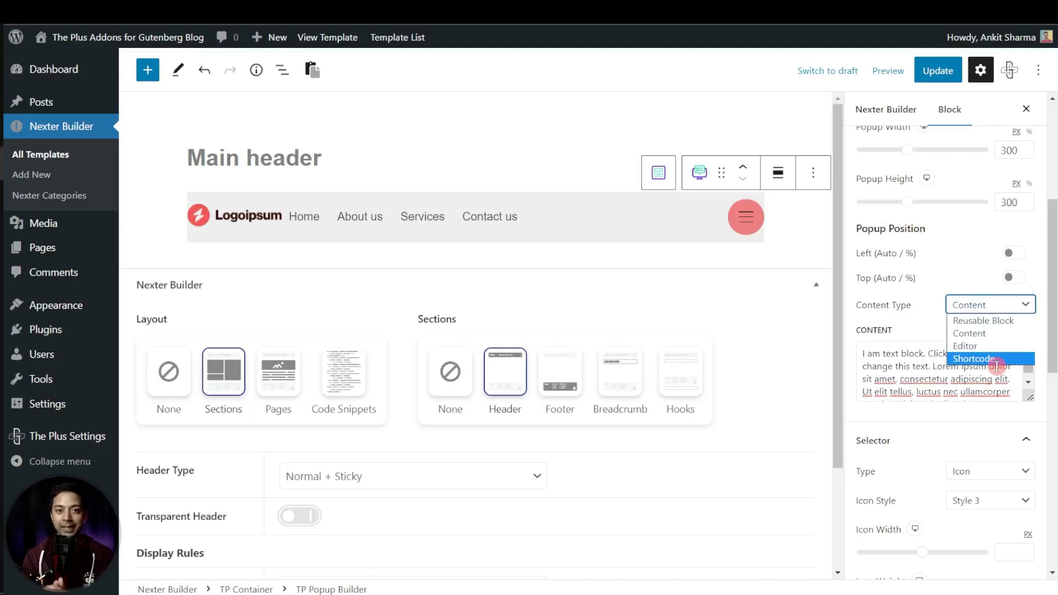
Step: Disable the popup's On Button Click display condition and try the On Page Load condition
left_click(998, 359)
scroll(965, 393, "down", 5)
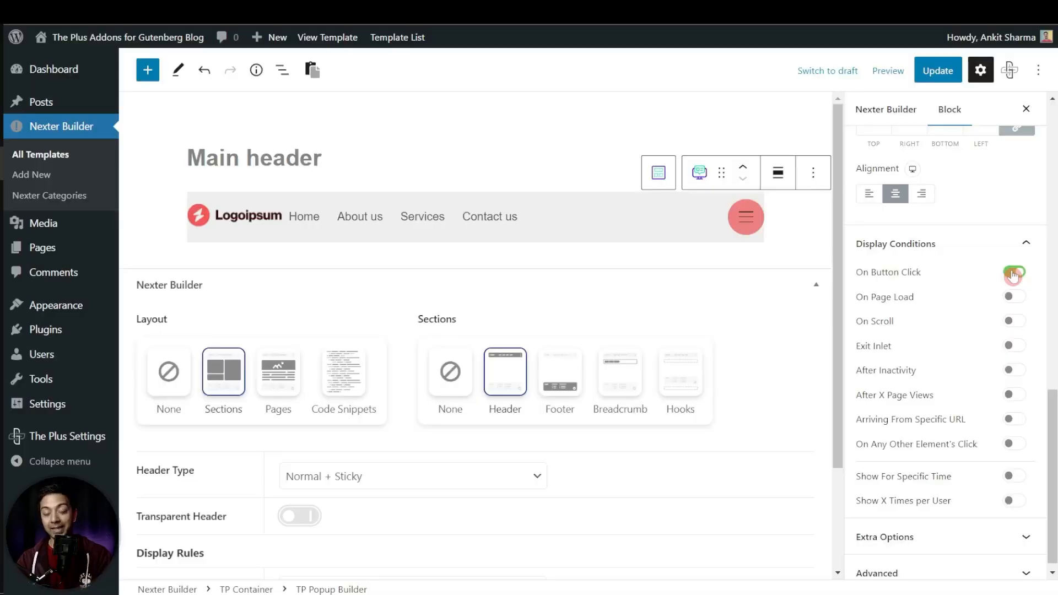
left_click(1014, 274)
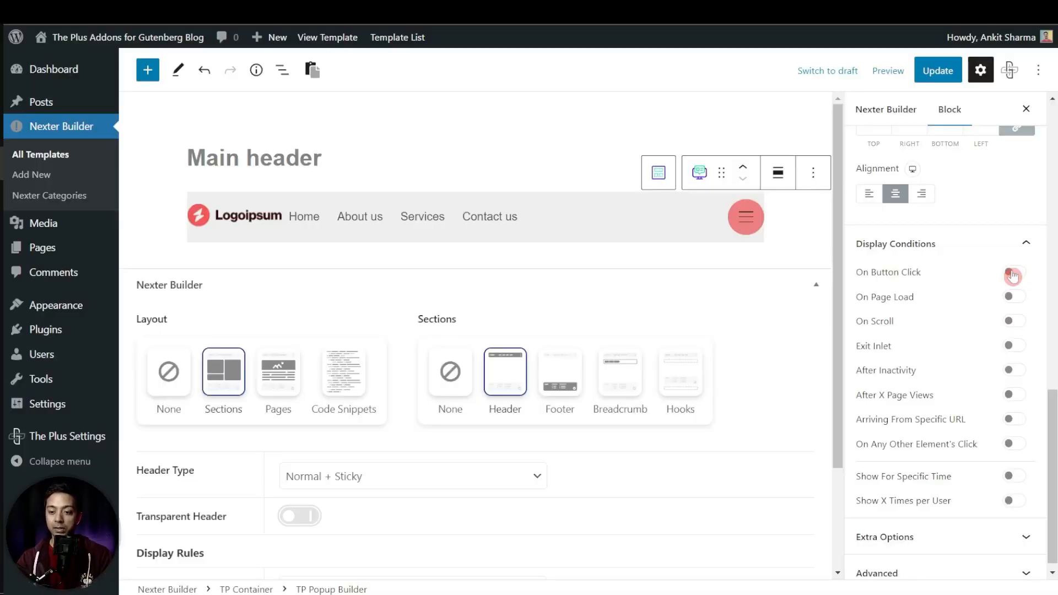
left_click(1017, 298)
left_click(1018, 299)
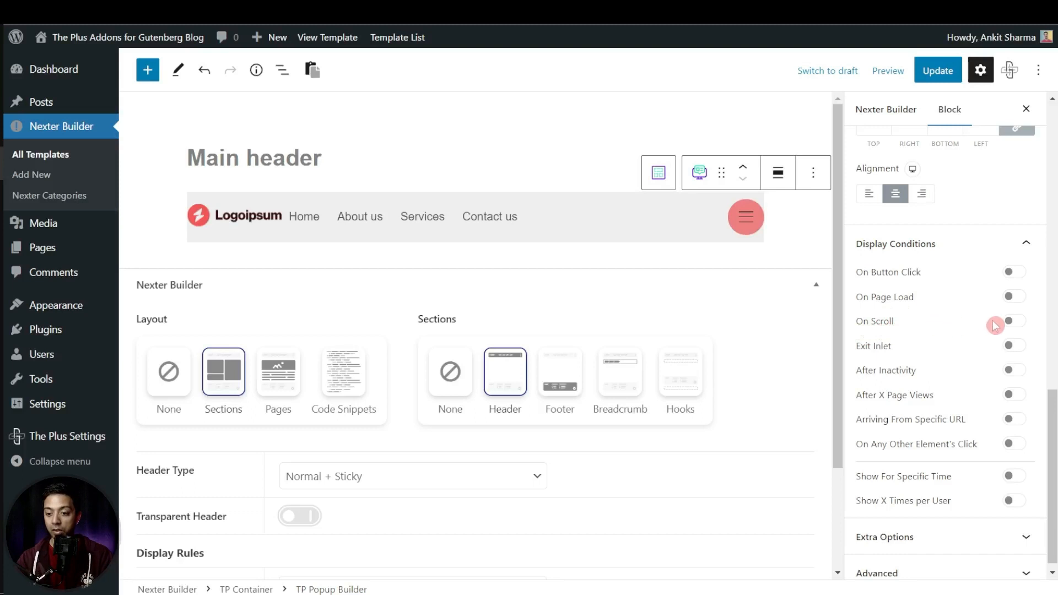
Step: Try the On Scroll display condition, replace it with Exit Inlet and update the template
left_click(1016, 321)
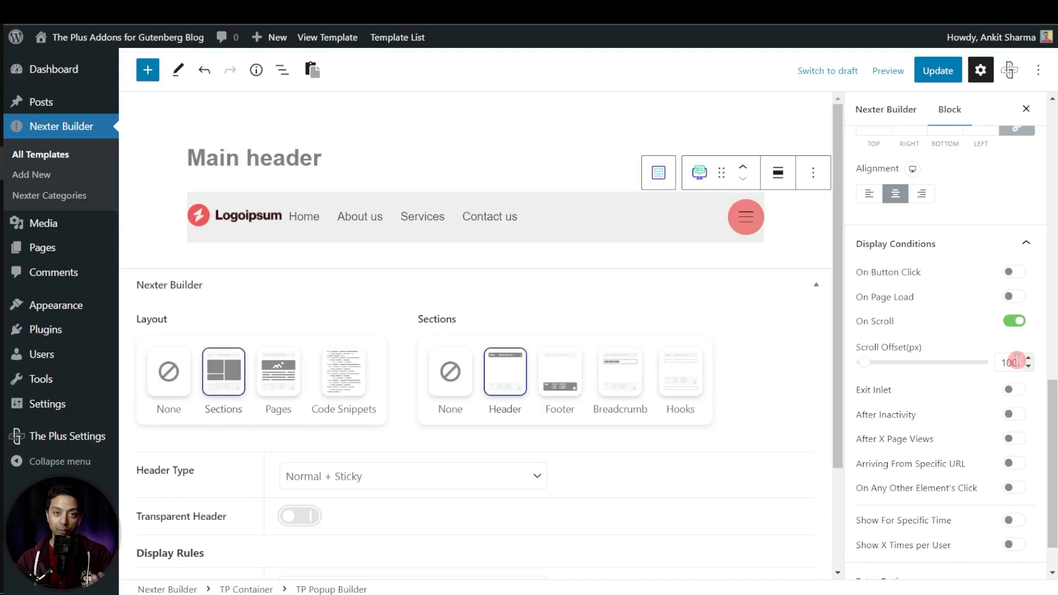
left_click(1015, 321)
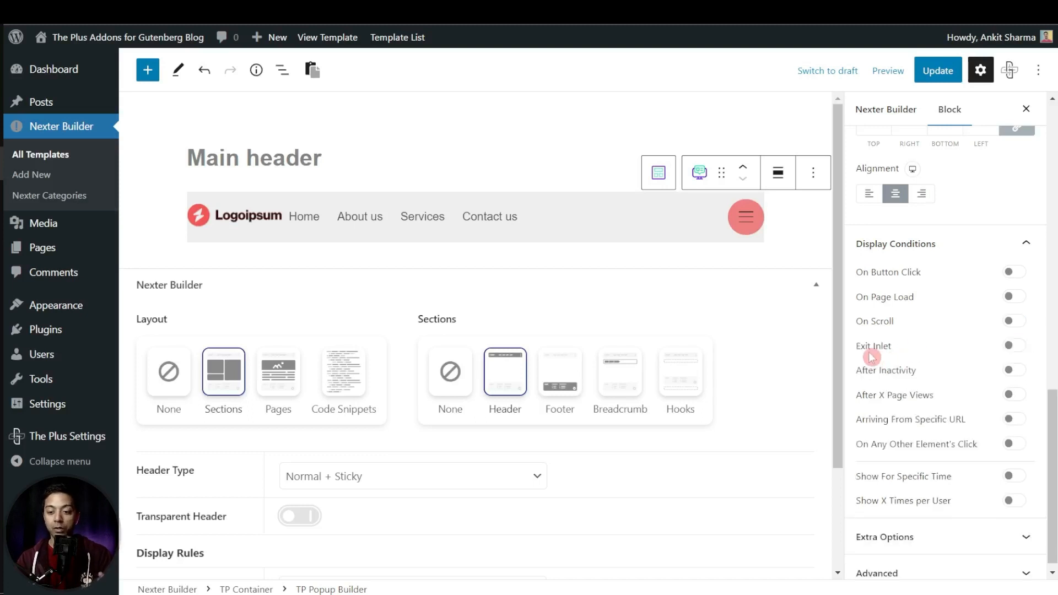
left_click(1014, 347)
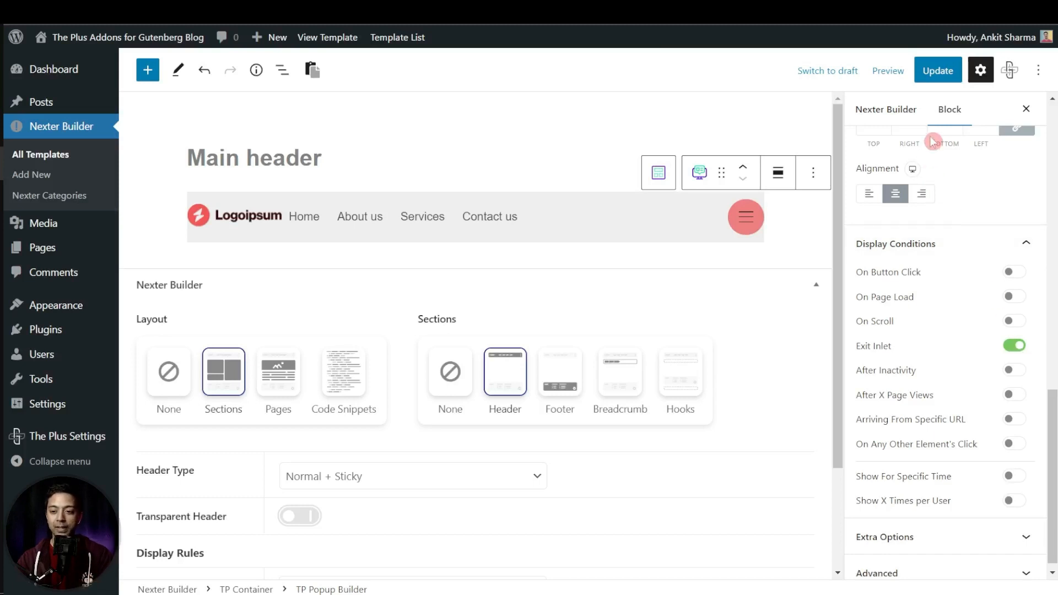
left_click(937, 71)
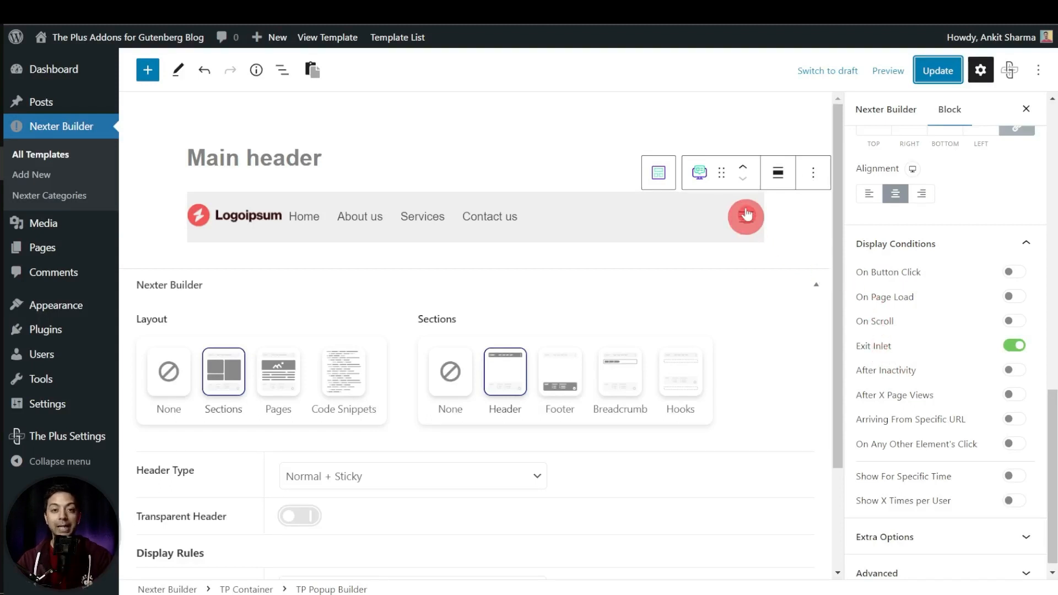
Step: Set the popup's selector type to Hidden, update the template and switch to the live page
scroll(873, 336, "up", 7)
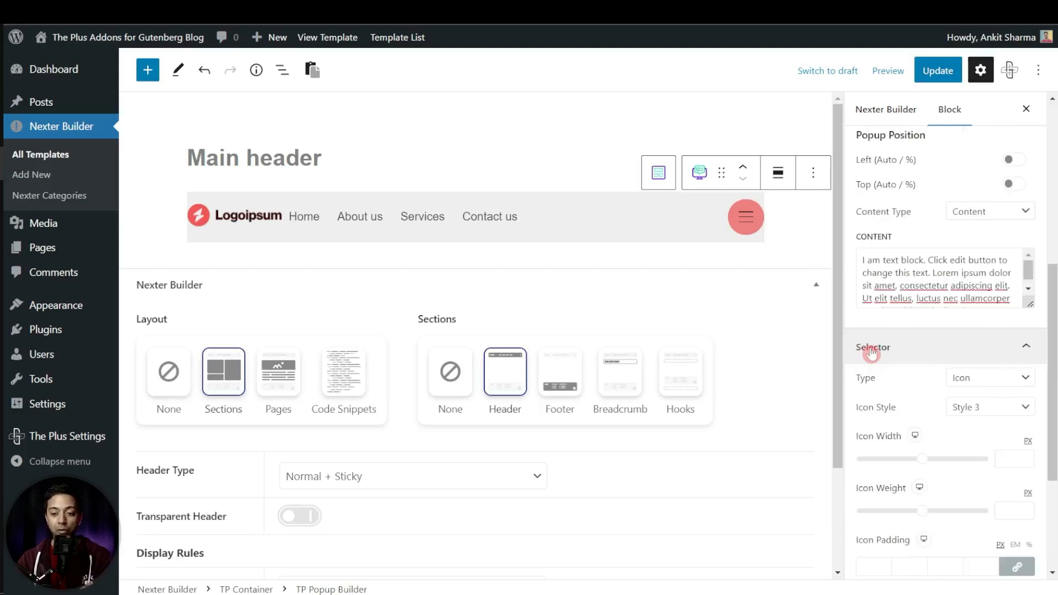
left_click(975, 384)
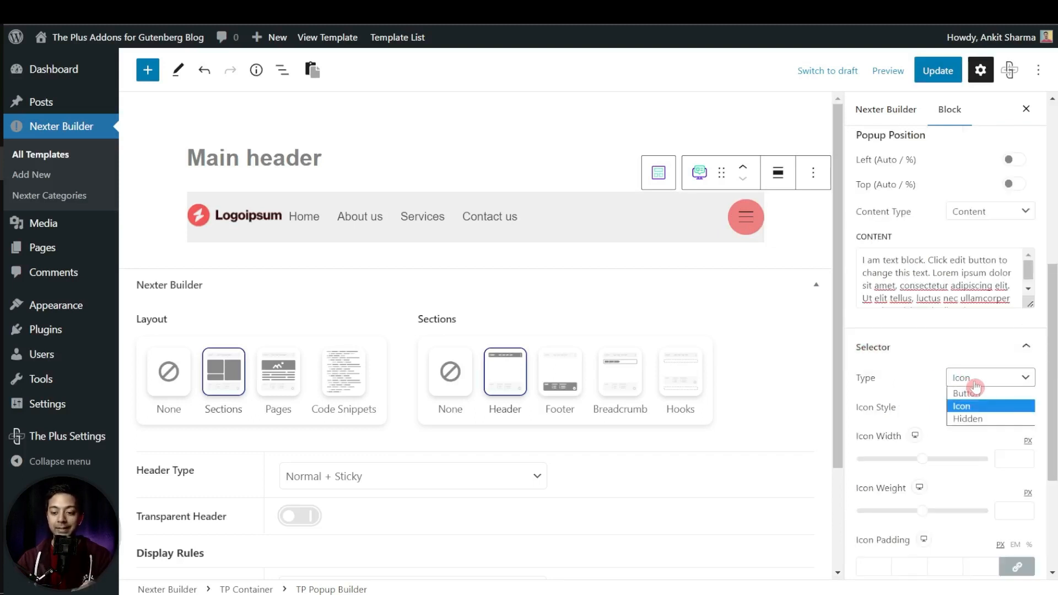
left_click(977, 419)
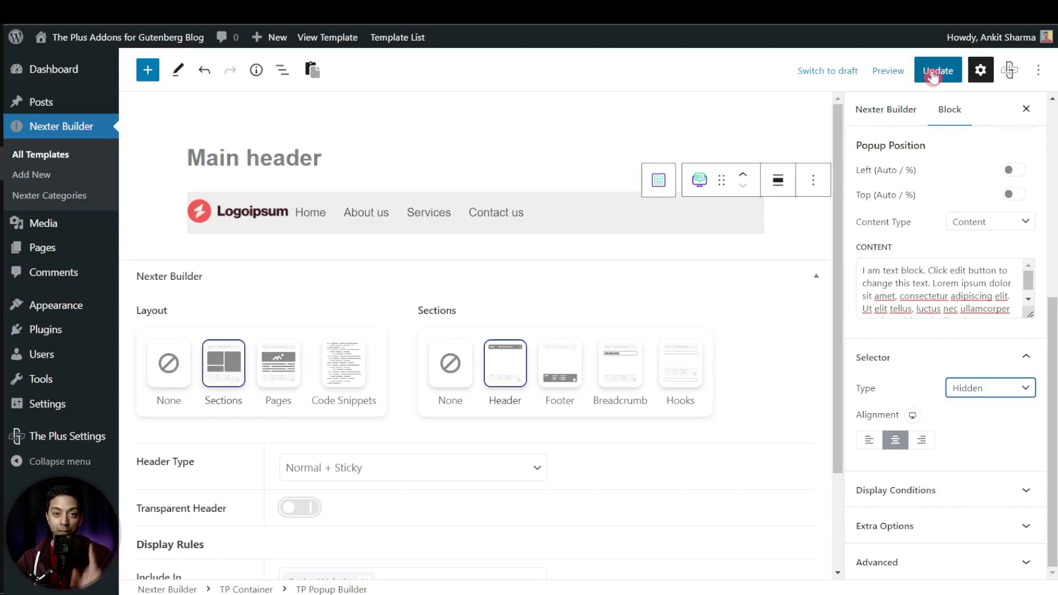
left_click(1009, 490)
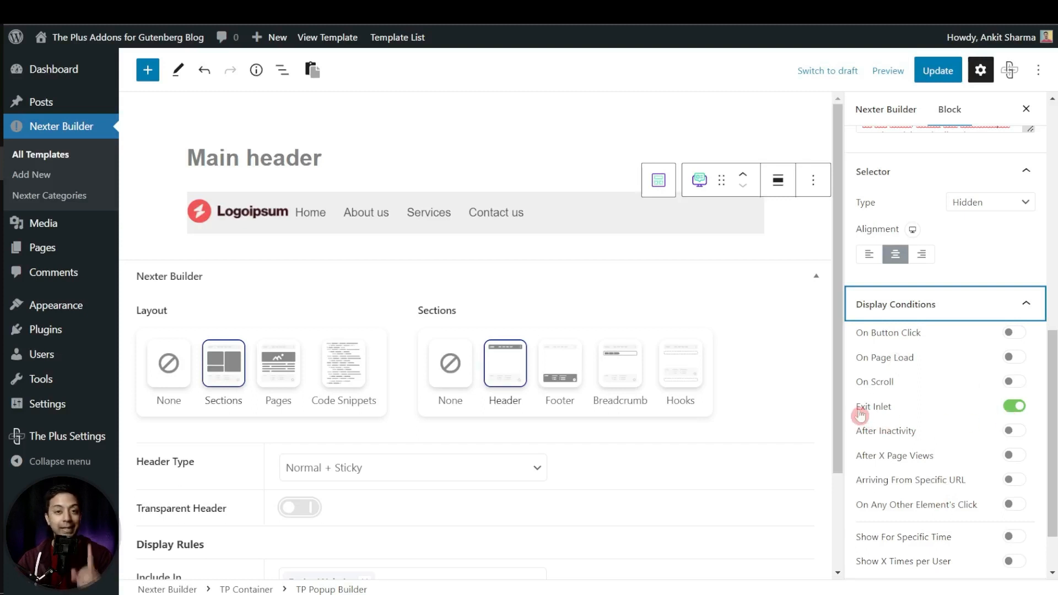
left_click(937, 80)
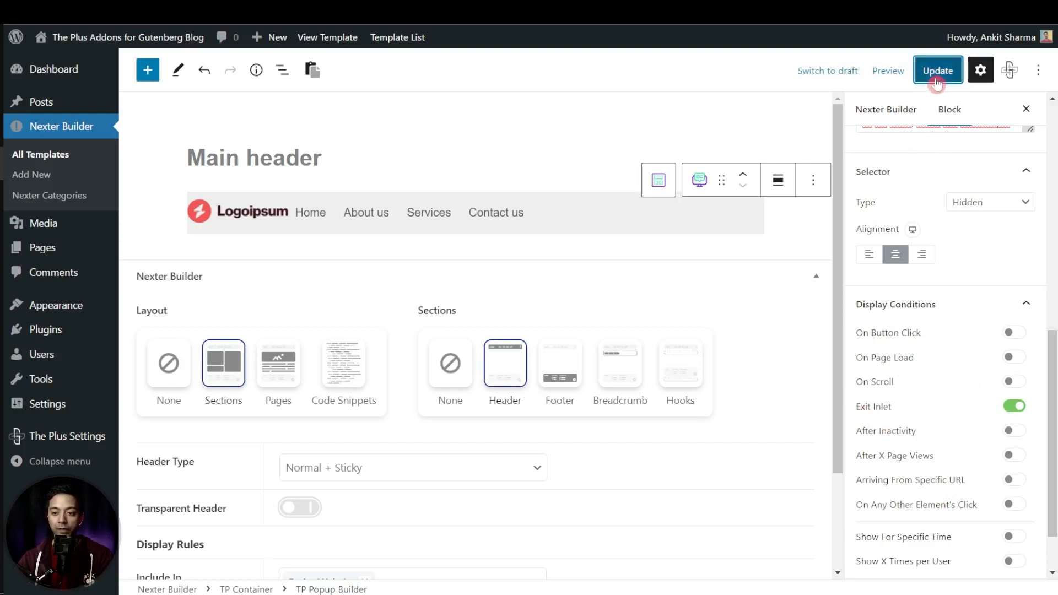
left_click(579, 12)
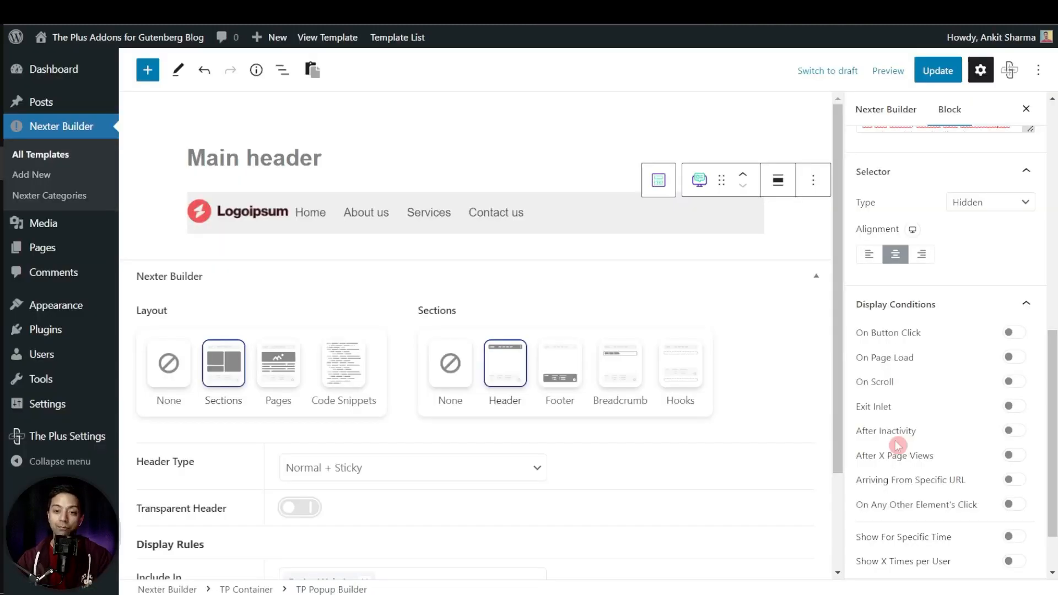
Step: Try the After Inactivity display condition with 5 inactivity seconds, and the After X Page Views condition
left_click(1015, 431)
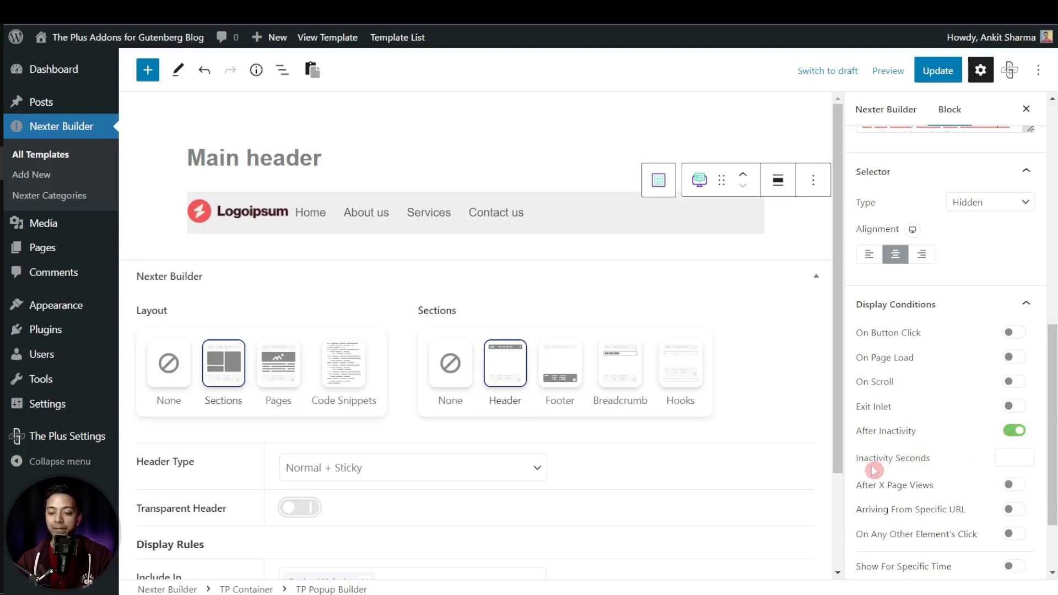
left_click(1002, 457)
type("5")
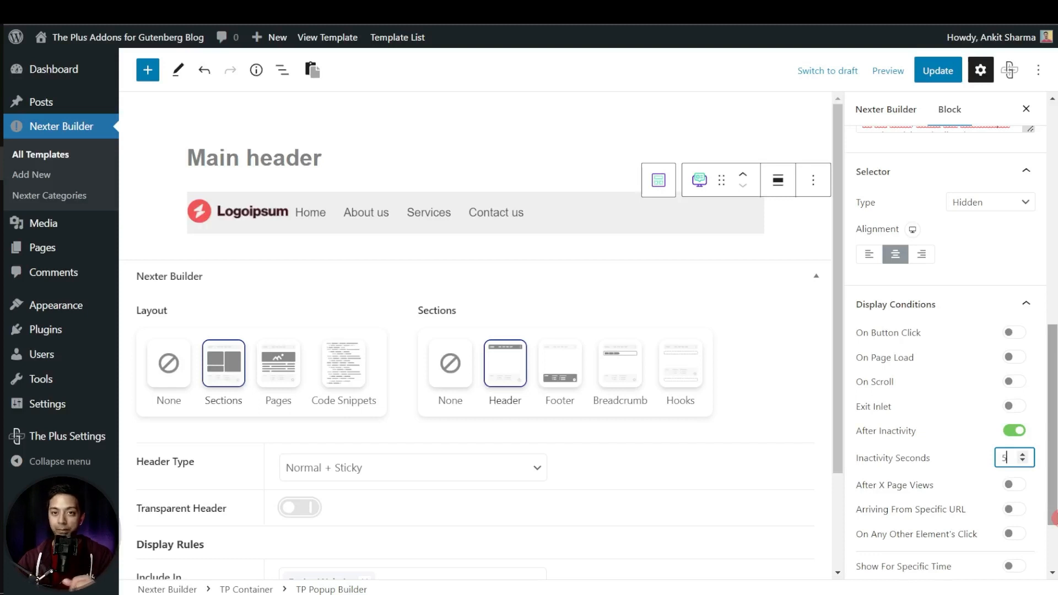
left_click(1015, 430)
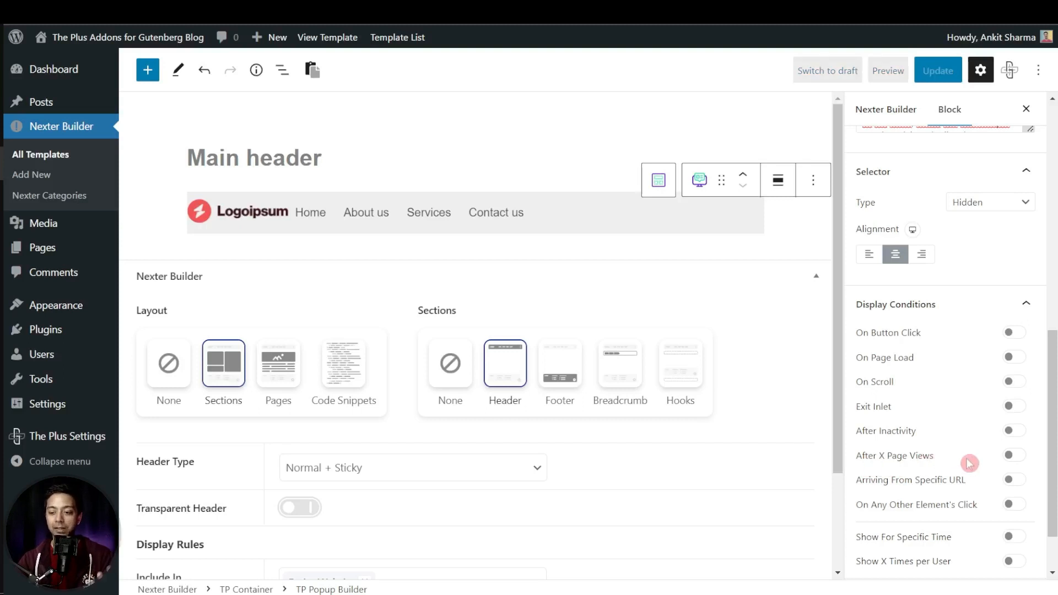
left_click(1016, 456)
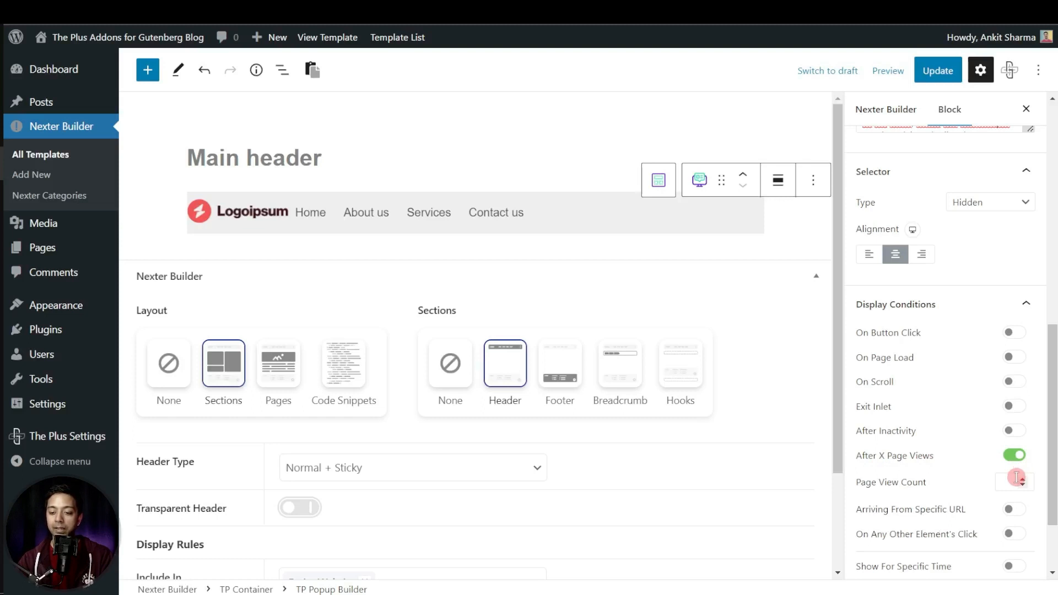
left_click(1015, 456)
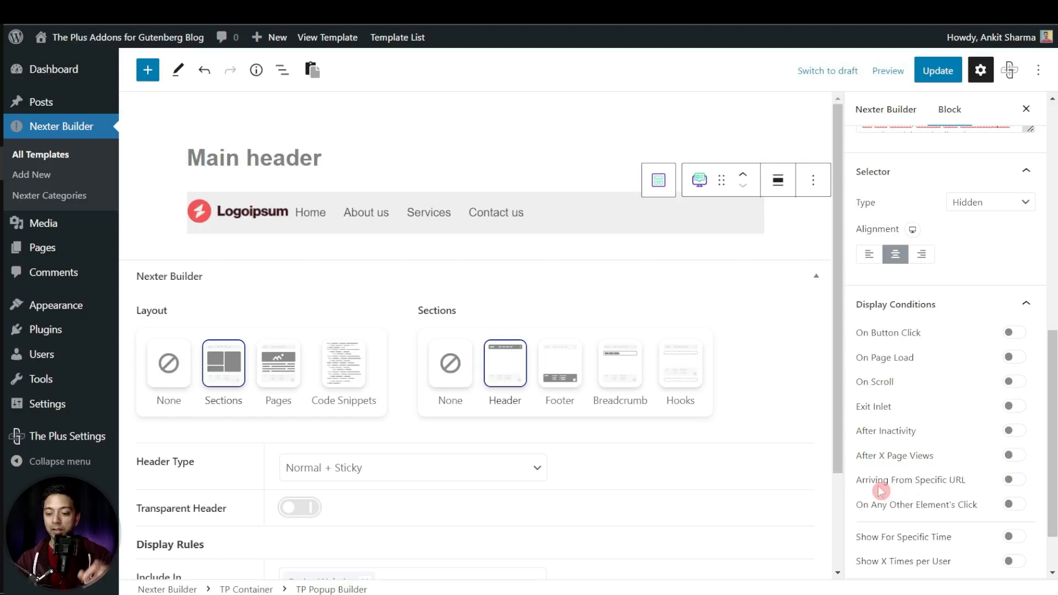
Step: Enable the Arriving From Specific URL display condition, save the template and browse between the live site's pages
left_click(1018, 483)
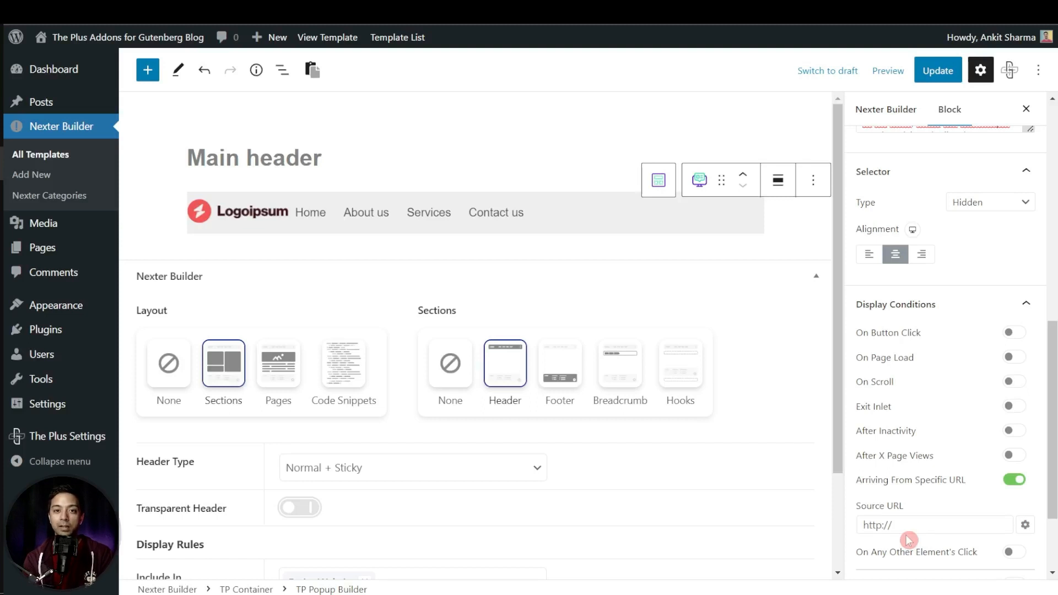
key("ctrl+s")
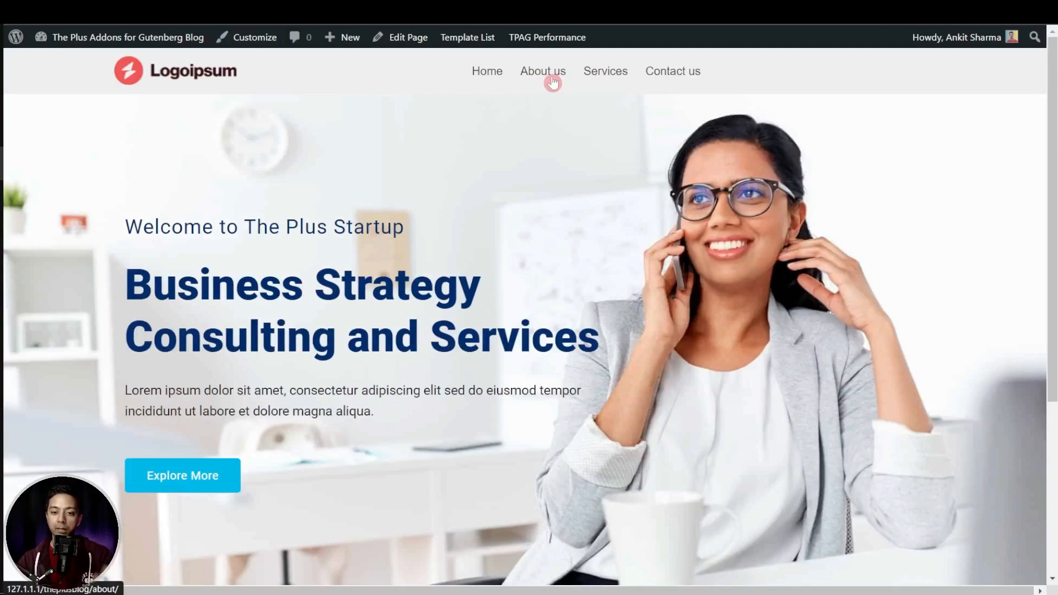
left_click(616, 75)
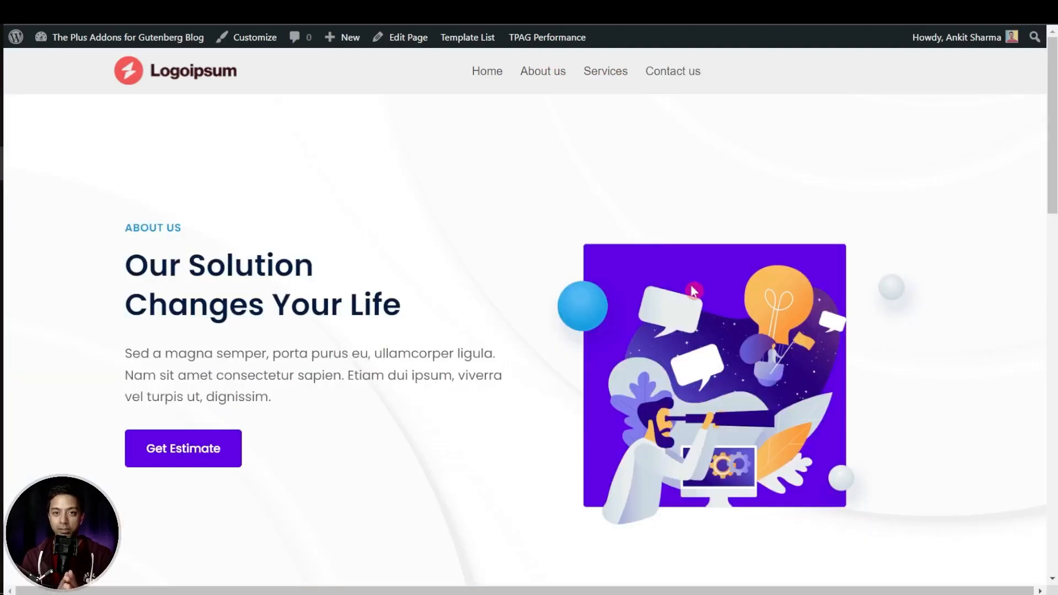
left_click(487, 76)
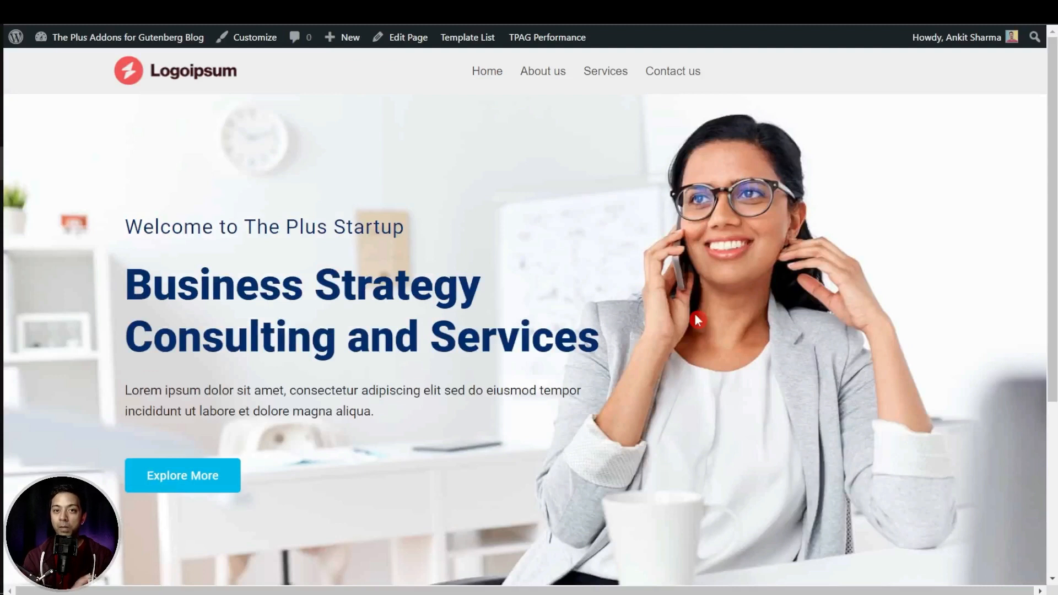
left_click(612, 83)
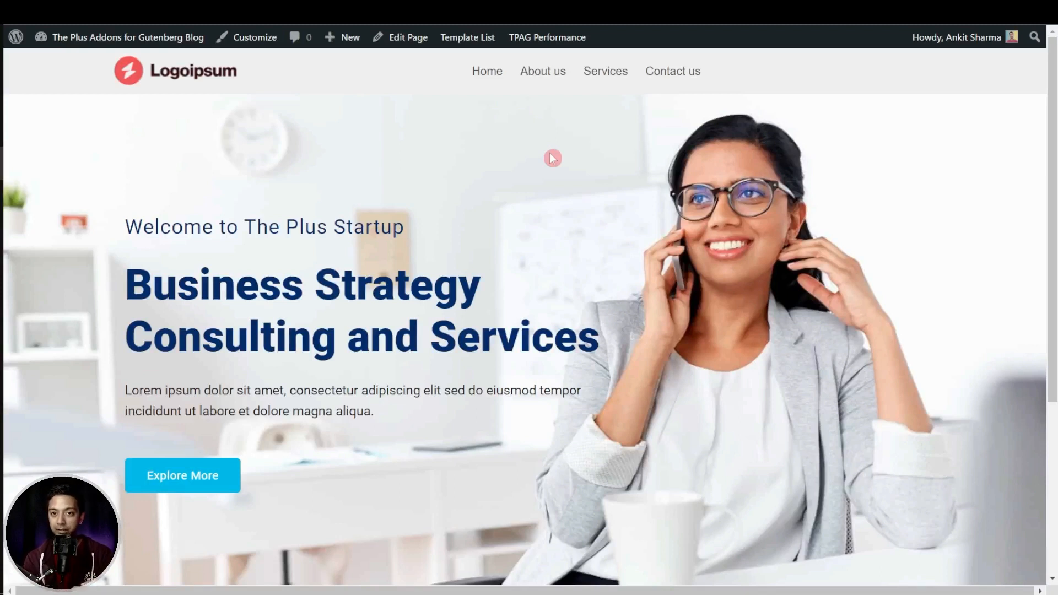
Step: Copy the link address of the live site's About us menu item and return to the header template editor
right_click(551, 70)
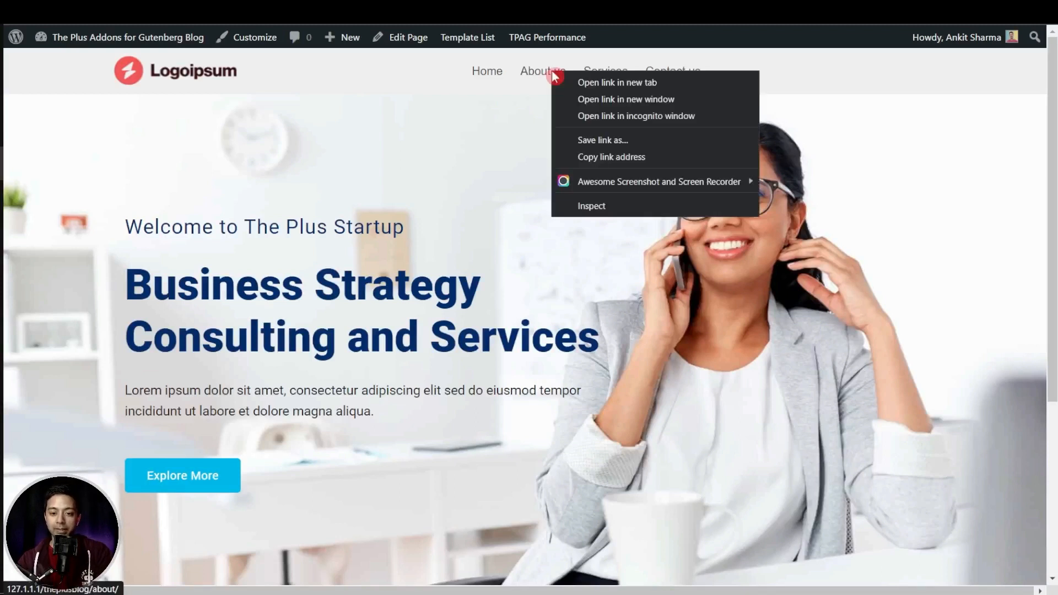
left_click(589, 157)
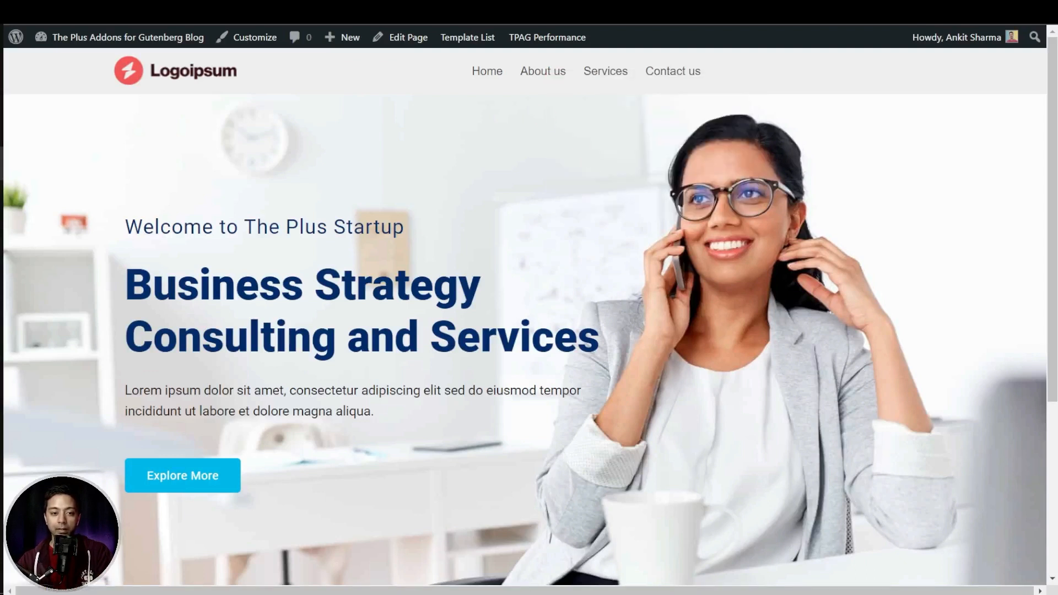
left_click(248, 11)
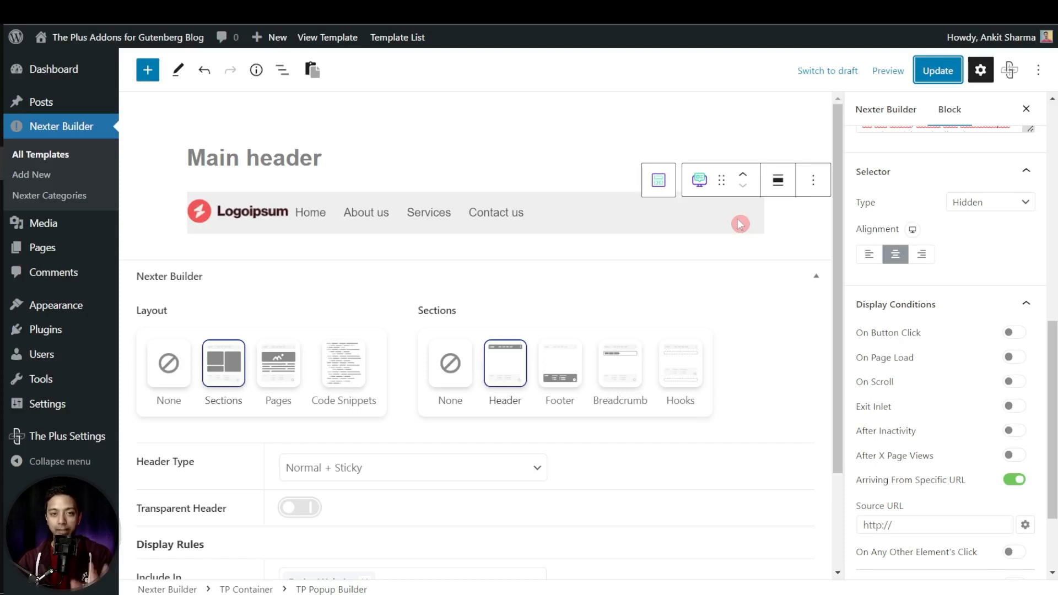
Step: Remove the TP Popup Builder block from the main header and update the template
left_click(813, 180)
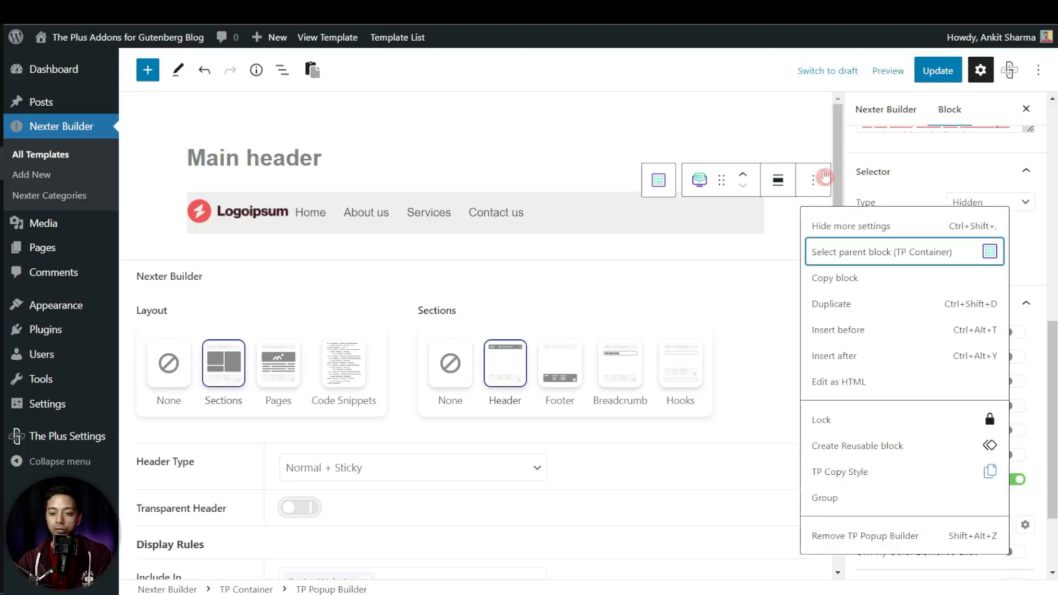
left_click(879, 539)
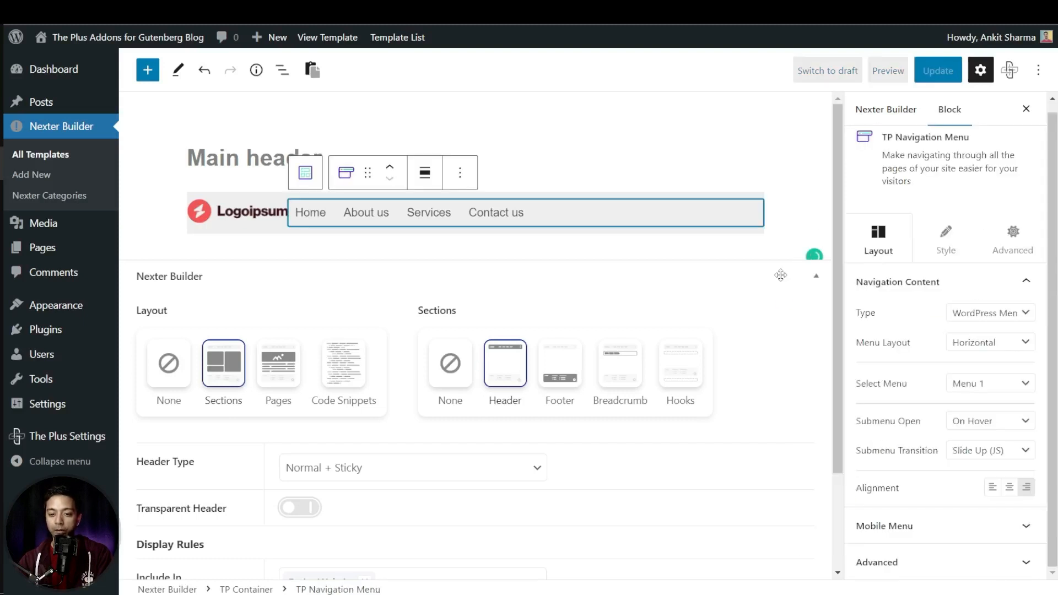
left_click(936, 71)
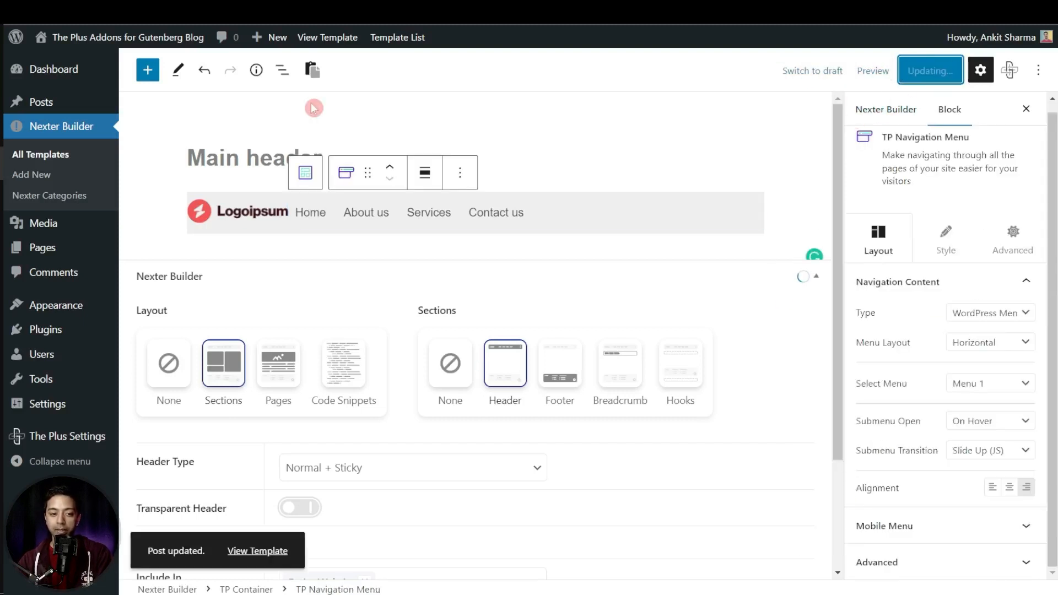
Step: Open the Home front page for editing and go to the end of its content
left_click(54, 251)
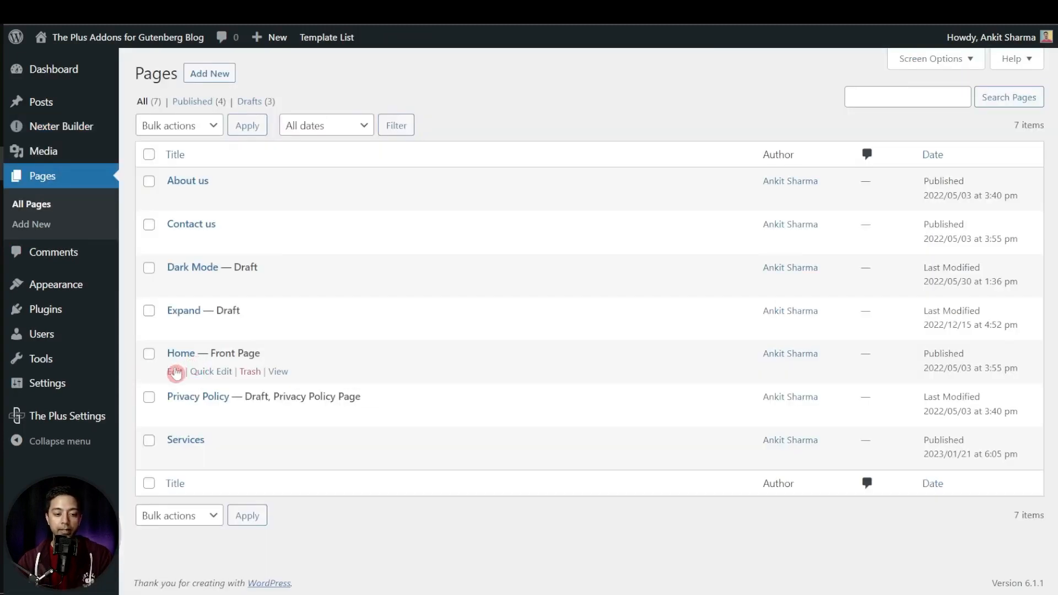
left_click(175, 371)
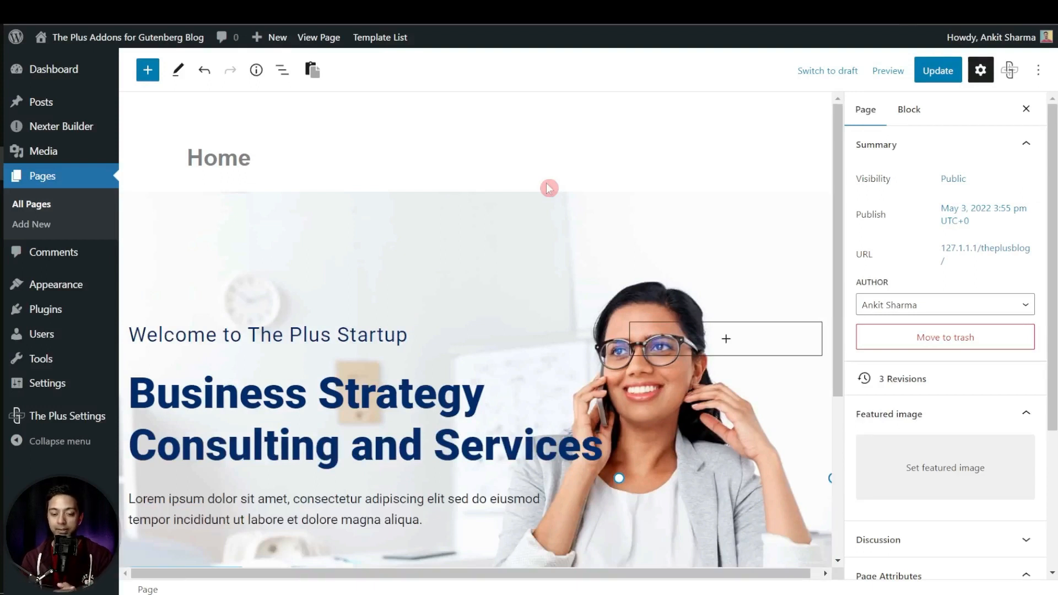
scroll(548, 187, "down", 5)
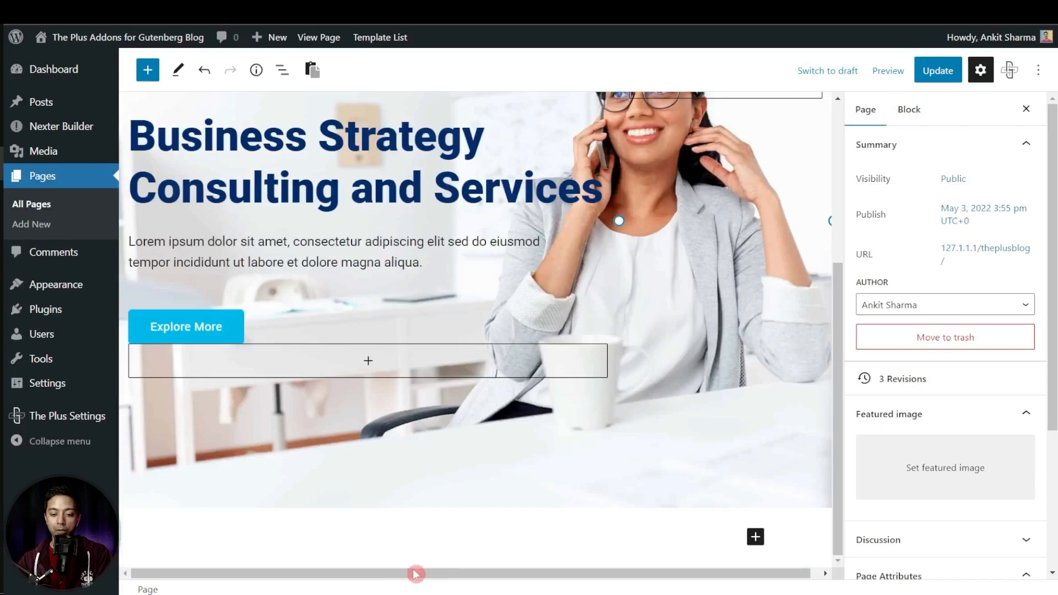
Step: Insert a TP Popup Builder block at the end of the Home page content
left_click(401, 536)
type("/")
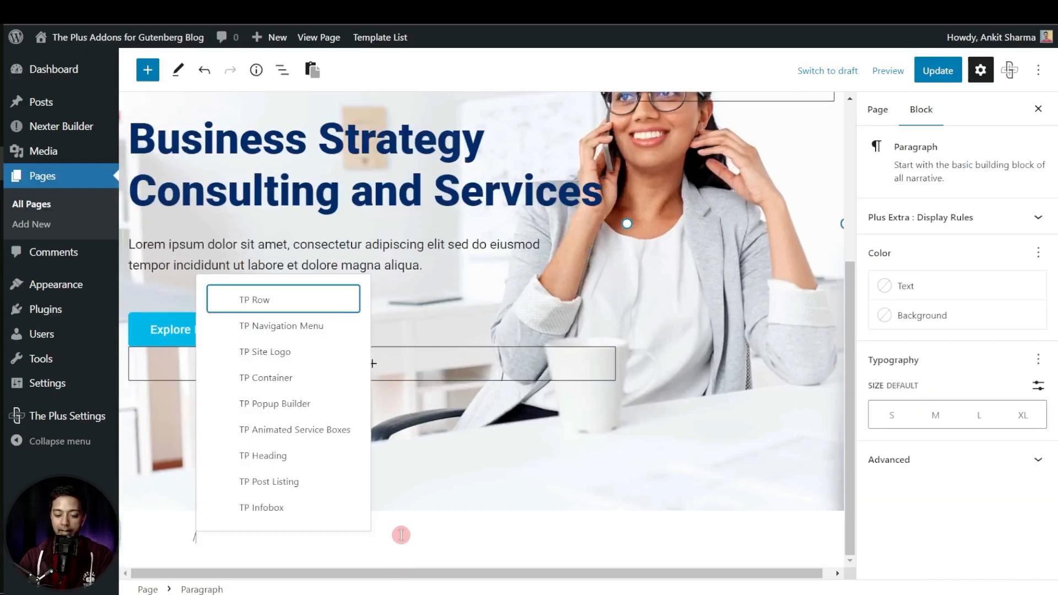
type("tp pop")
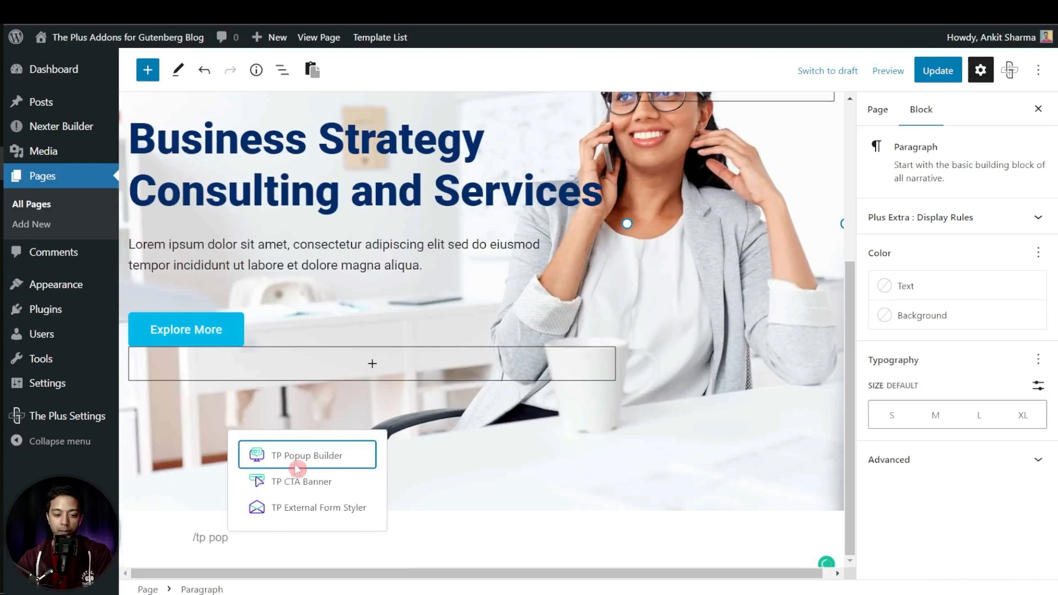
left_click(298, 469)
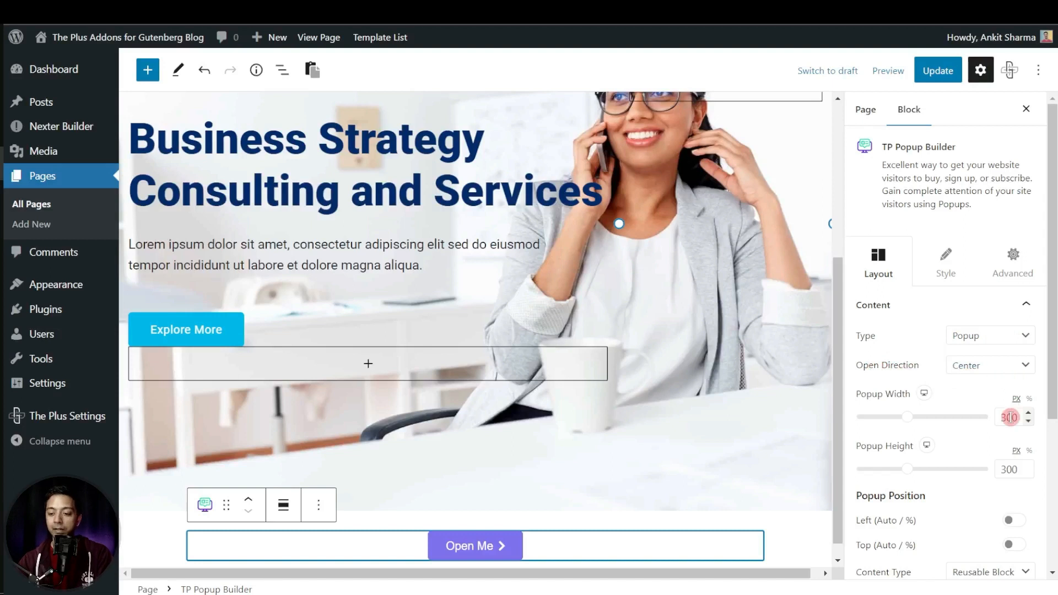
Step: Set the popup's content type to Content and add "YOU ARE COMING FROM ABOUT PAGE" as the first line of its text
scroll(1013, 439, "down", 2)
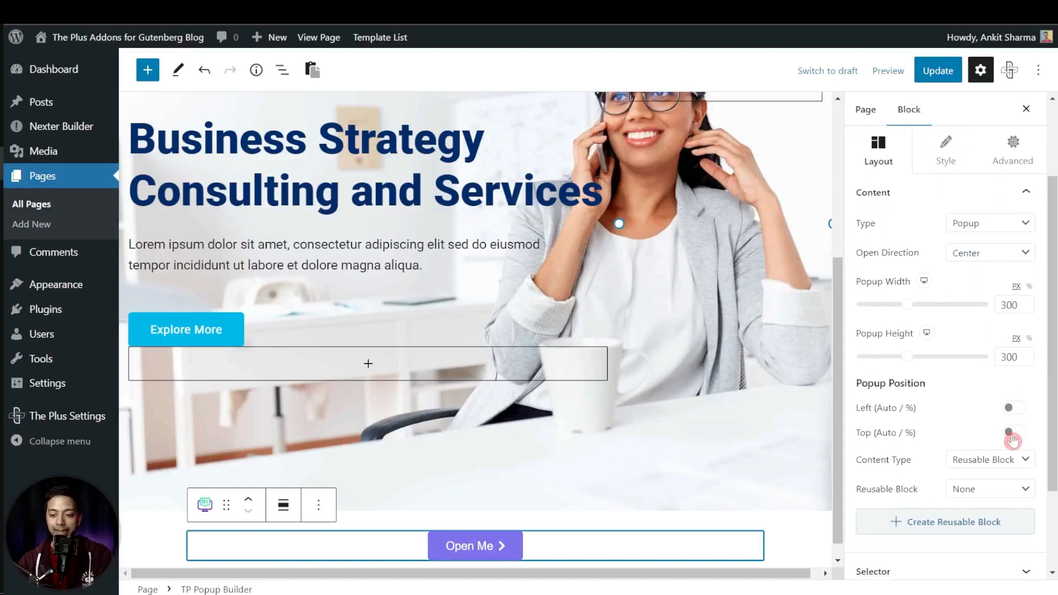
scroll(1014, 439, "down", 2)
left_click(1001, 342)
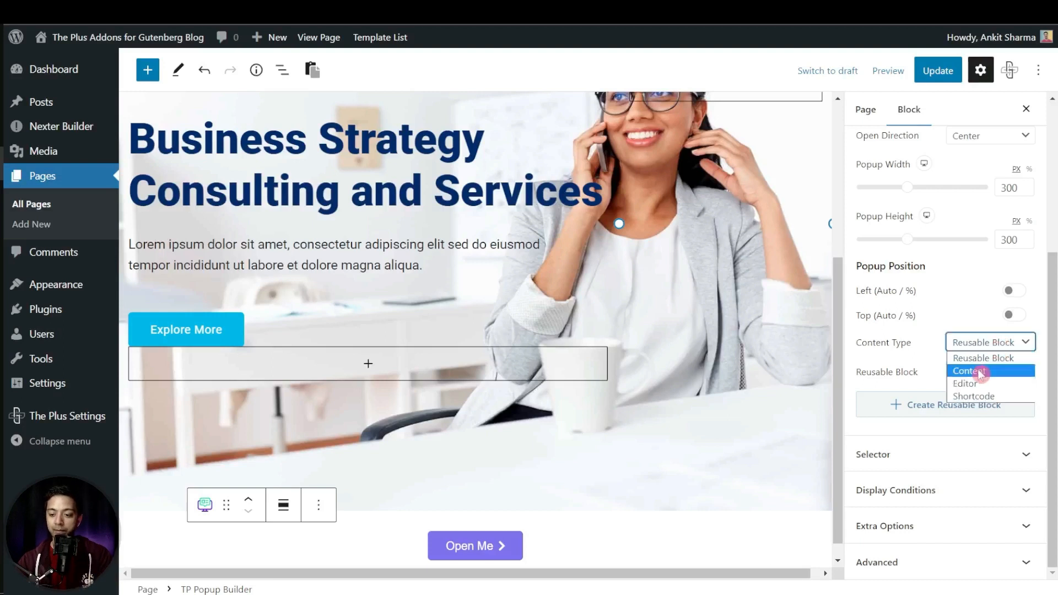
left_click(979, 373)
left_click(906, 395)
key("Return")
key("Up")
type("YOU ARE COMING FROM ABOUT PAGE")
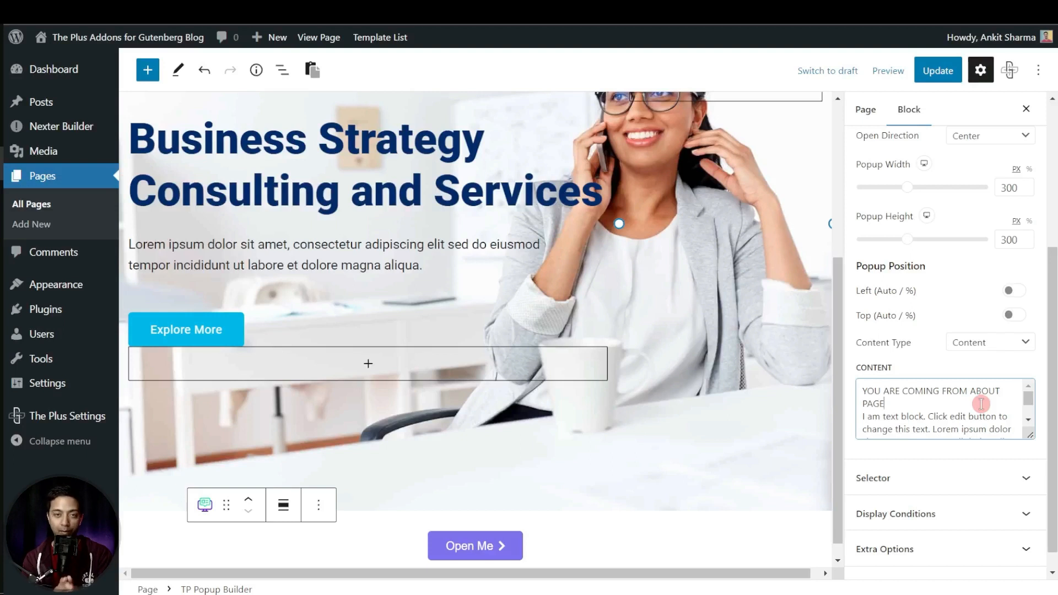
Step: Set the popup's Selector type to Hidden
scroll(982, 408, "down", 1)
left_click(951, 478)
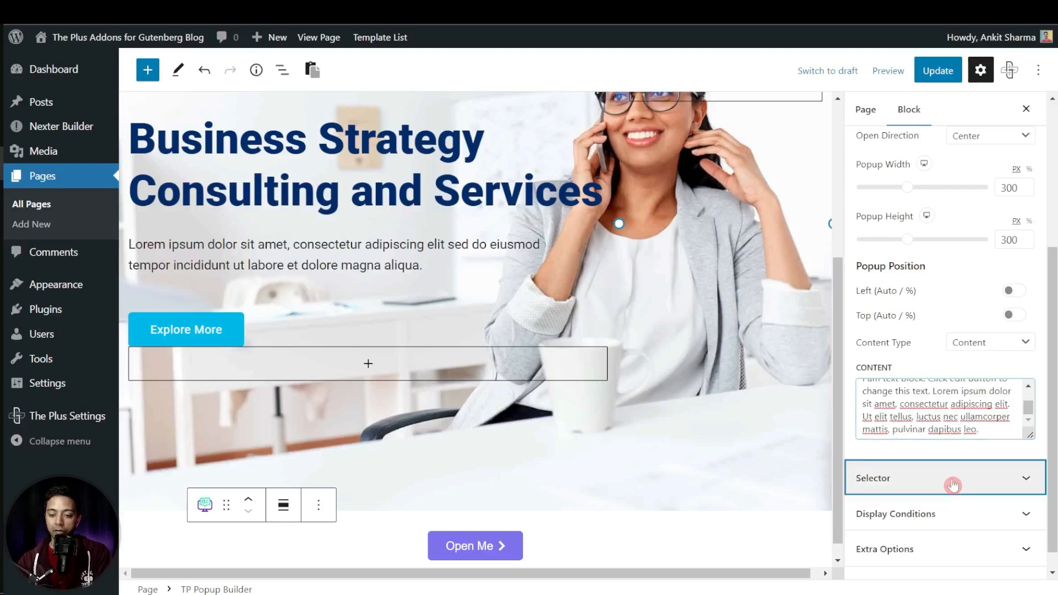
left_click(972, 276)
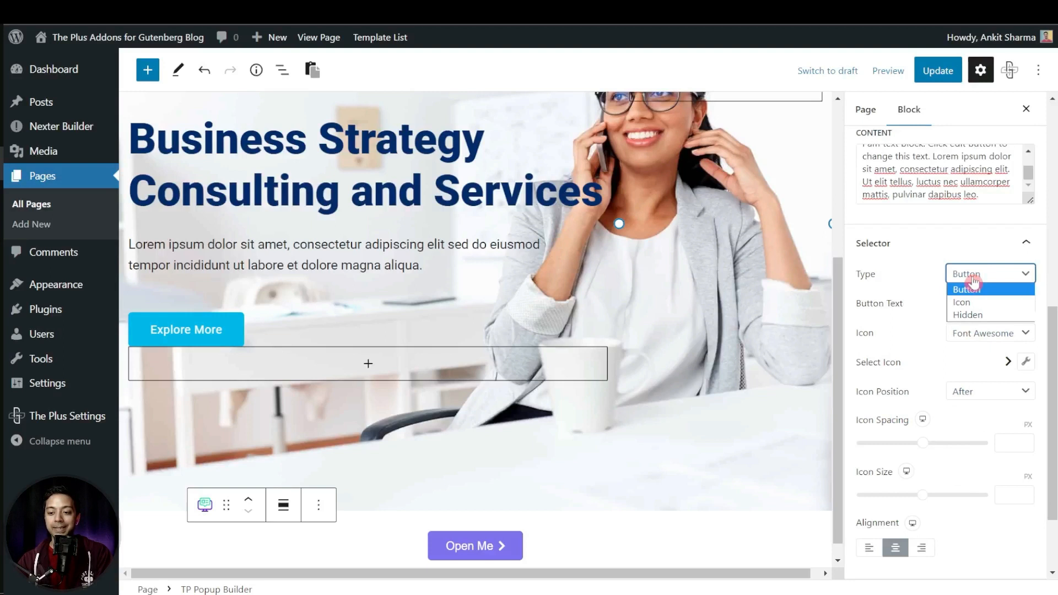
left_click(973, 315)
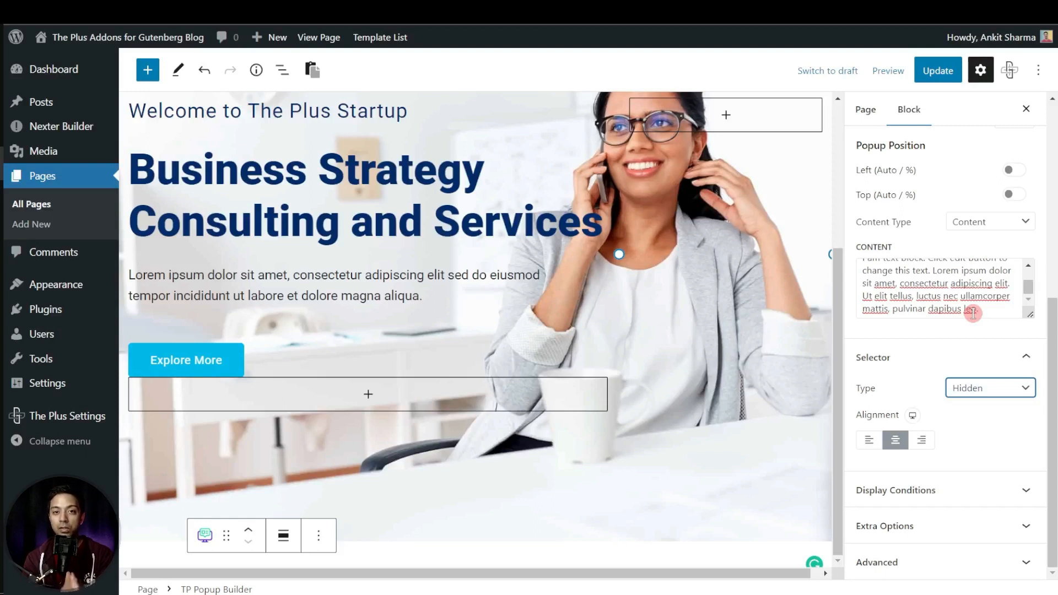
Step: Enable the Arriving From Specific URL condition with the copied About page address as Source URL, and update the page
left_click(959, 490)
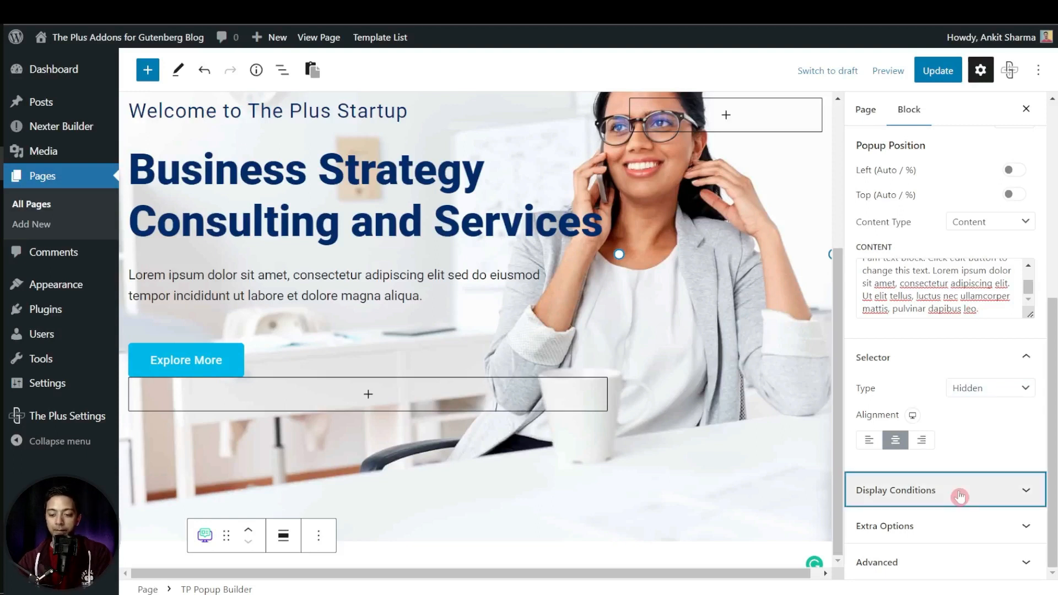
left_click(1014, 332)
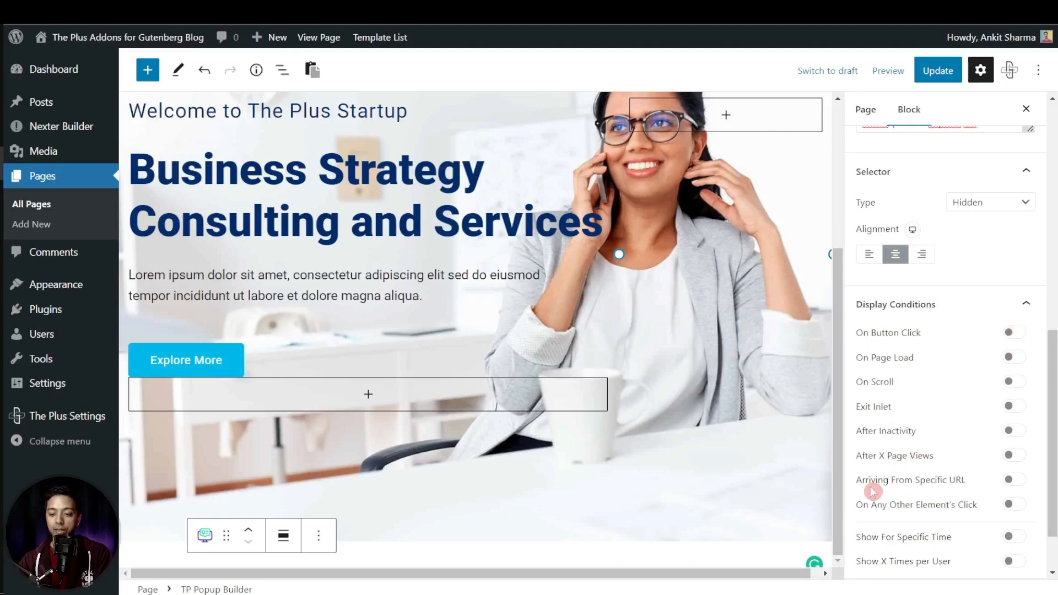
left_click(1015, 481)
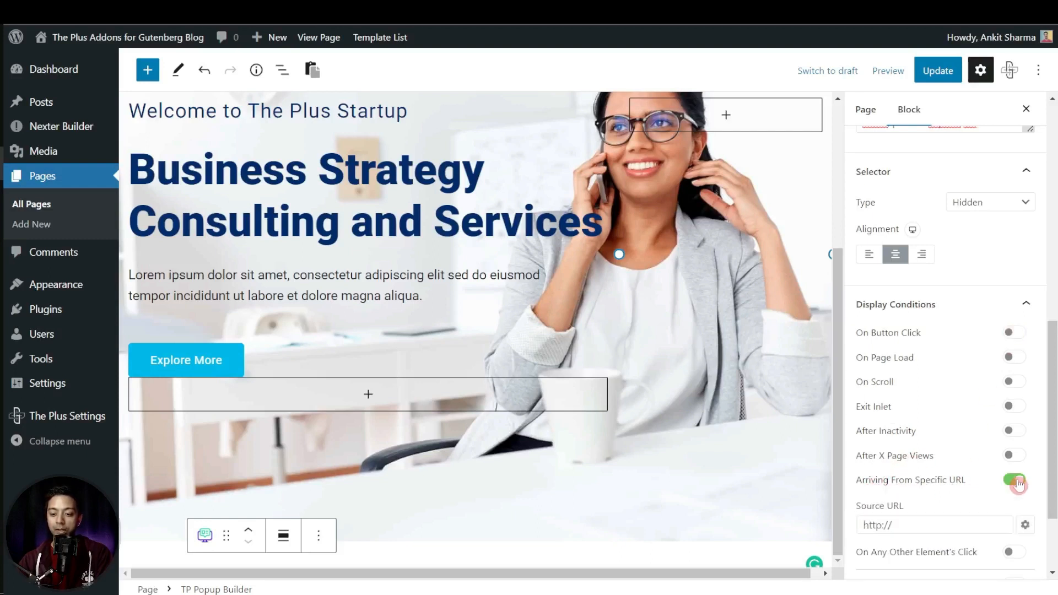
left_click(909, 521)
key("ctrl+v")
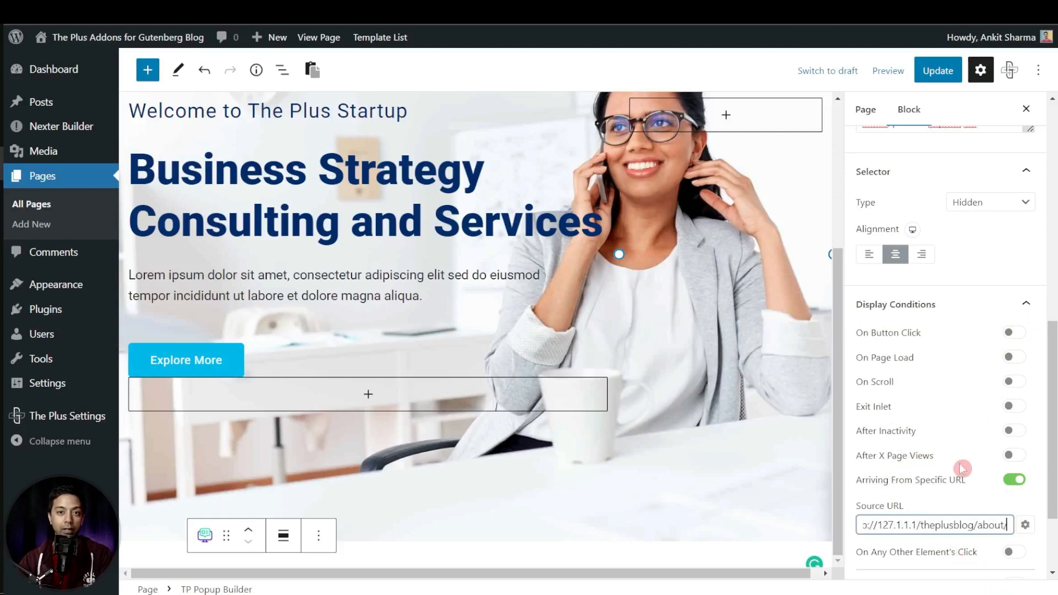
scroll(960, 464, "down", 2)
left_click(934, 70)
scroll(382, 488, "up", 1)
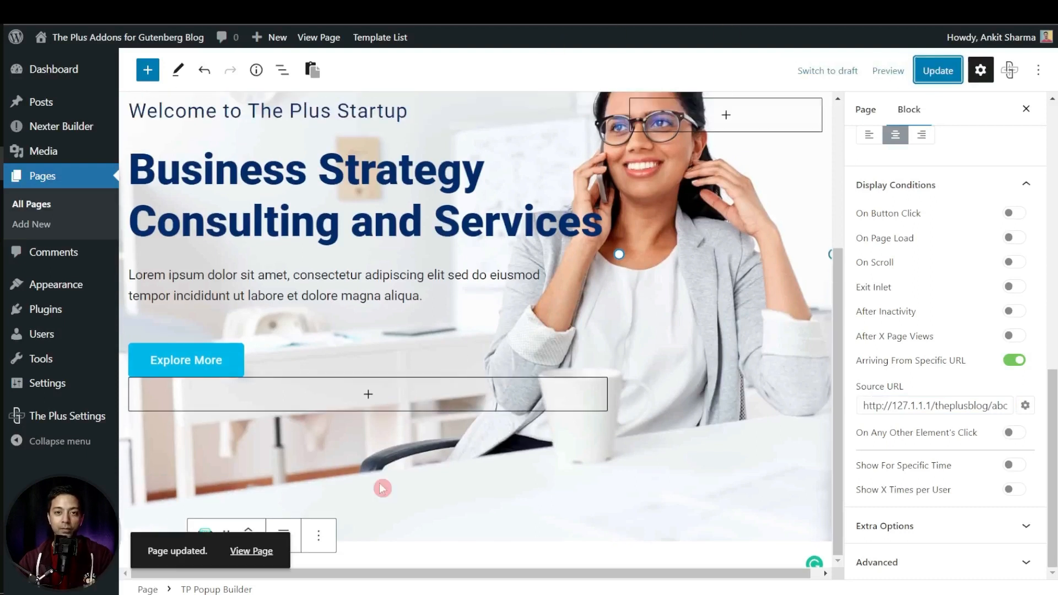
Step: Duplicate the TP Popup Builder block and expand the copy's Display Conditions
left_click(319, 536)
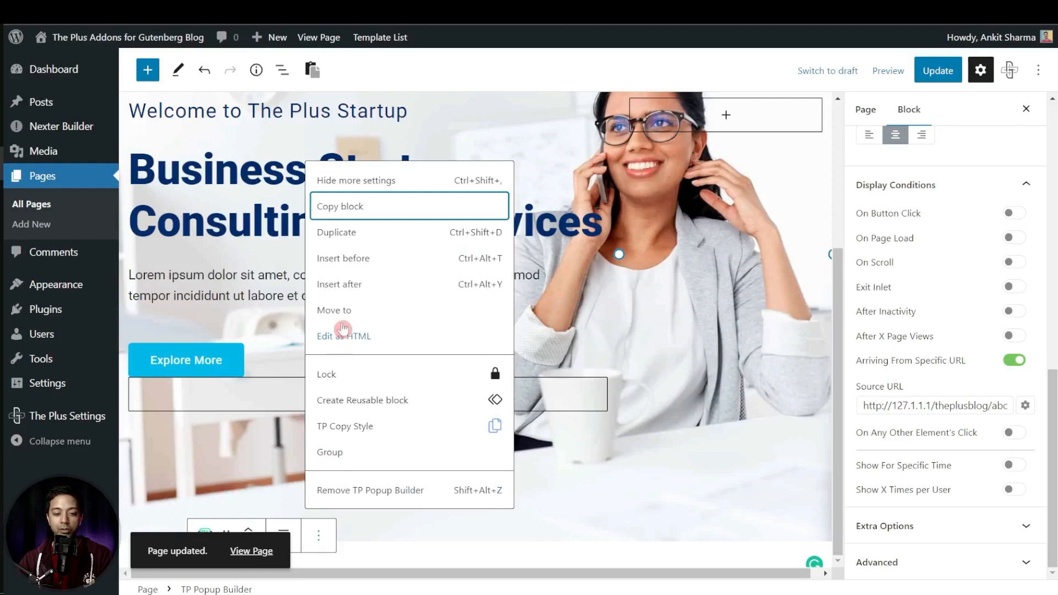
left_click(340, 233)
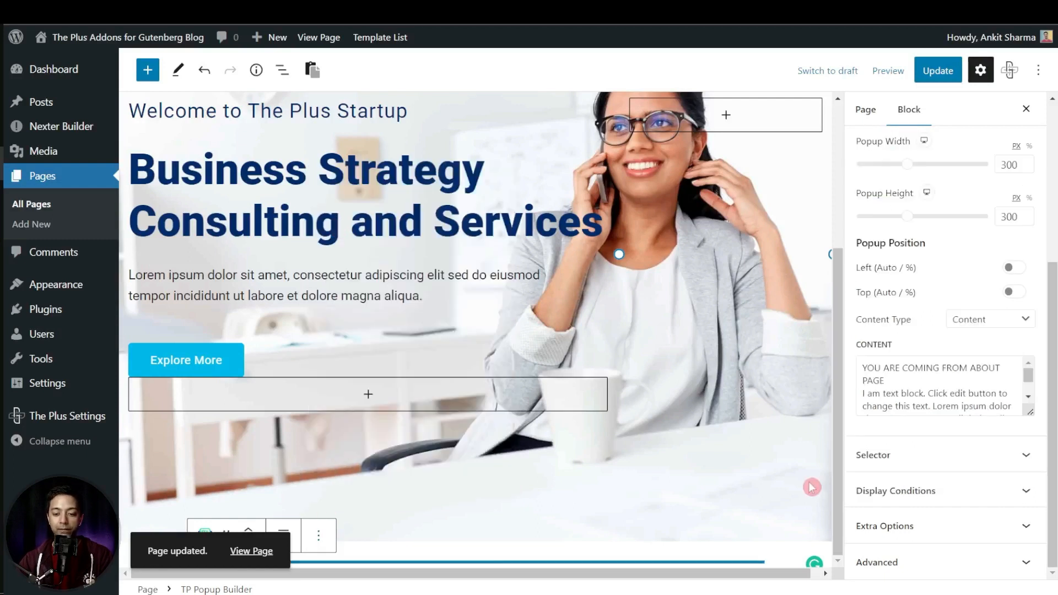
left_click(941, 499)
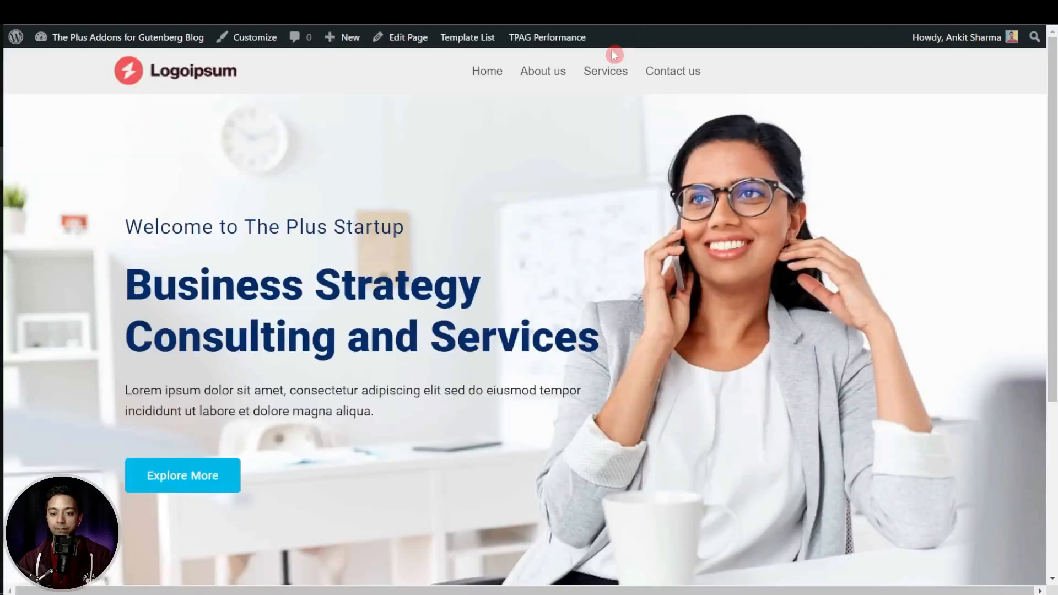
Step: Replace the duplicated popup's Source URL with the link address copied from the live site's Services menu item
right_click(595, 71)
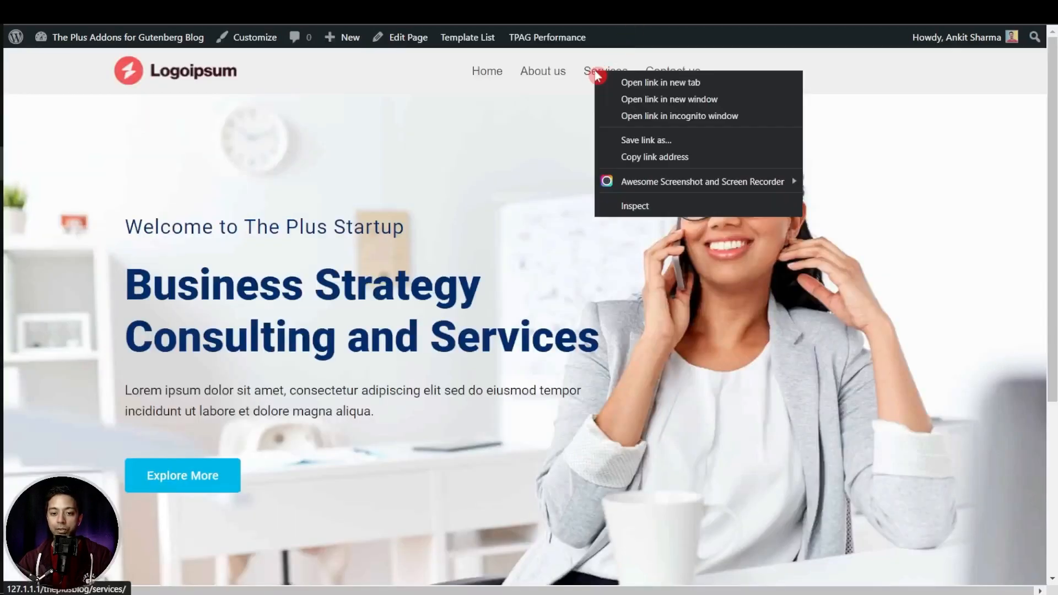
left_click(624, 160)
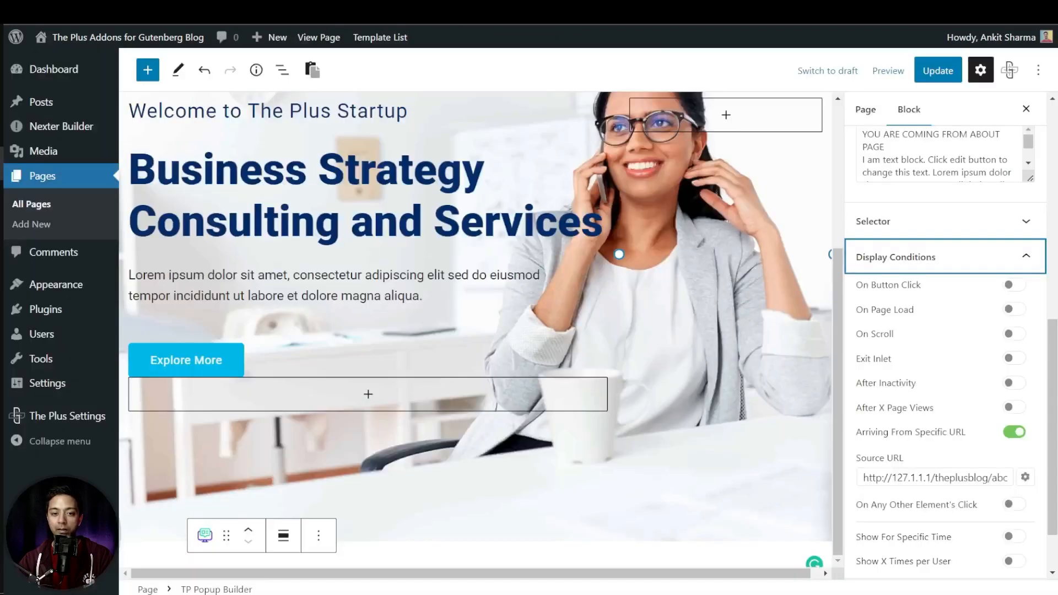
left_click(956, 478)
key("ctrl+a")
key("ctrl+v")
Step: Change ABOUT to SERVICES in the duplicated popup's first content line and update the page
scroll(952, 347, "up", 3)
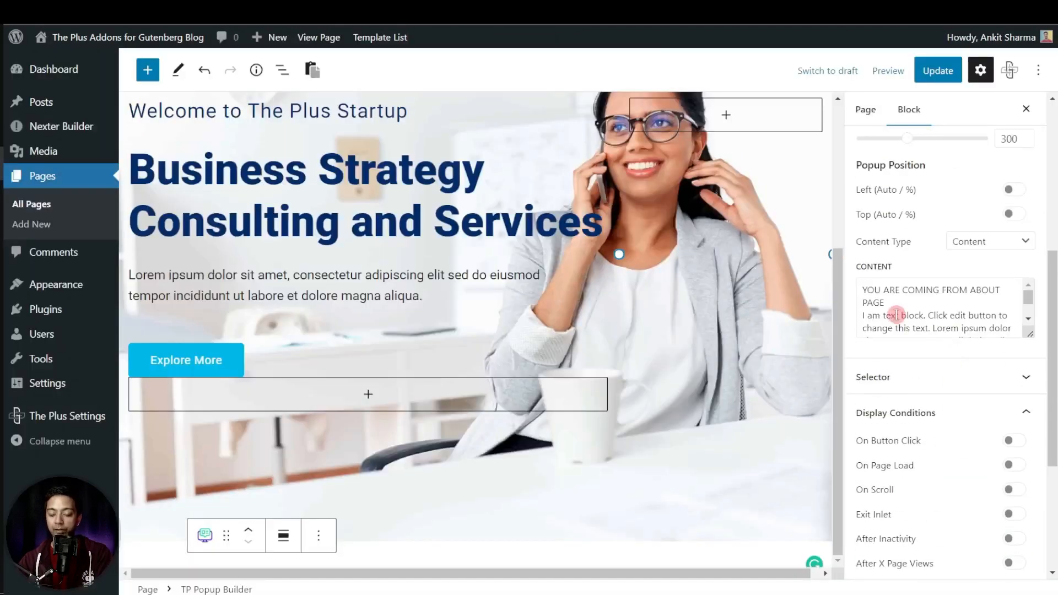
left_click(912, 291)
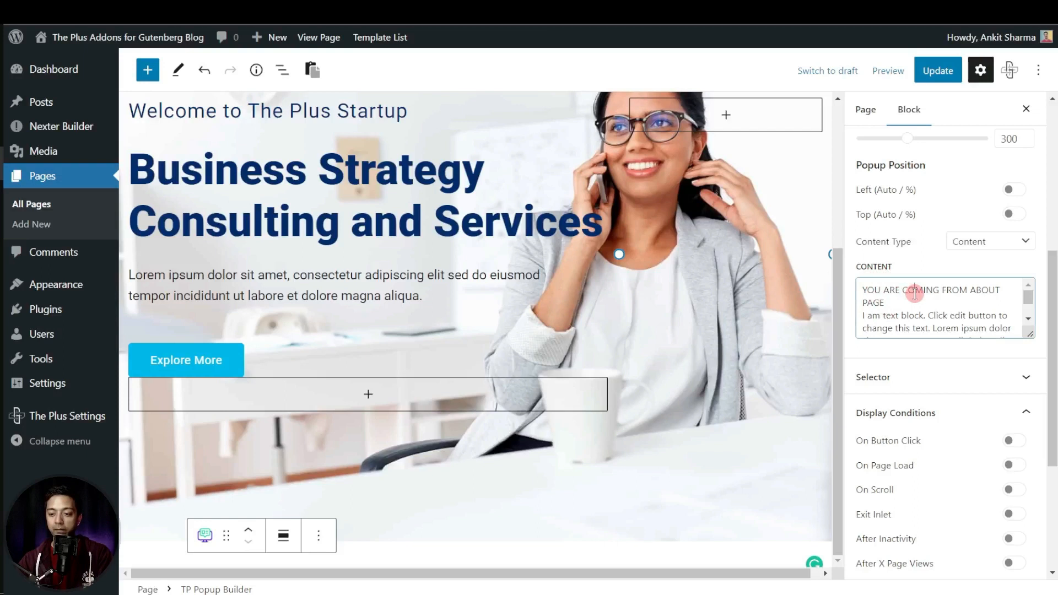
double_click(972, 291)
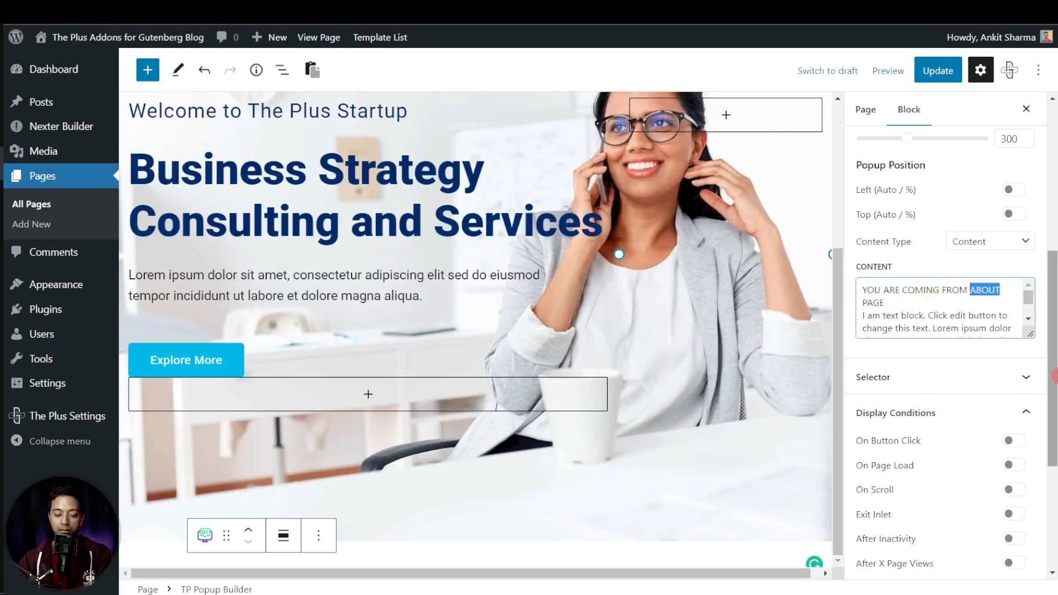
type("SERVICE")
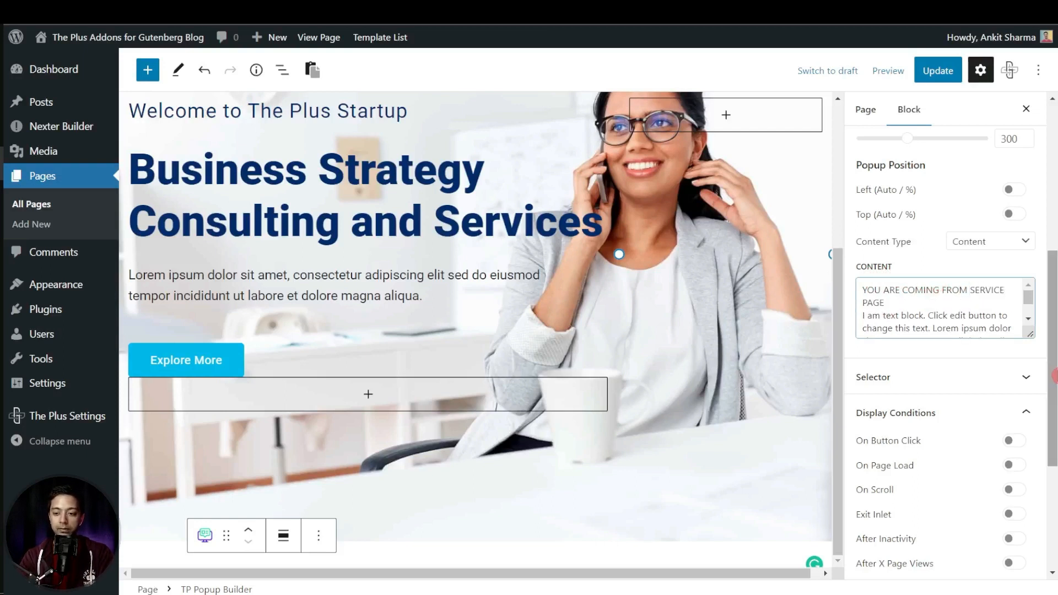
type("S")
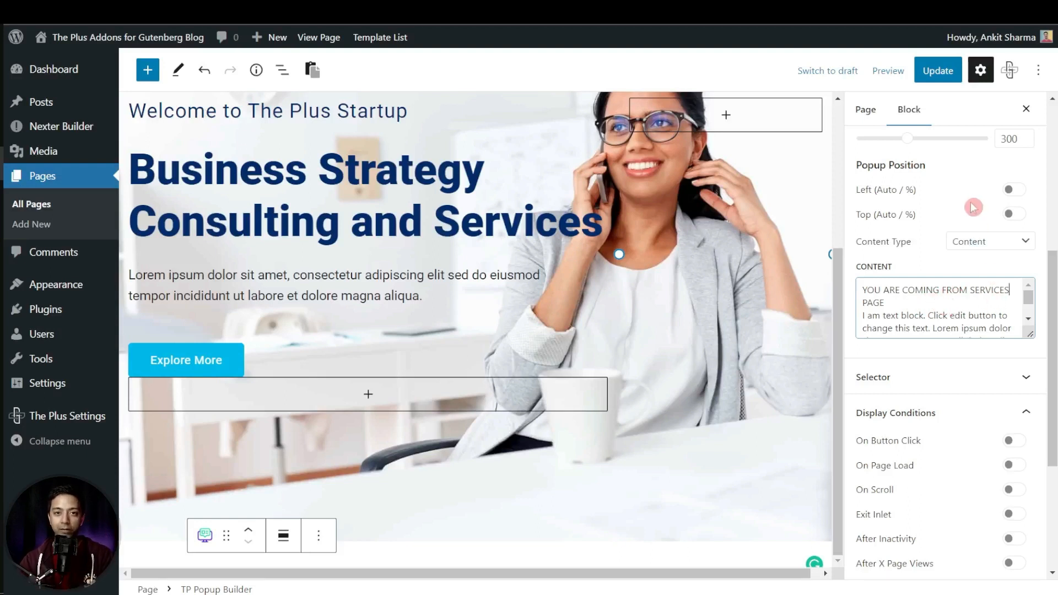
left_click(939, 72)
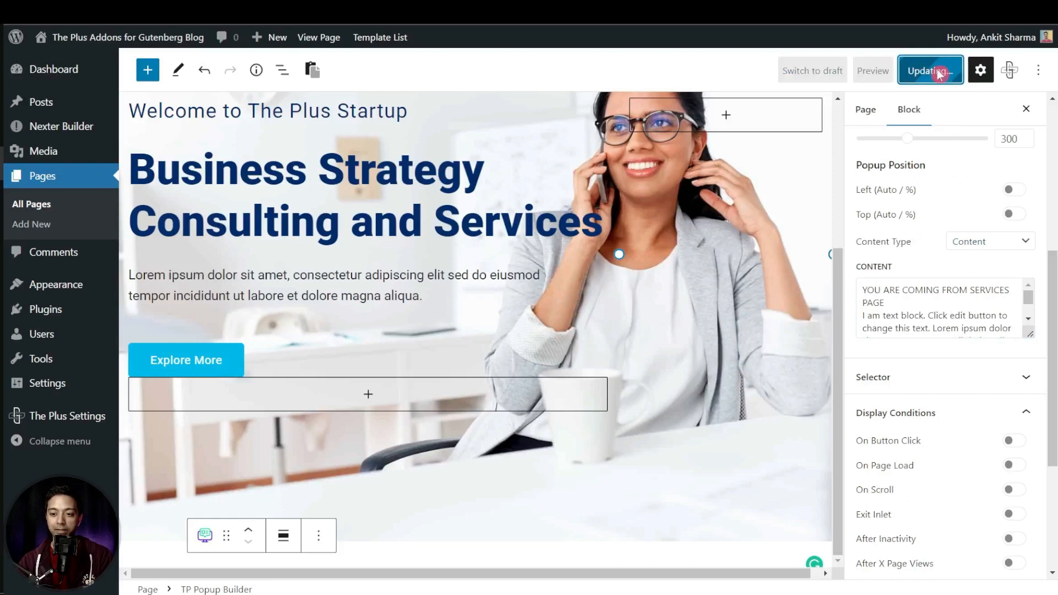
Step: Test the URL-based popups on the live site by returning to Home from other pages, closing the popup in between
left_click(169, 43)
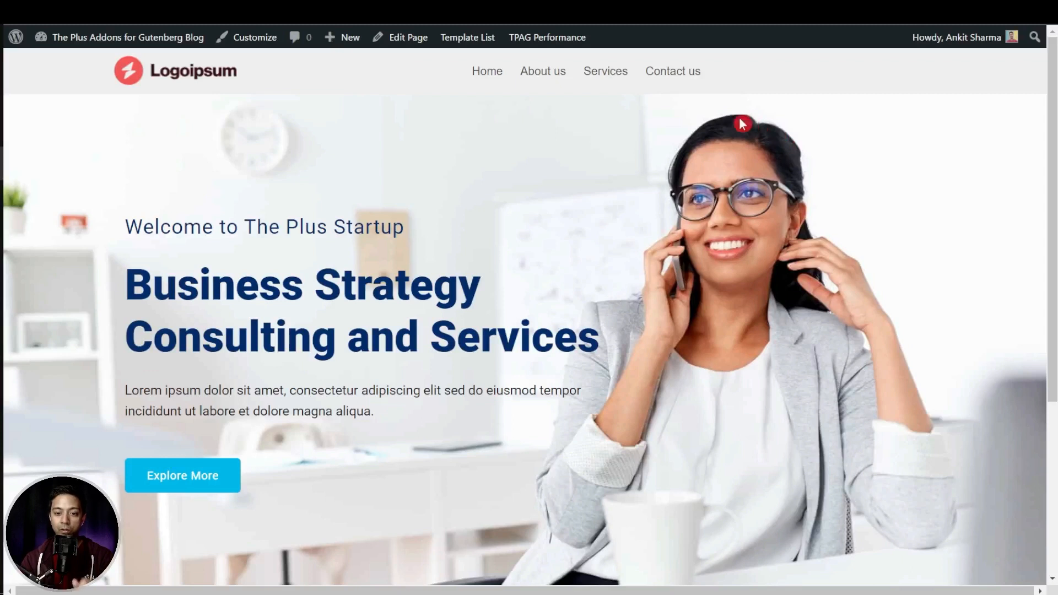
left_click(544, 72)
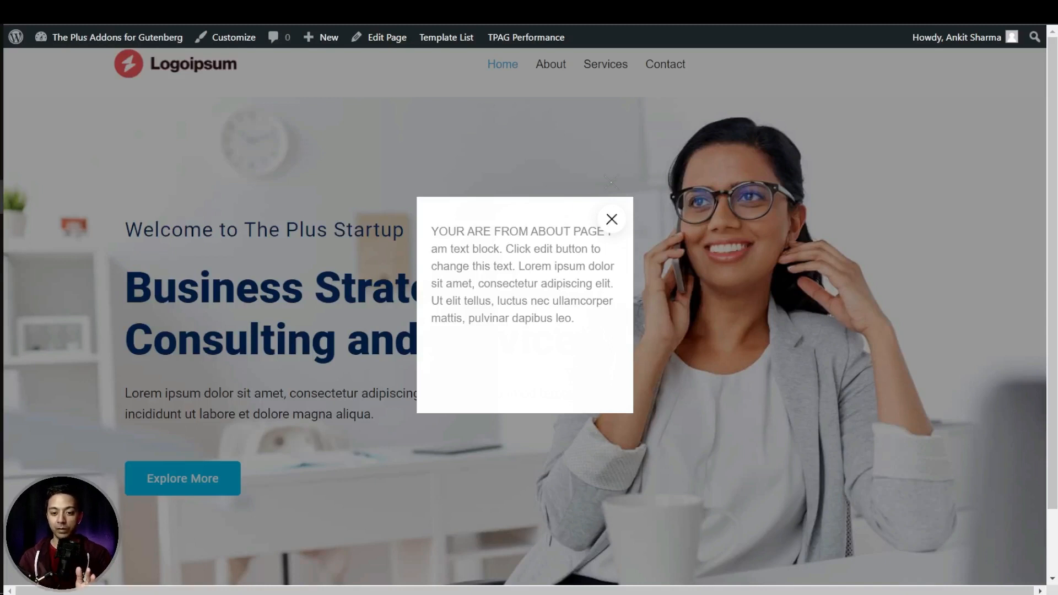
left_click(611, 220)
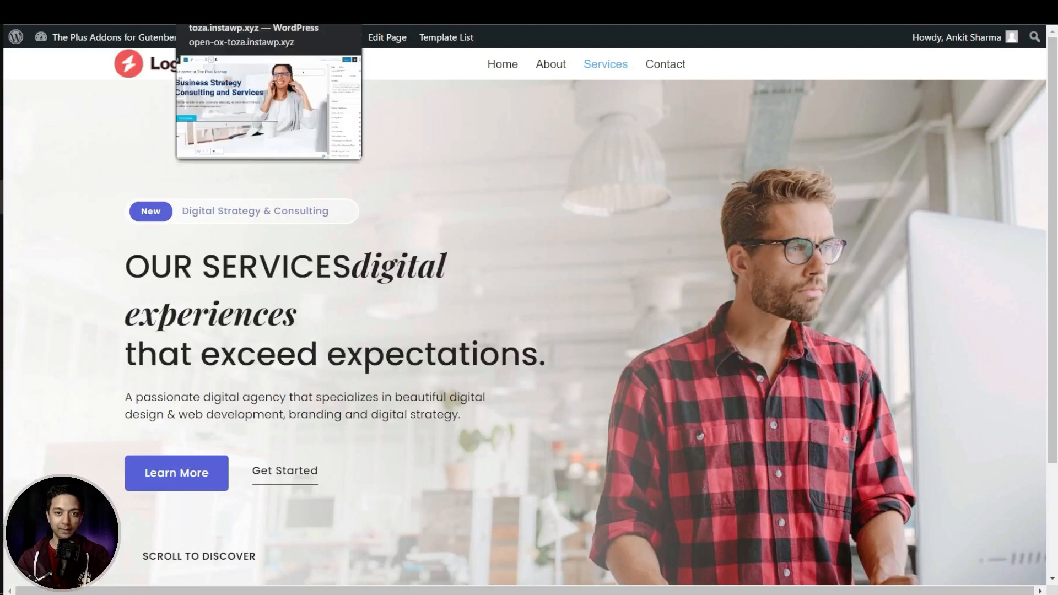
left_click(511, 72)
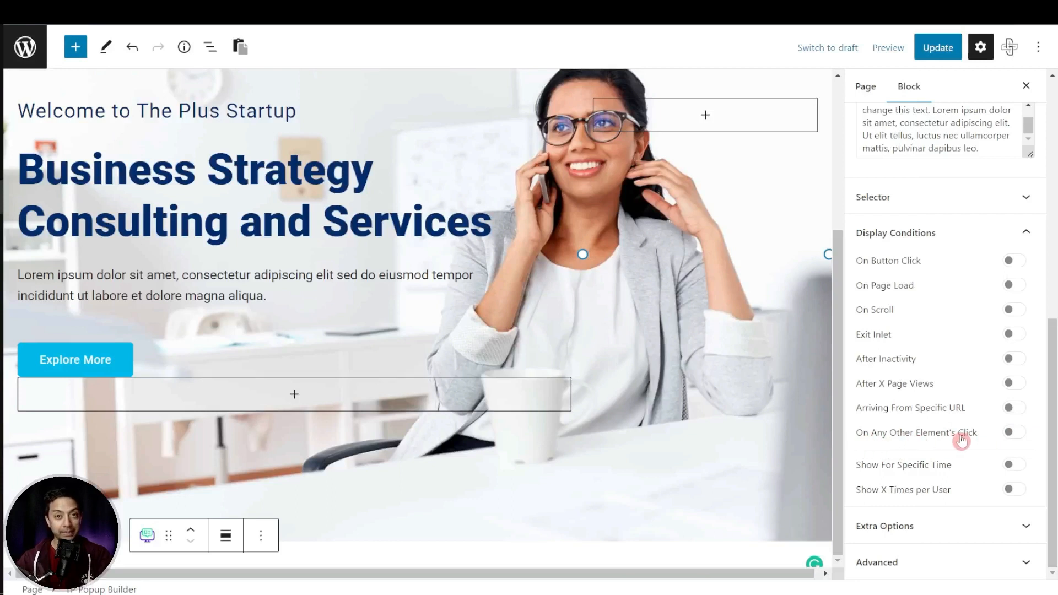
Step: Enable the popup's On Any Other Element's Click display condition and open its Element's Class field
left_click(1016, 433)
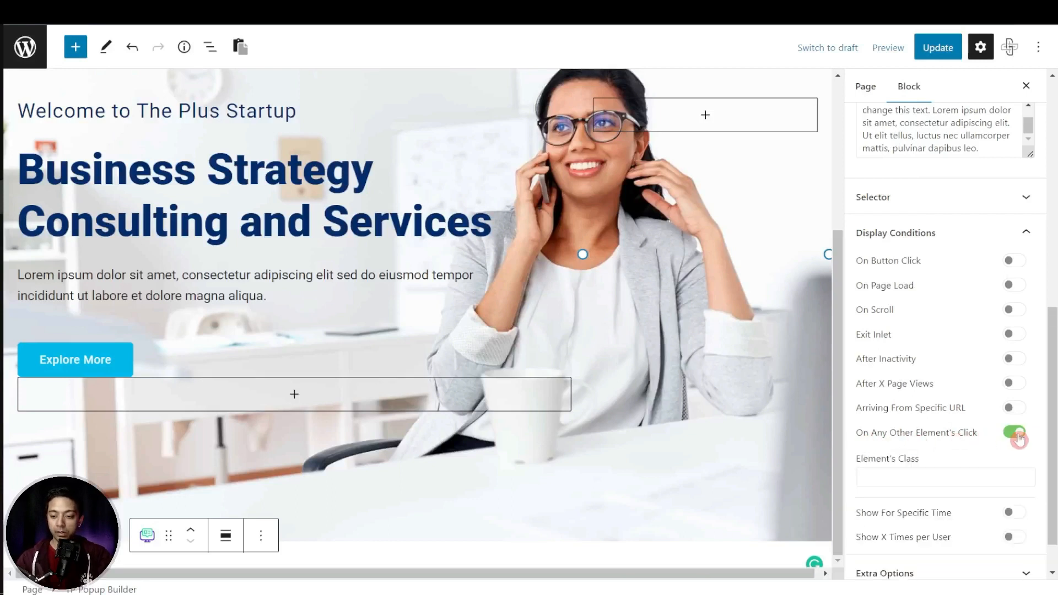
left_click(920, 481)
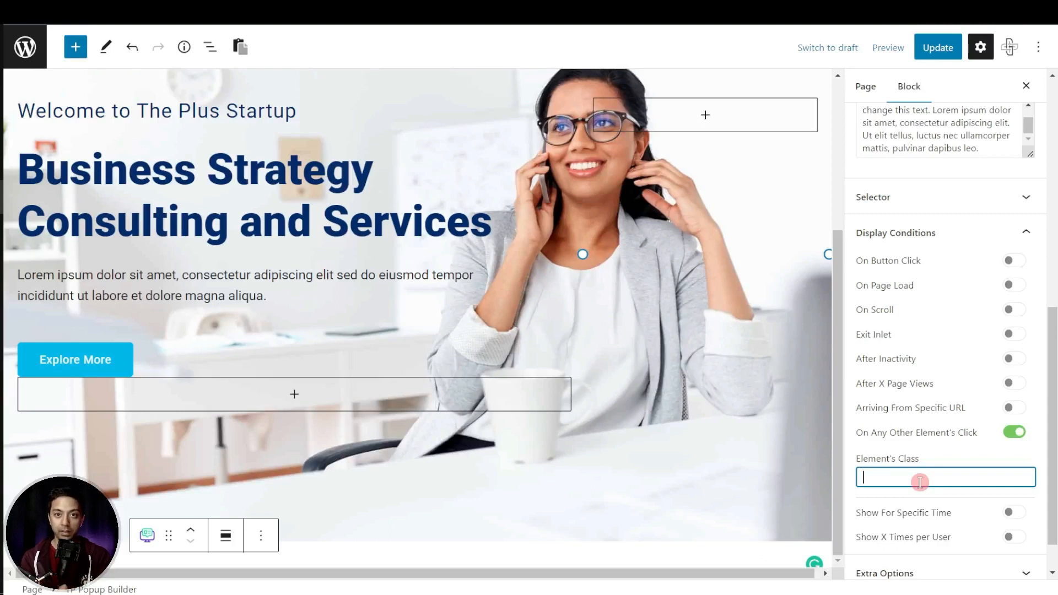
Step: Add the additional CSS class explore to the Explore More button and select the class name
left_click(283, 320)
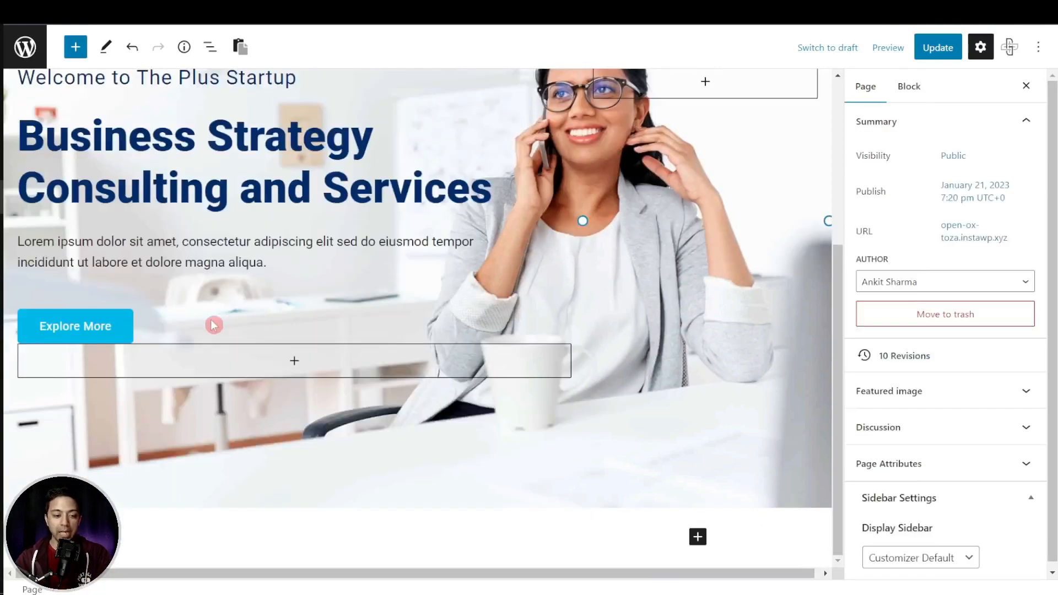
left_click(139, 331)
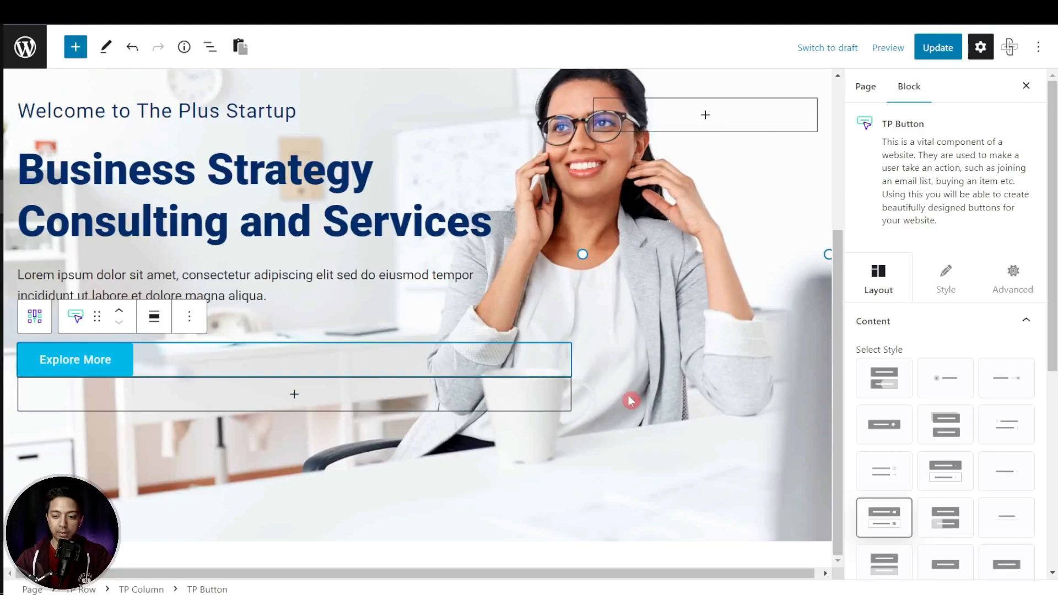
scroll(1028, 374, "down", 5)
left_click(898, 561)
scroll(932, 528, "down", 2)
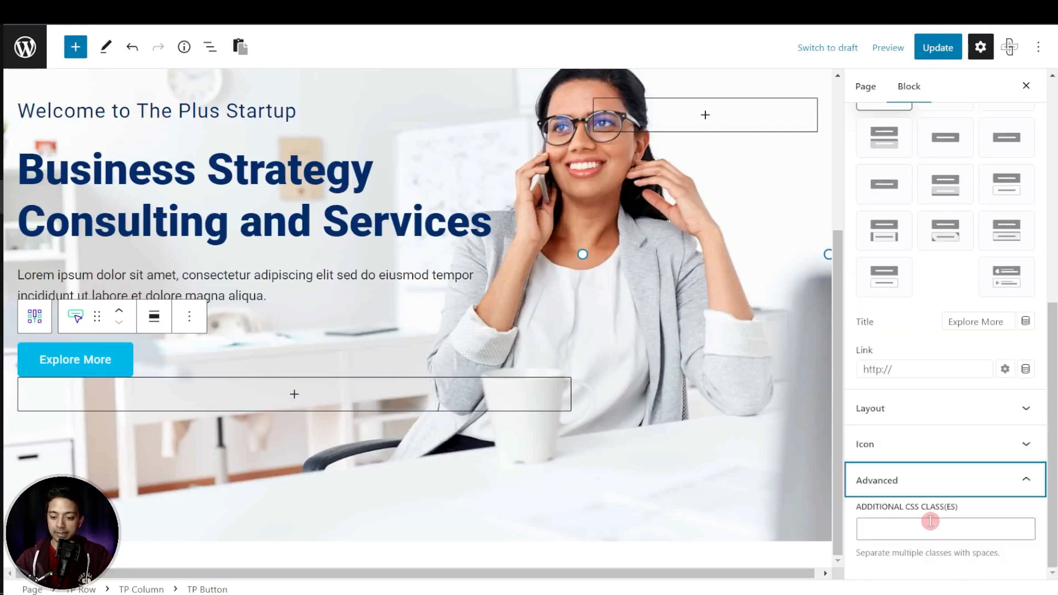
left_click(914, 531)
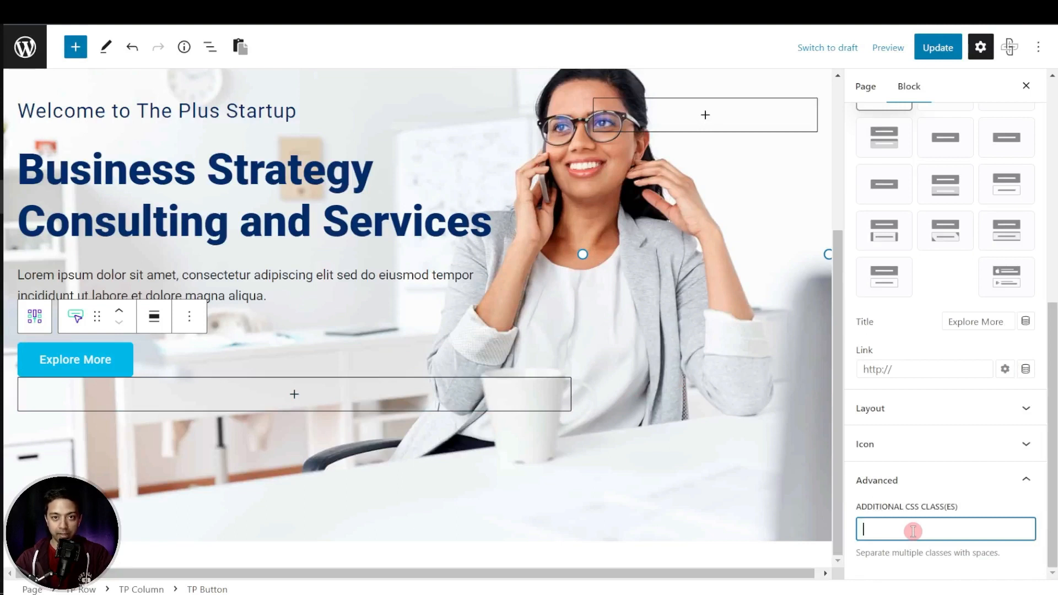
type("explore")
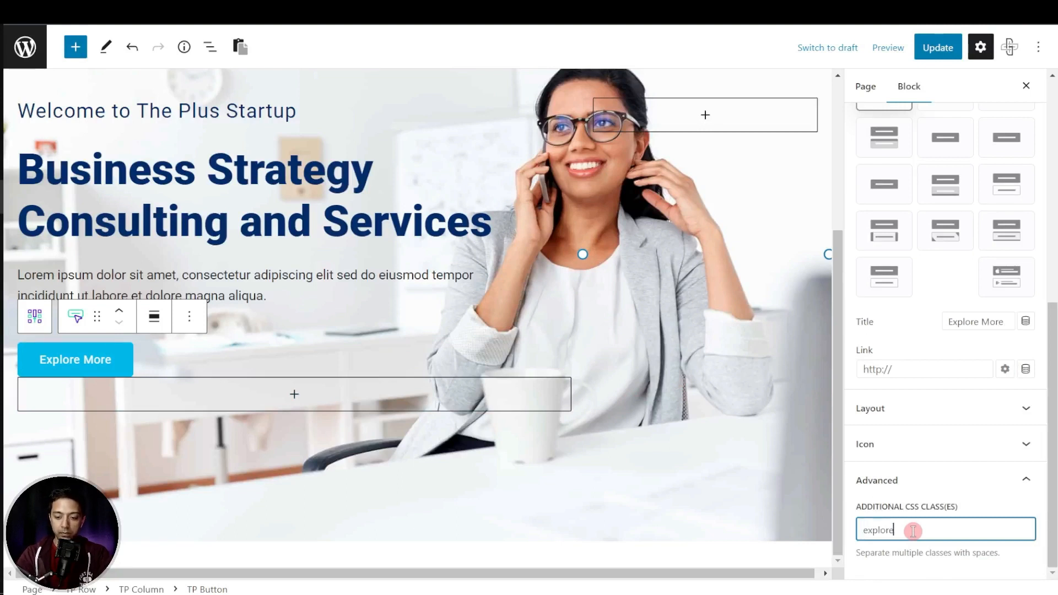
key("ctrl+a")
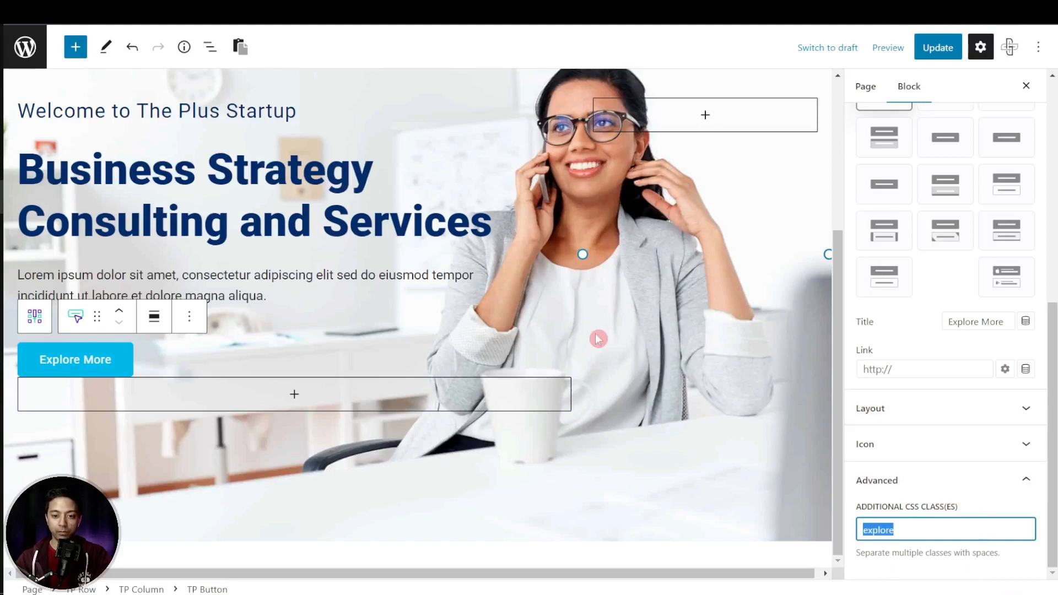
Step: Enable On Any Other Element's Click for the first popup, set its Element's Class to explore, and update the page
left_click(211, 49)
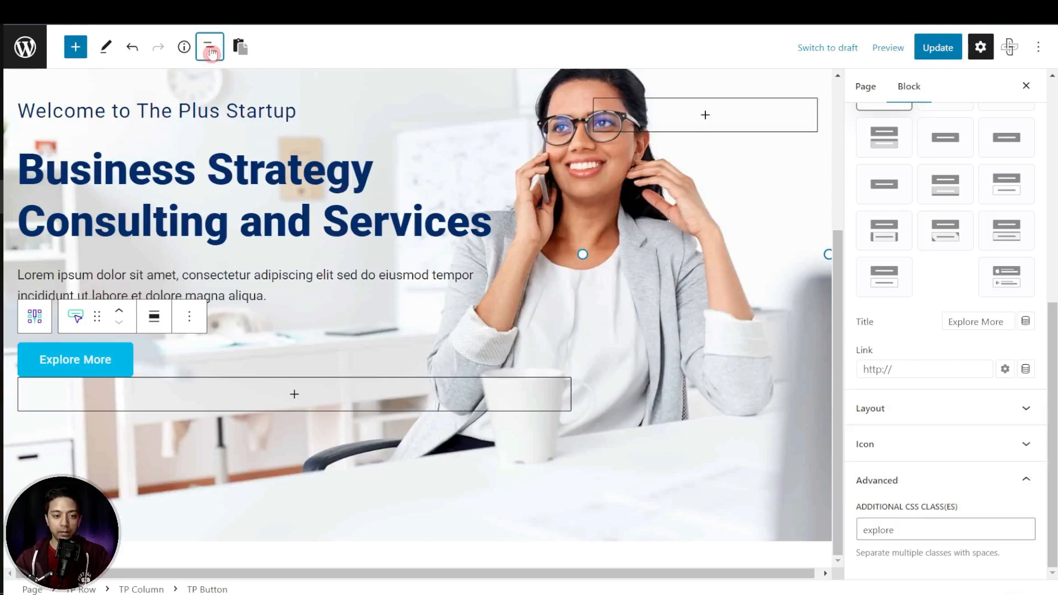
left_click(83, 330)
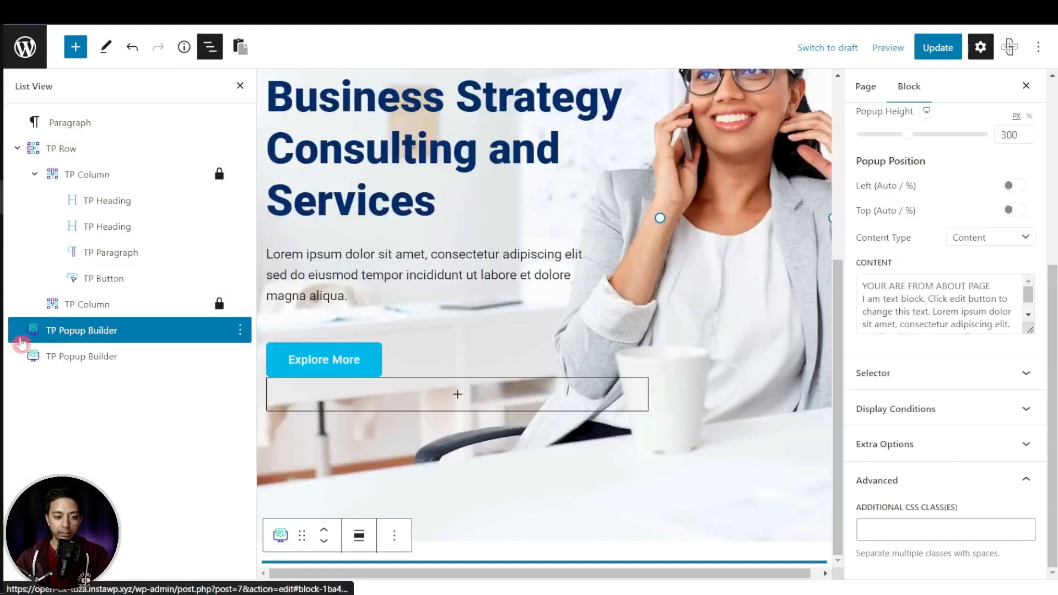
left_click(1026, 415)
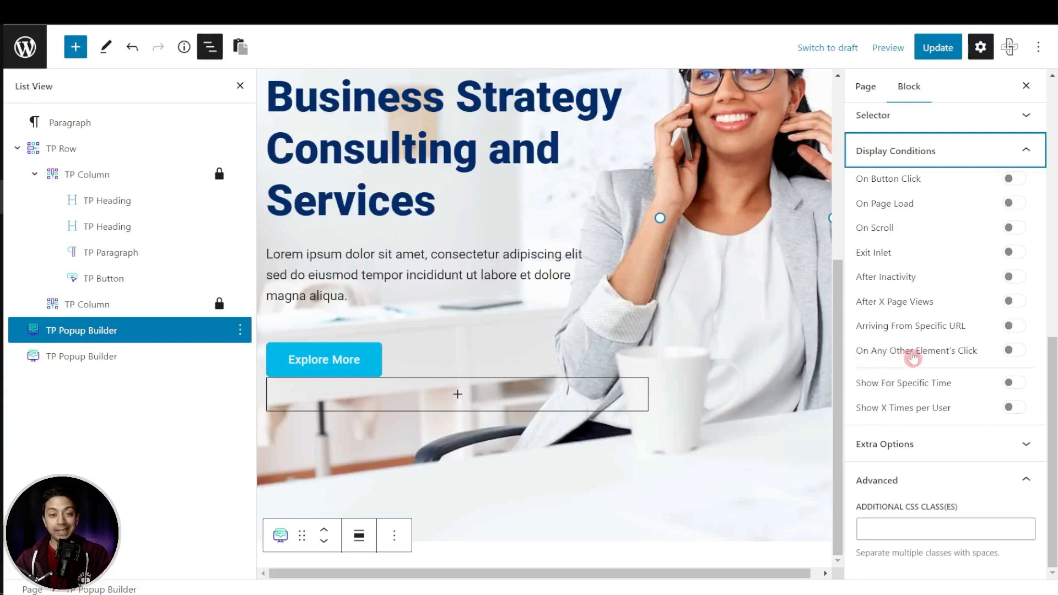
left_click(1017, 358)
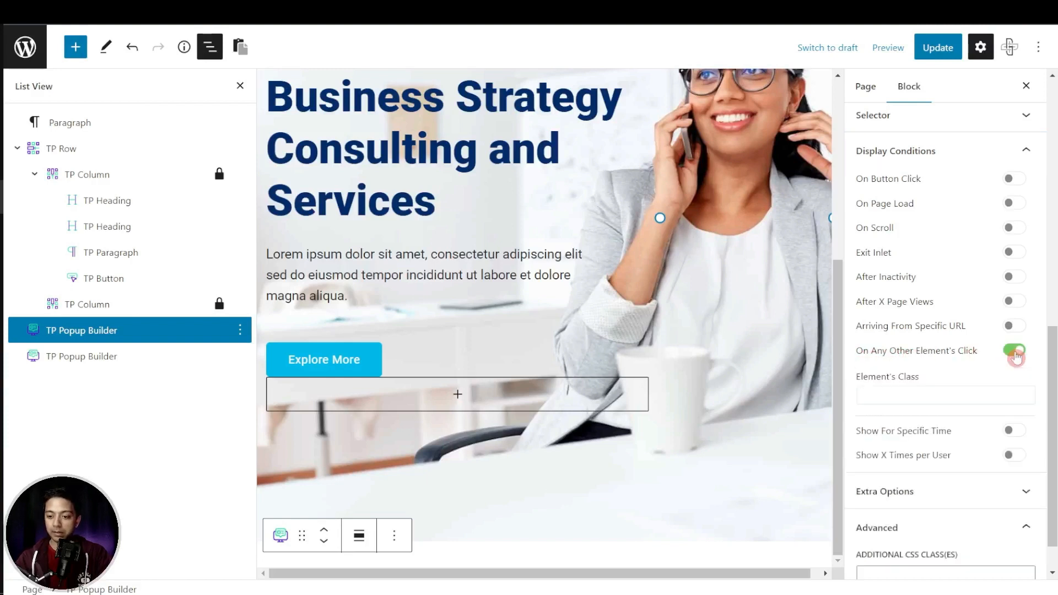
left_click(913, 395)
type("explore")
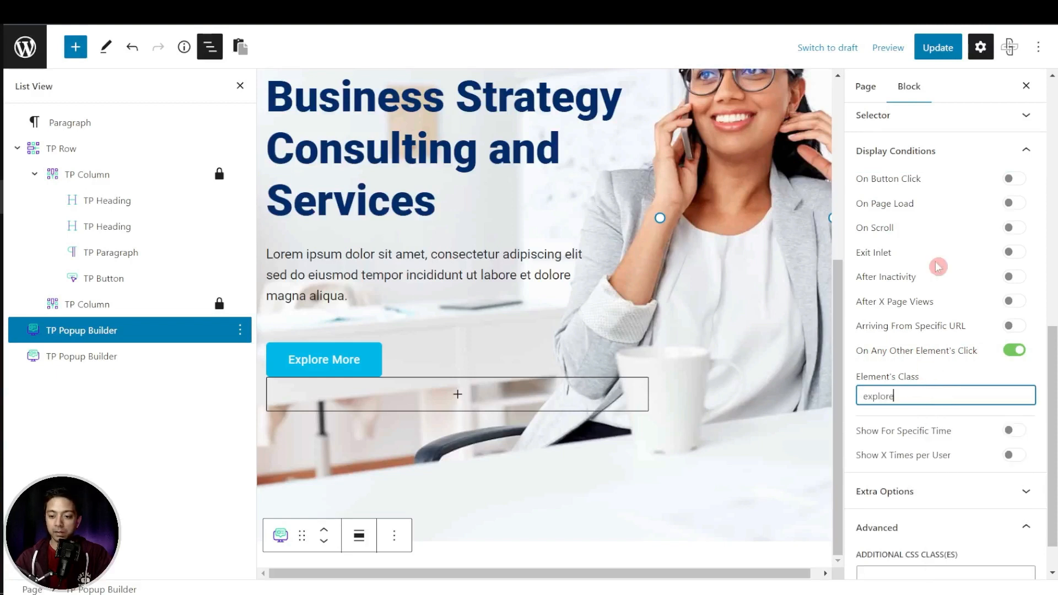
left_click(939, 49)
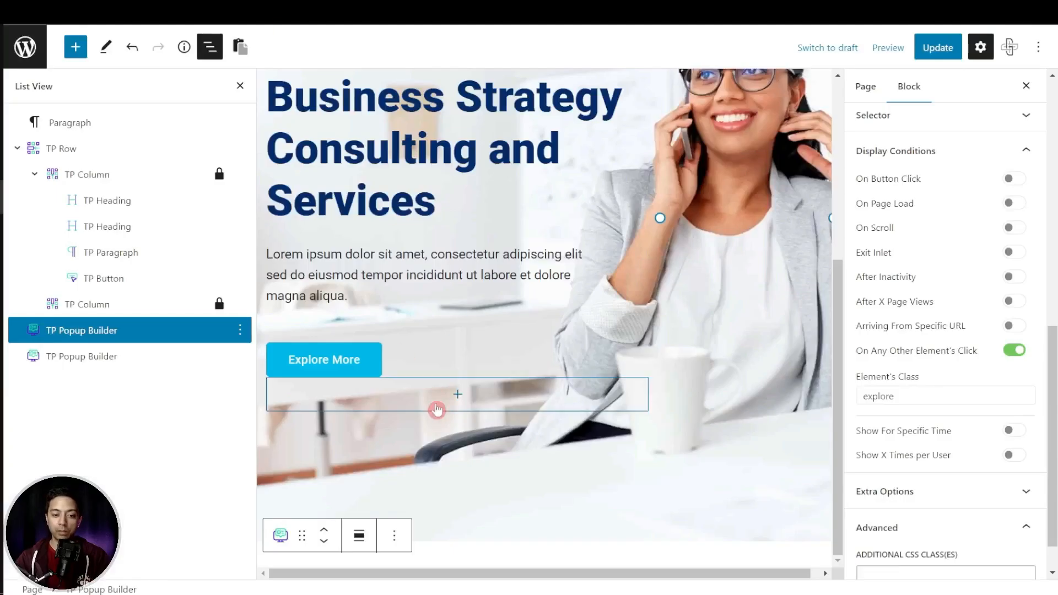
Step: Replace the first popup's opening content line with THIS IS EXPLORE MORE POP UP and update the page
scroll(933, 419, "up", 5)
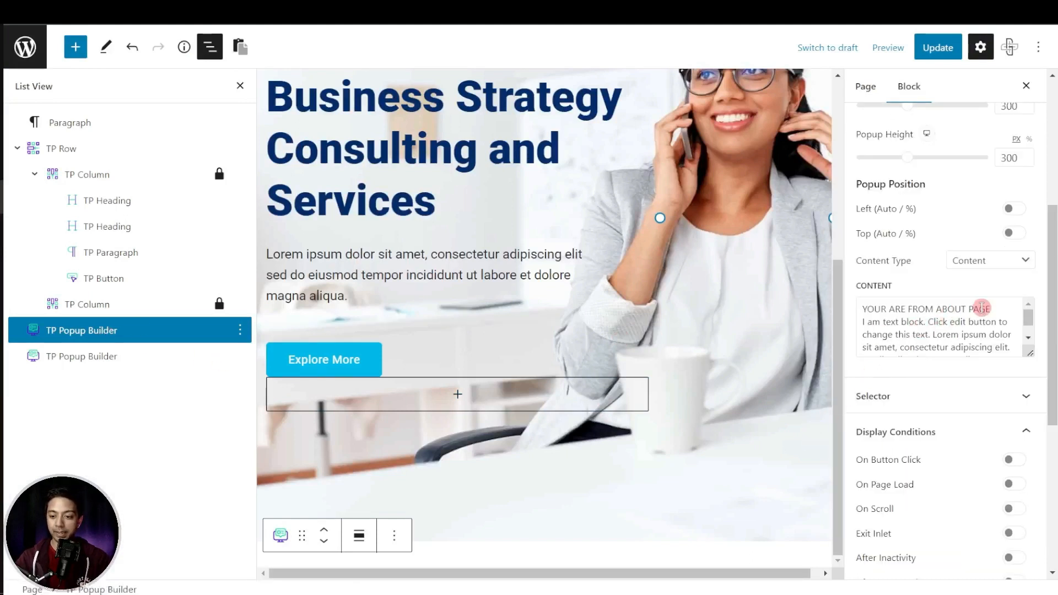
left_click_drag(992, 308, 860, 301)
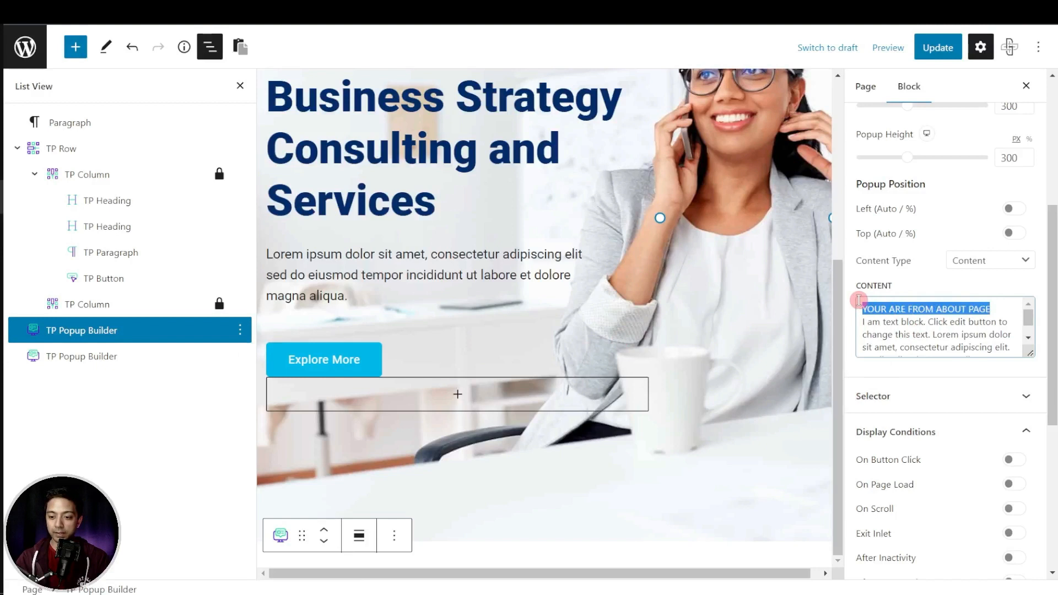
left_click(1050, 415)
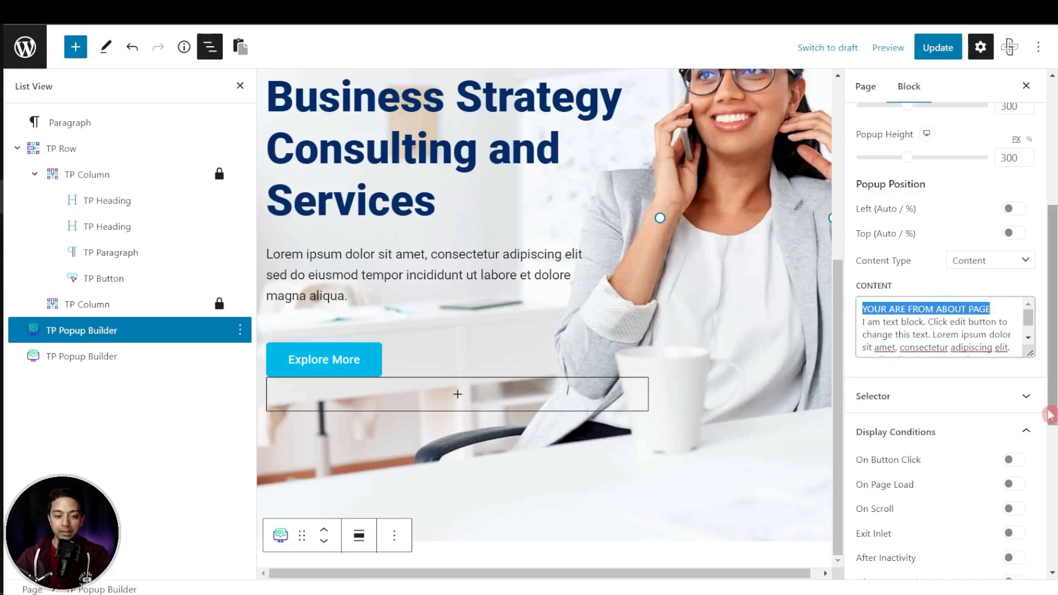
type("THIS IS EXPLORE MORE POP UP")
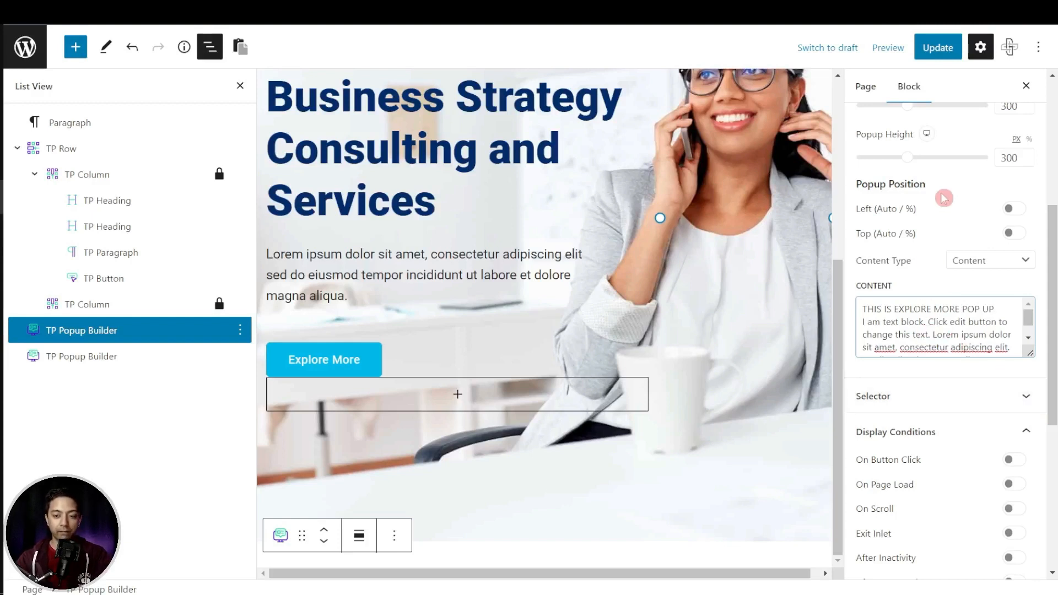
left_click(943, 49)
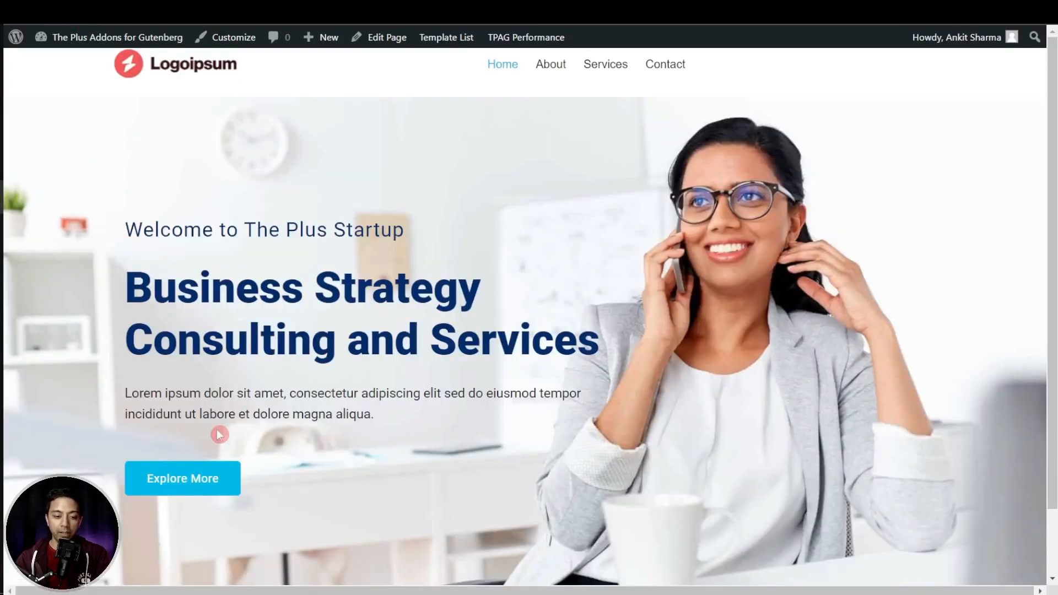
Step: Test the popup on the live Home page with the Explore More button and close it
left_click(173, 483)
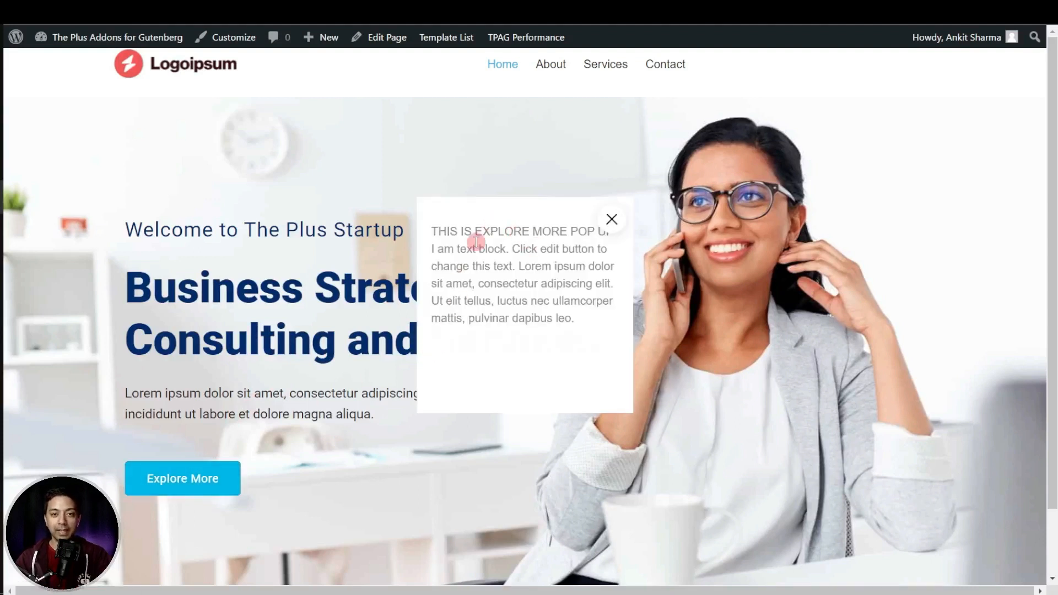
left_click(611, 221)
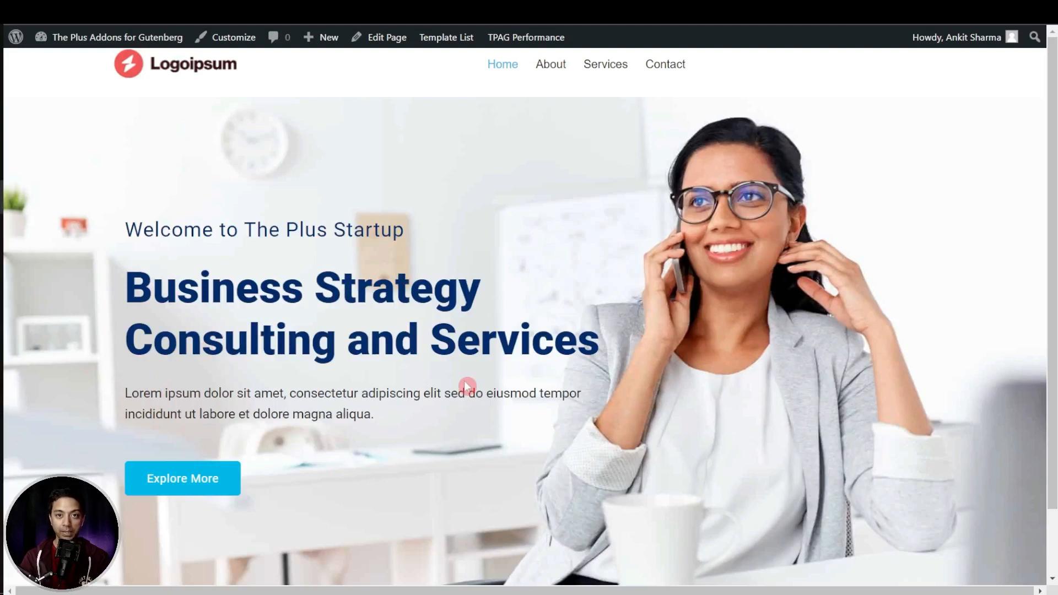
Step: Enable the second popup's Show For Specific Time condition to examine its date and time settings, and disable it again
scroll(467, 386, "down", 2)
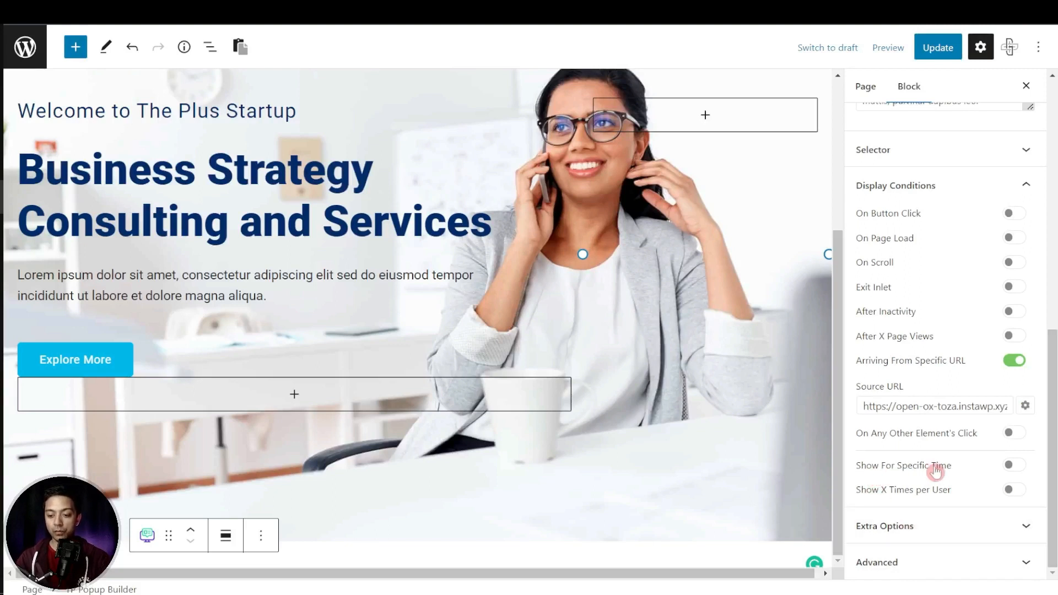
left_click(1019, 467)
scroll(1023, 467, "down", 2)
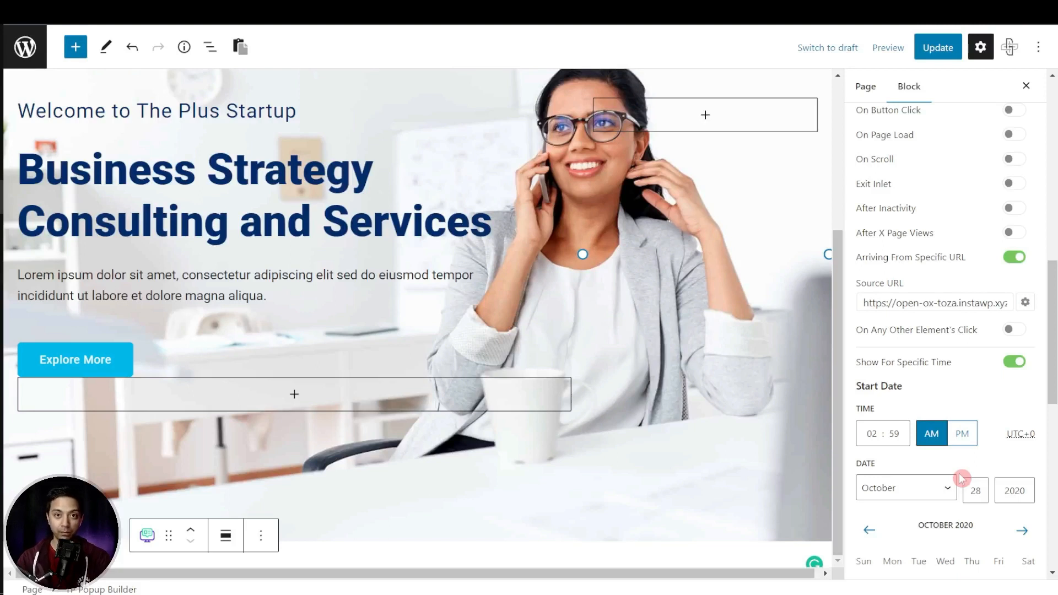
left_click(1014, 361)
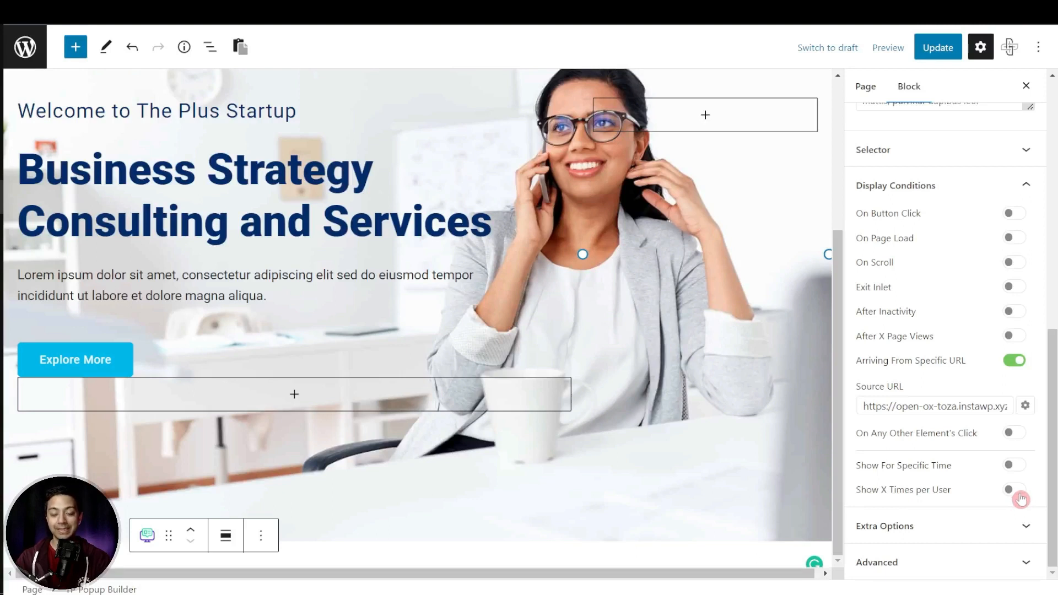
Step: Enable the second popup's Show X Times per User condition and check the Animation In choices in Extra Options
left_click(1017, 492)
scroll(972, 477, "down", 1)
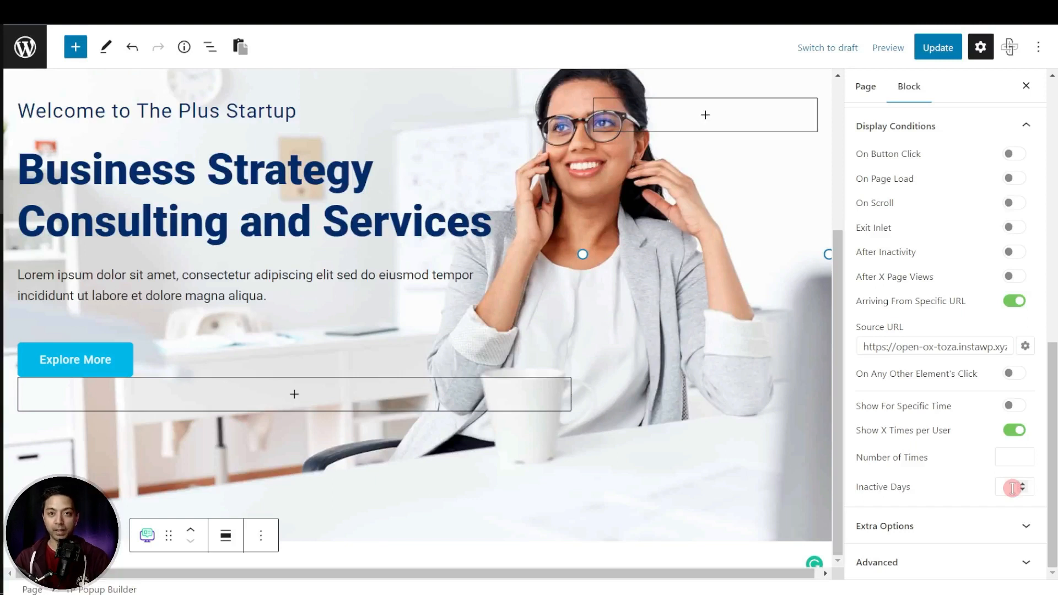
left_click(937, 525)
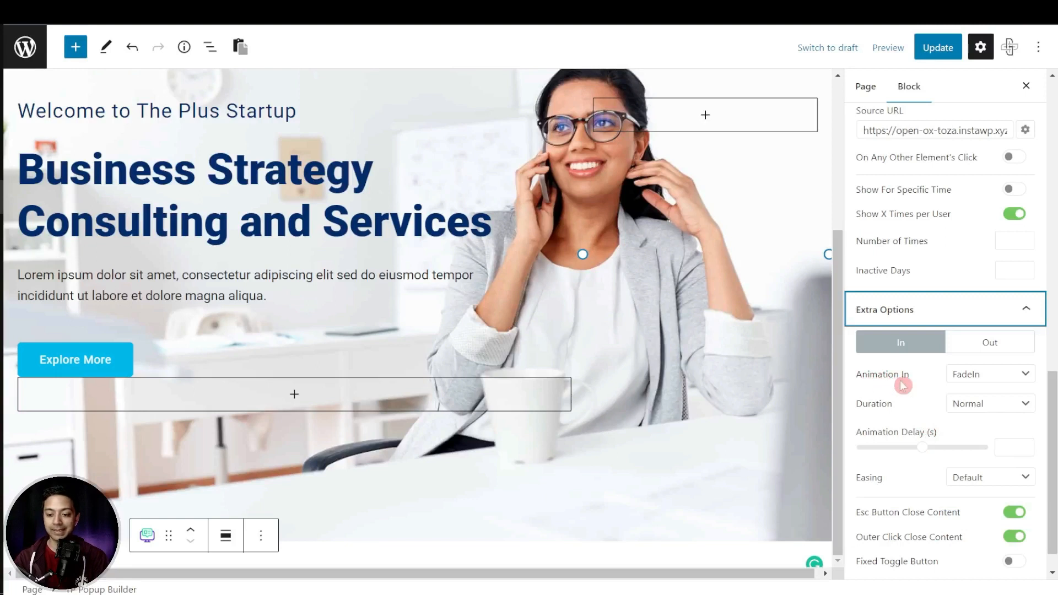
left_click(1027, 381)
left_click(1027, 382)
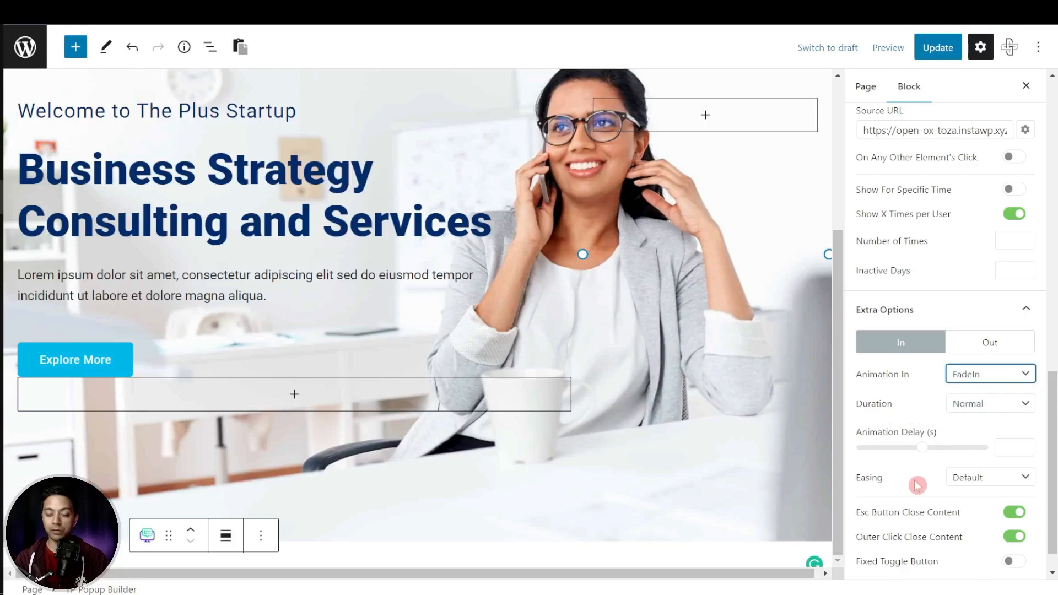
Step: Enable the popup's Fixed Toggle Button in Extra Options and look through its scroll offset and position settings
scroll(878, 461, "down", 1)
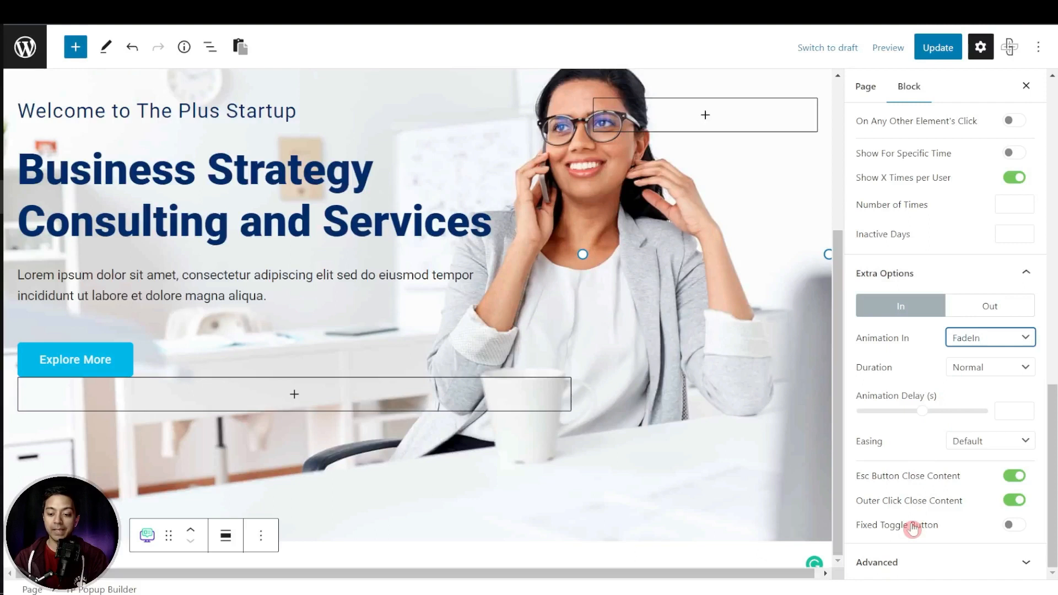
left_click(1015, 525)
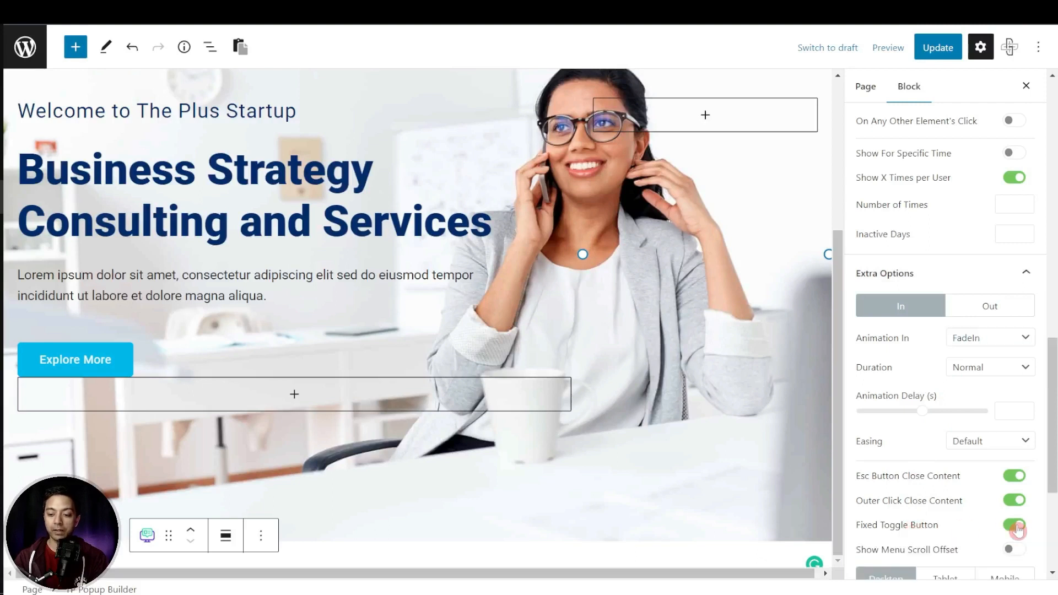
scroll(967, 523, "down", 2)
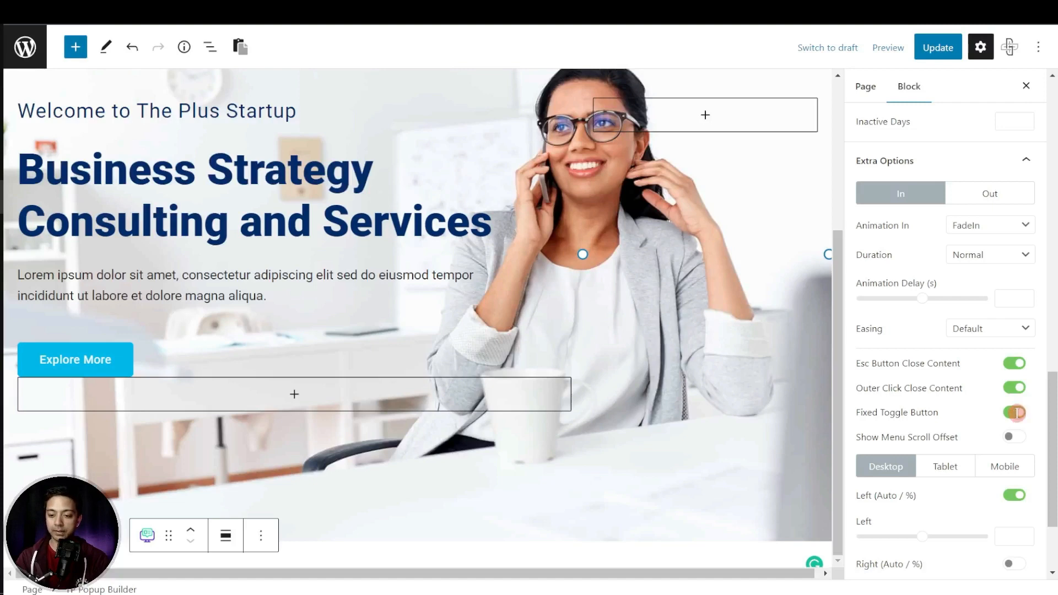
scroll(1020, 409, "up", 2)
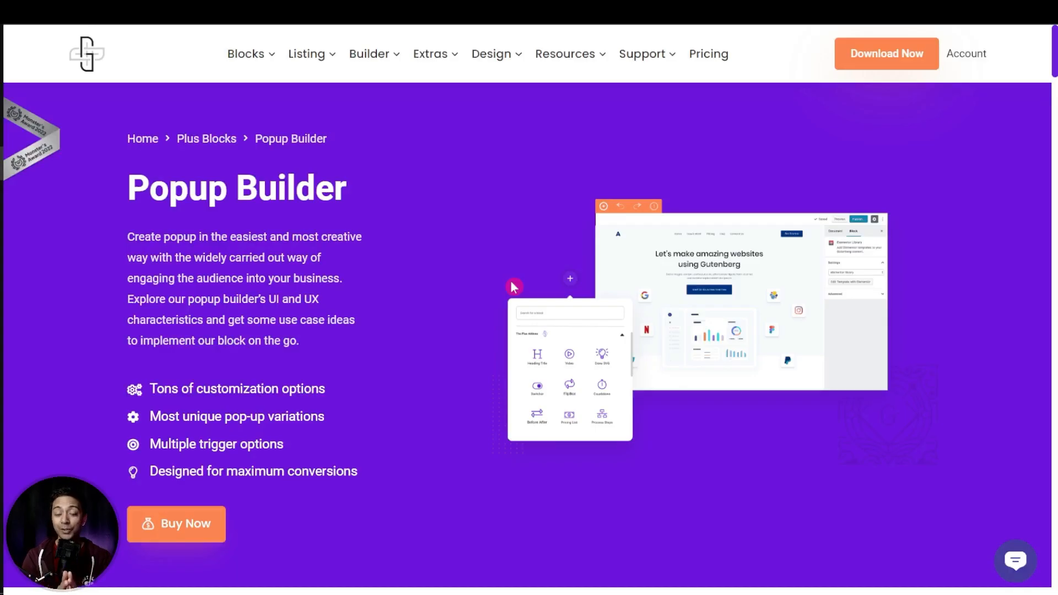